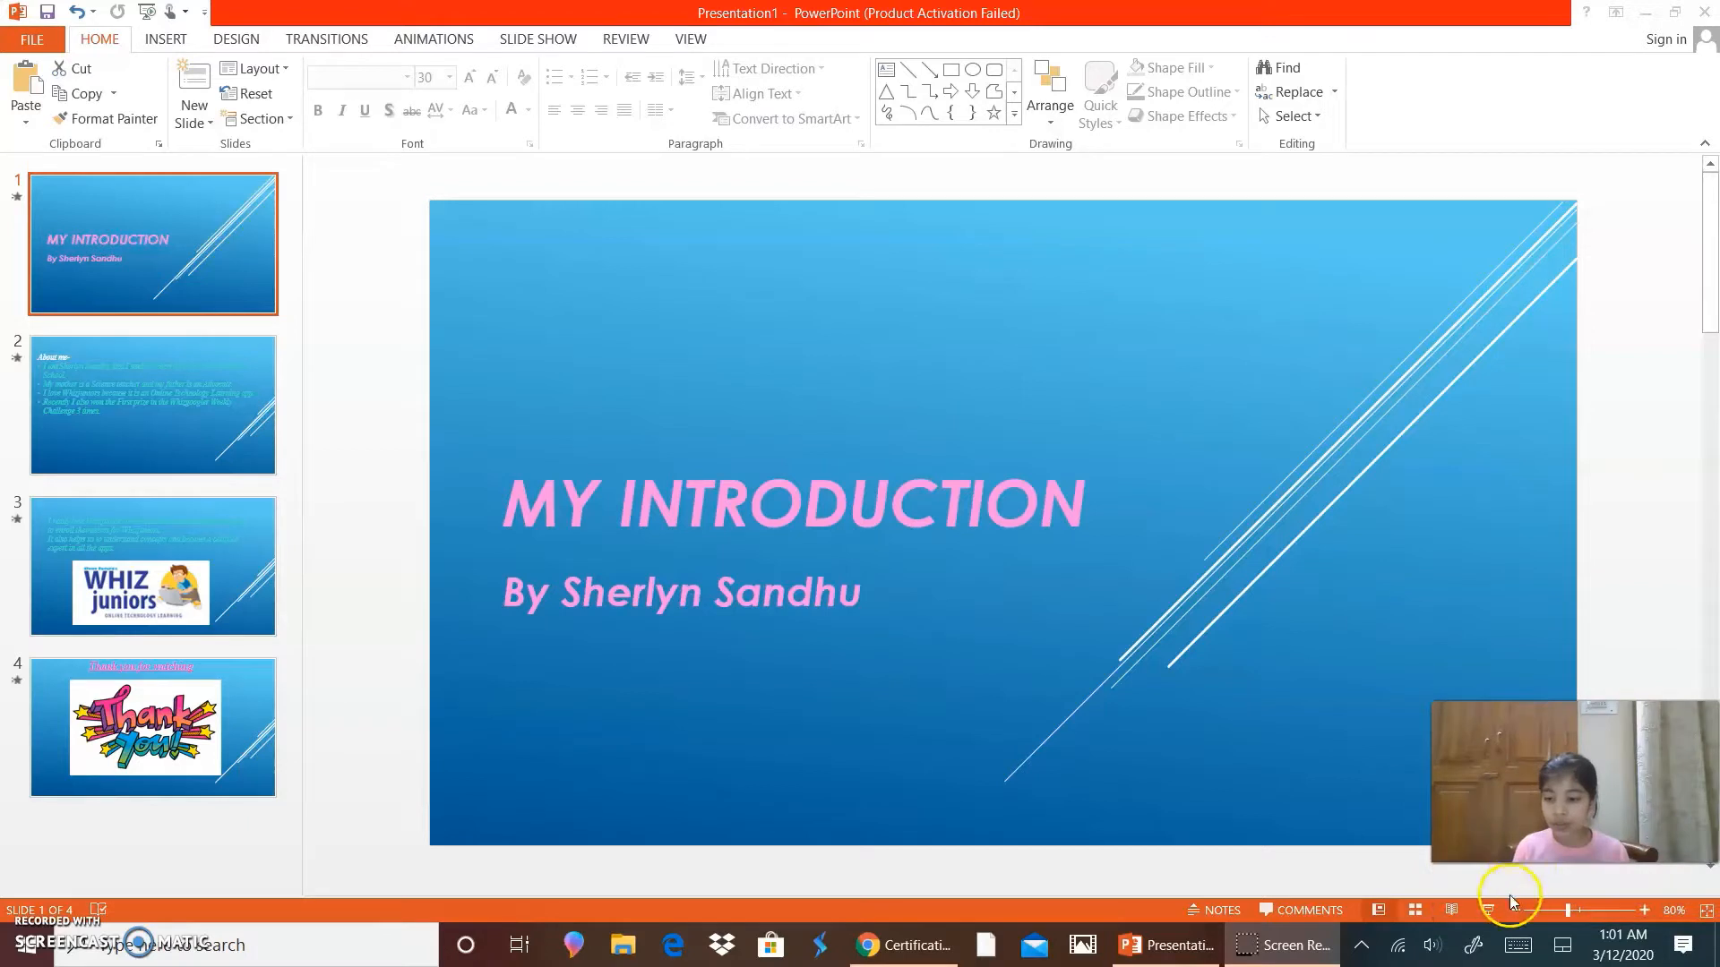
# Present the slideshow full screen to its end, exit it, and bring Chrome back to the front
pyautogui.click(1489, 912)
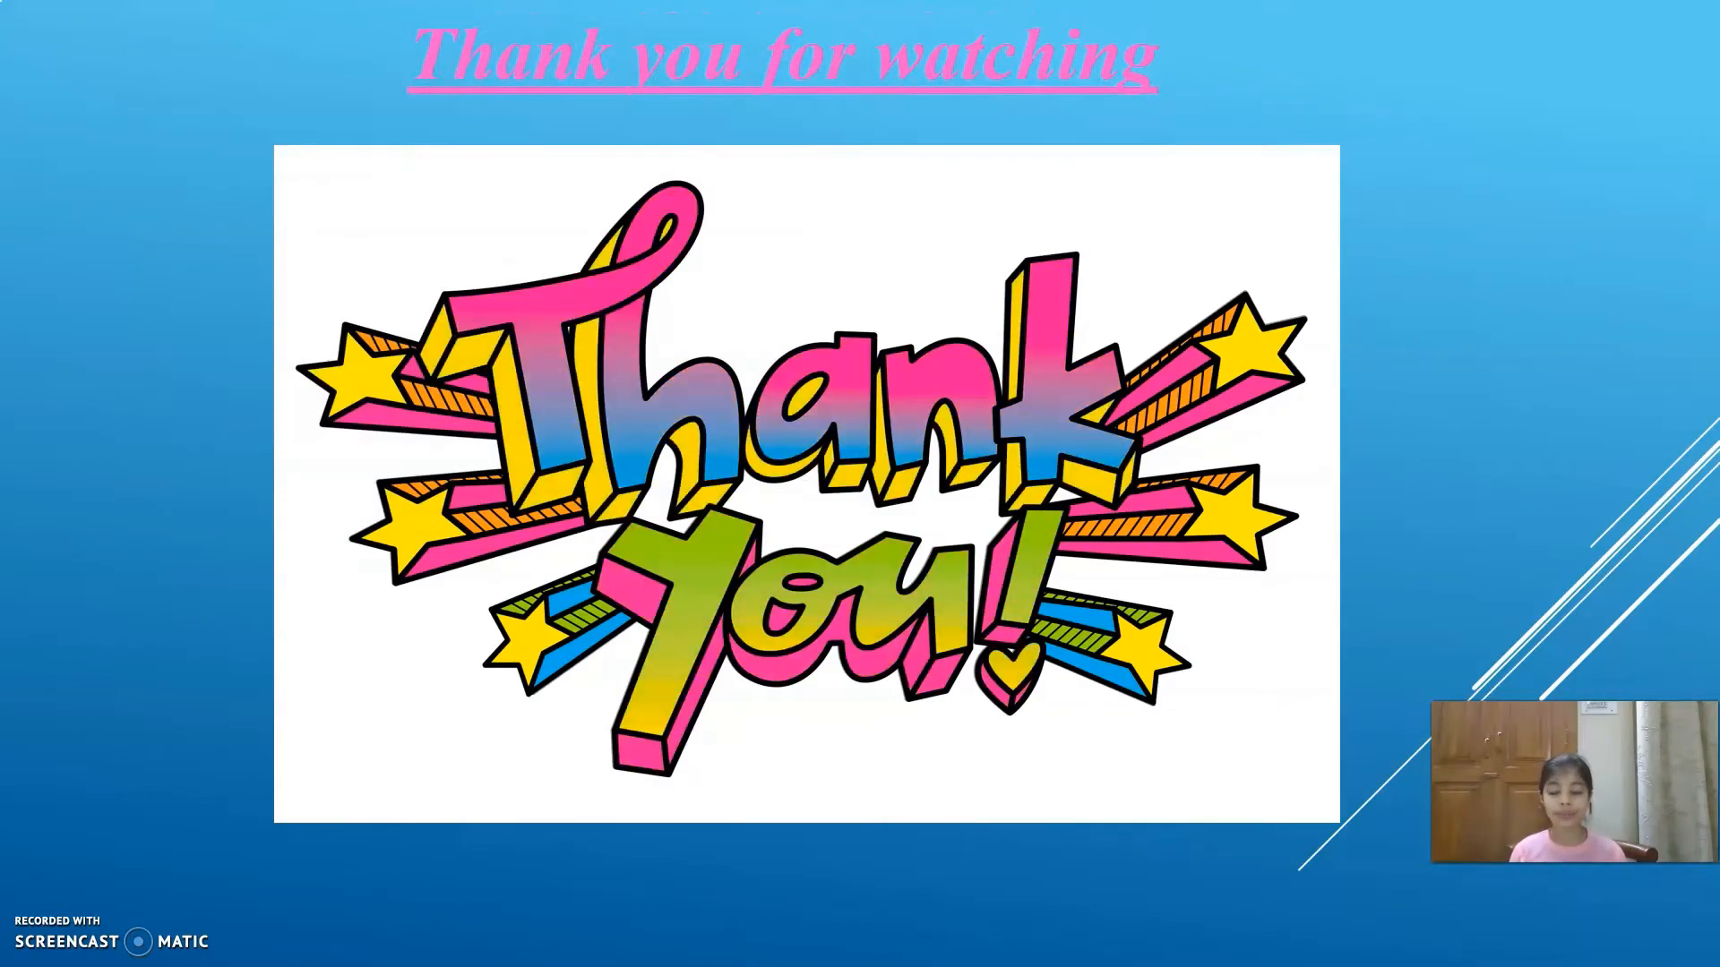
pyautogui.press('Right')
pyautogui.click(860, 483)
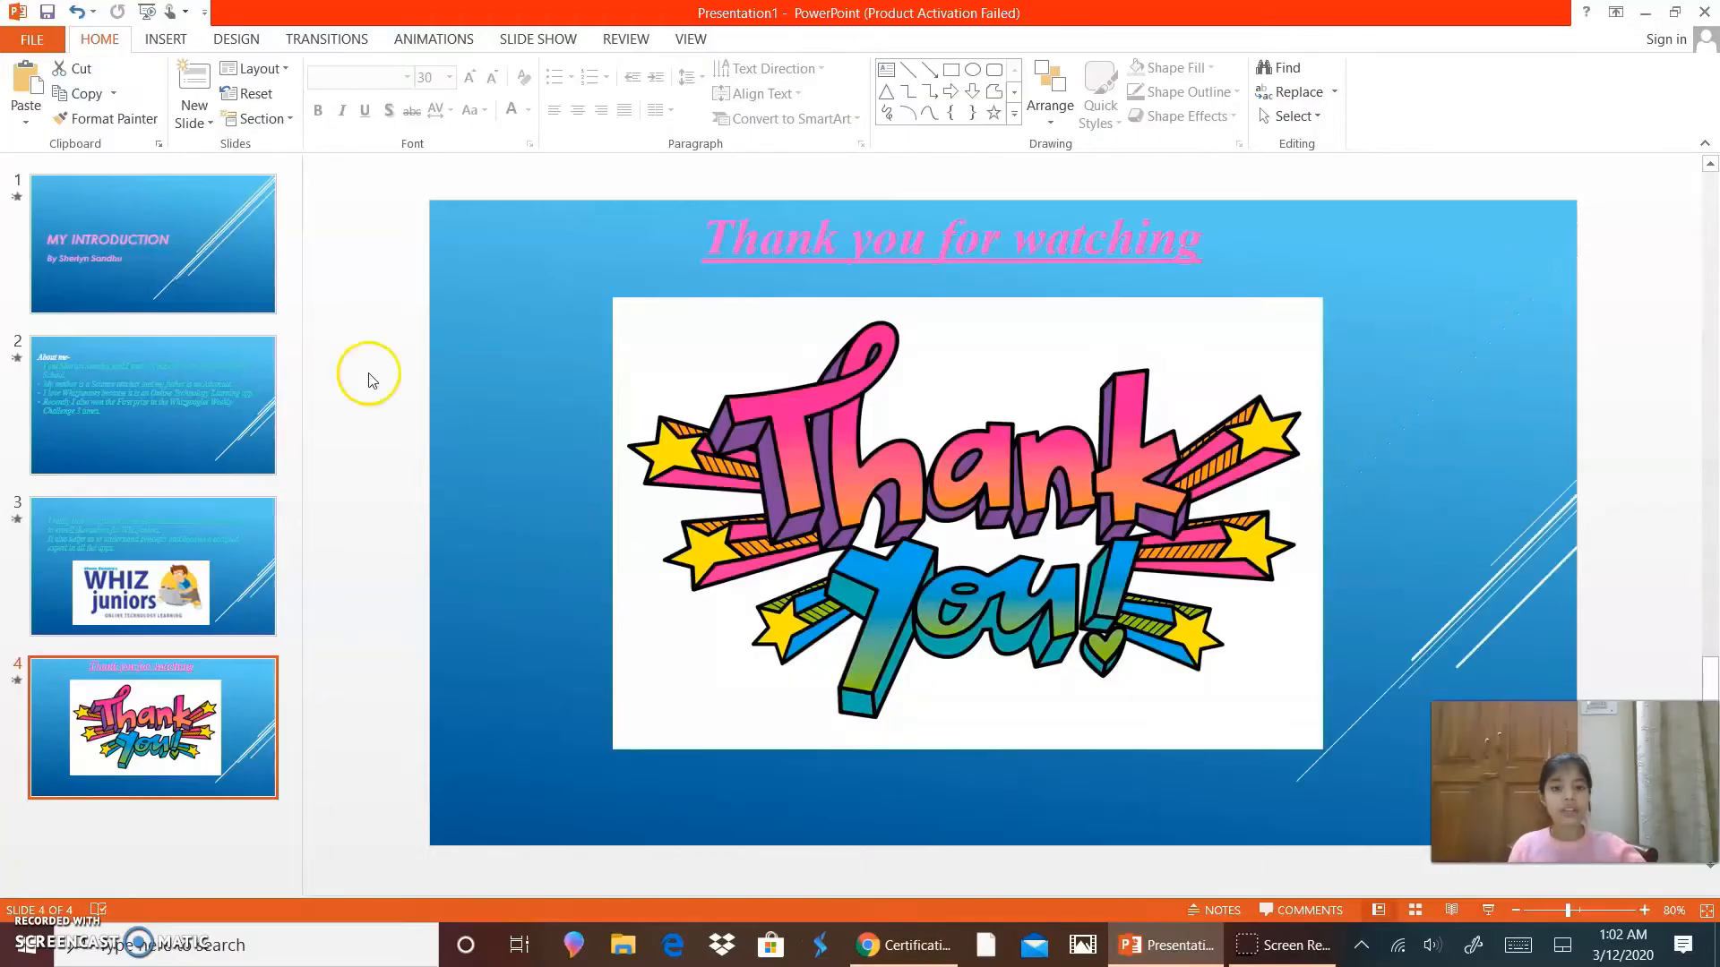
pyautogui.click(865, 944)
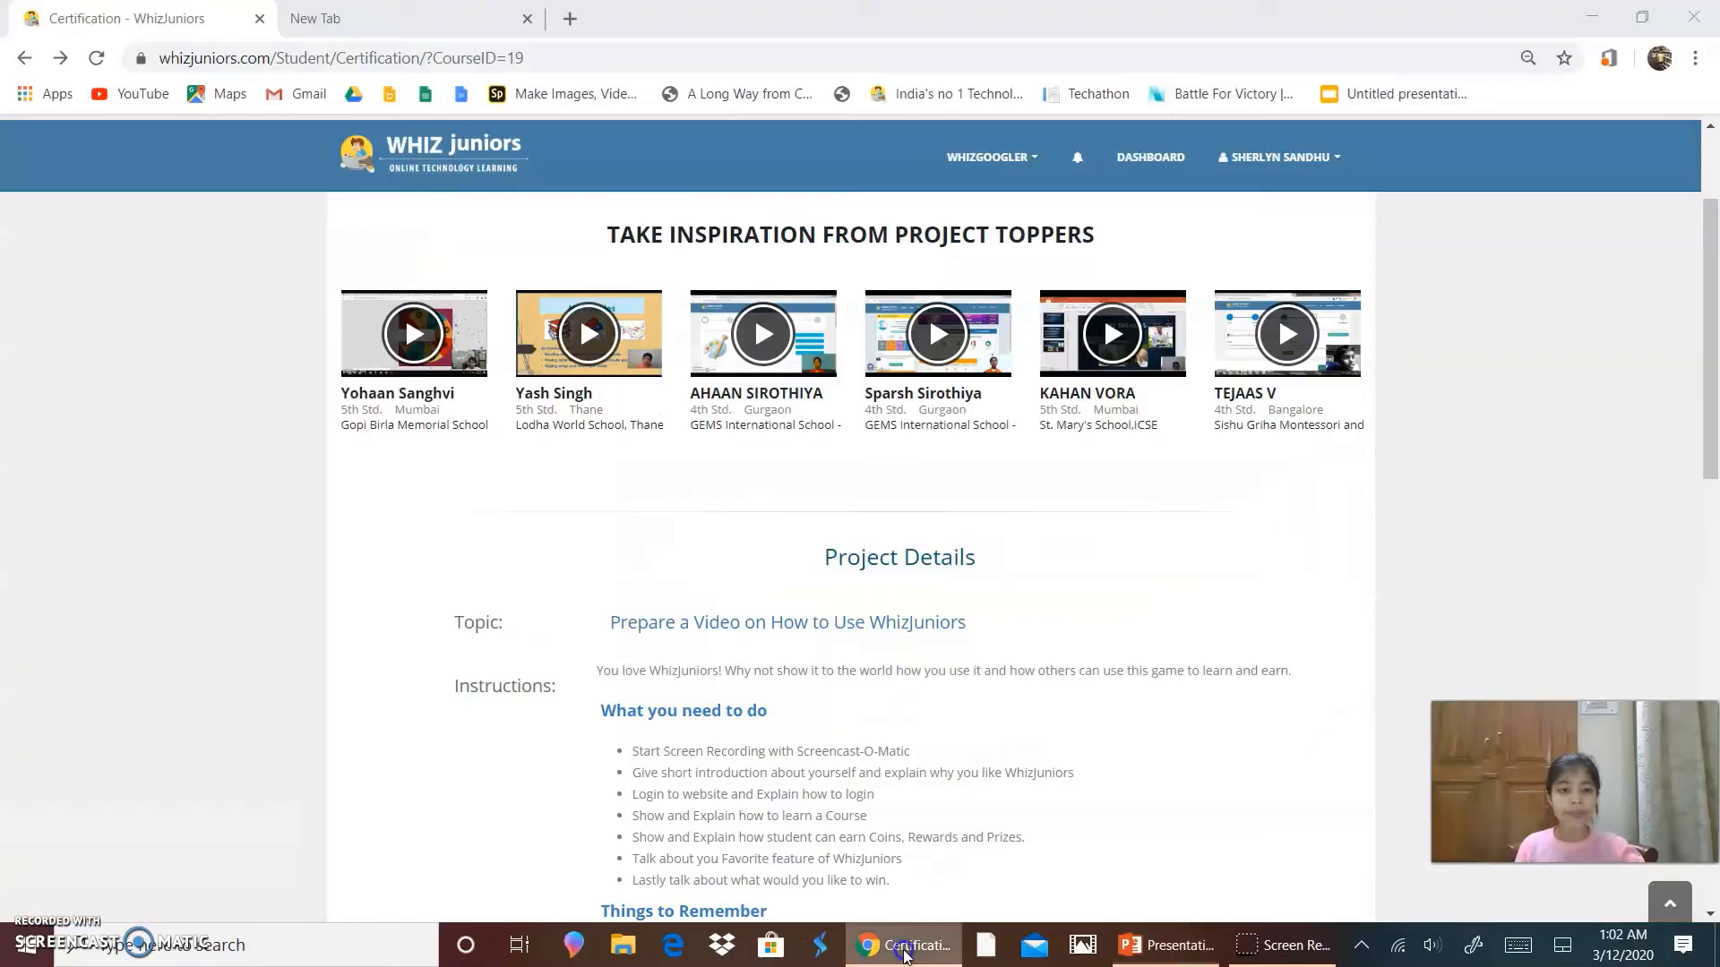
# Switch to the empty new Chrome tab to load whizjuniors.com
pyautogui.hotkey('ctrl', 'Tab')
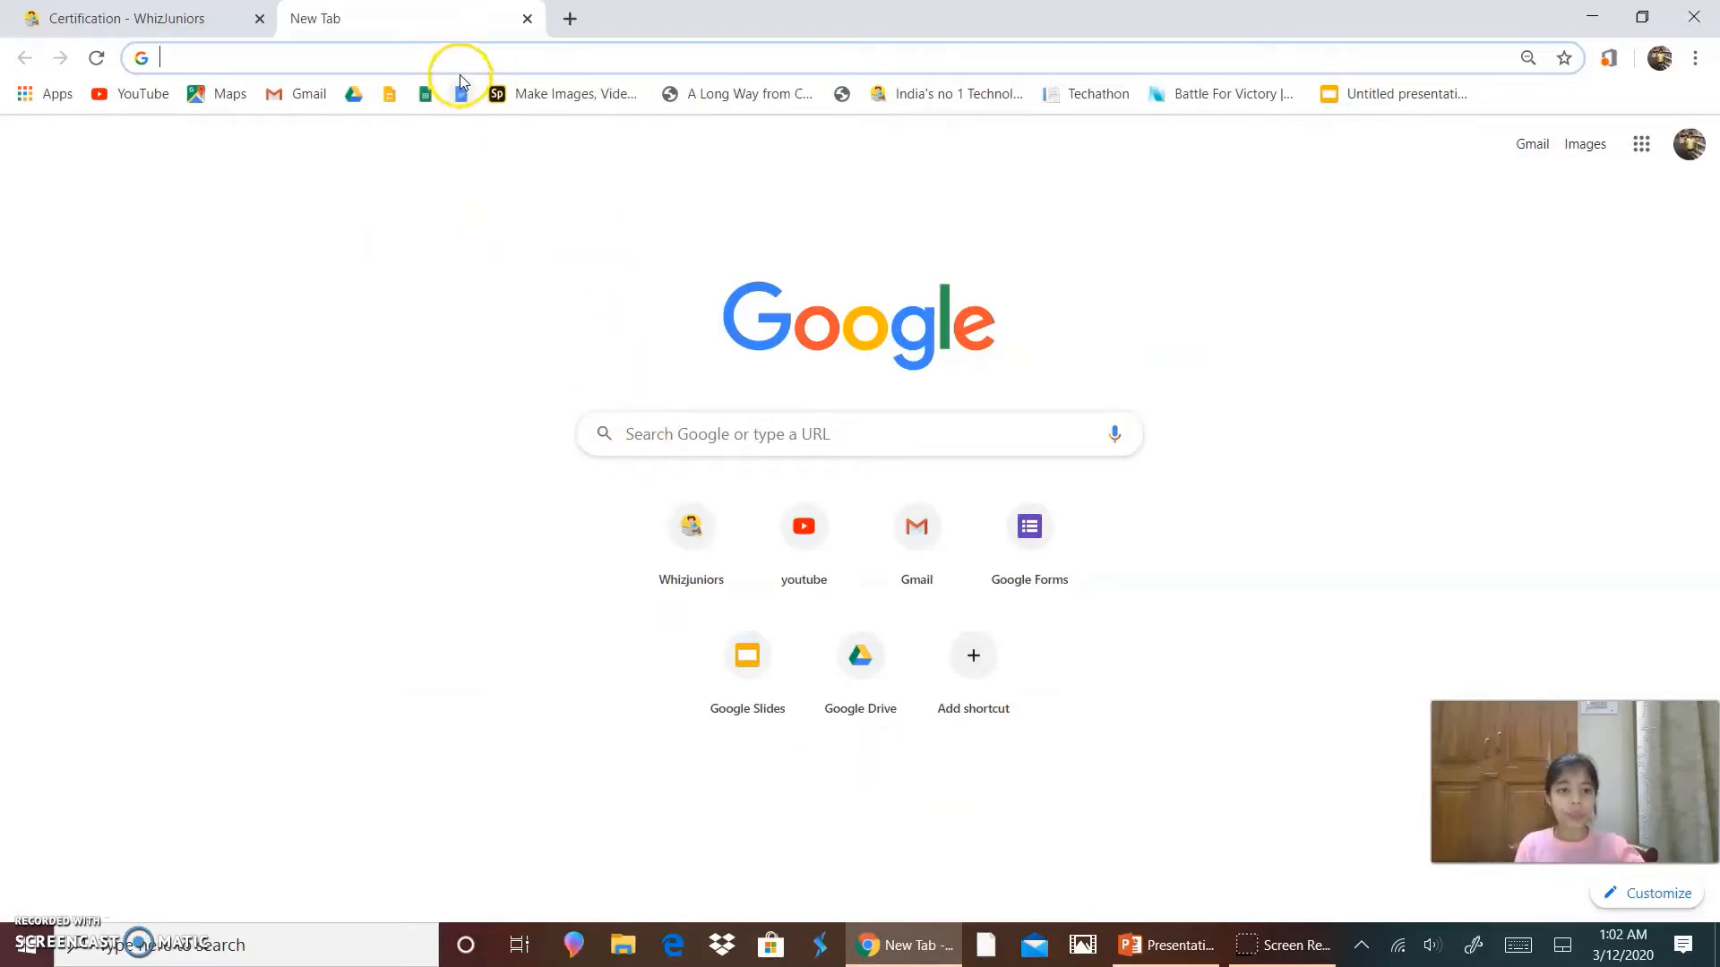
pyautogui.write('whizjun')
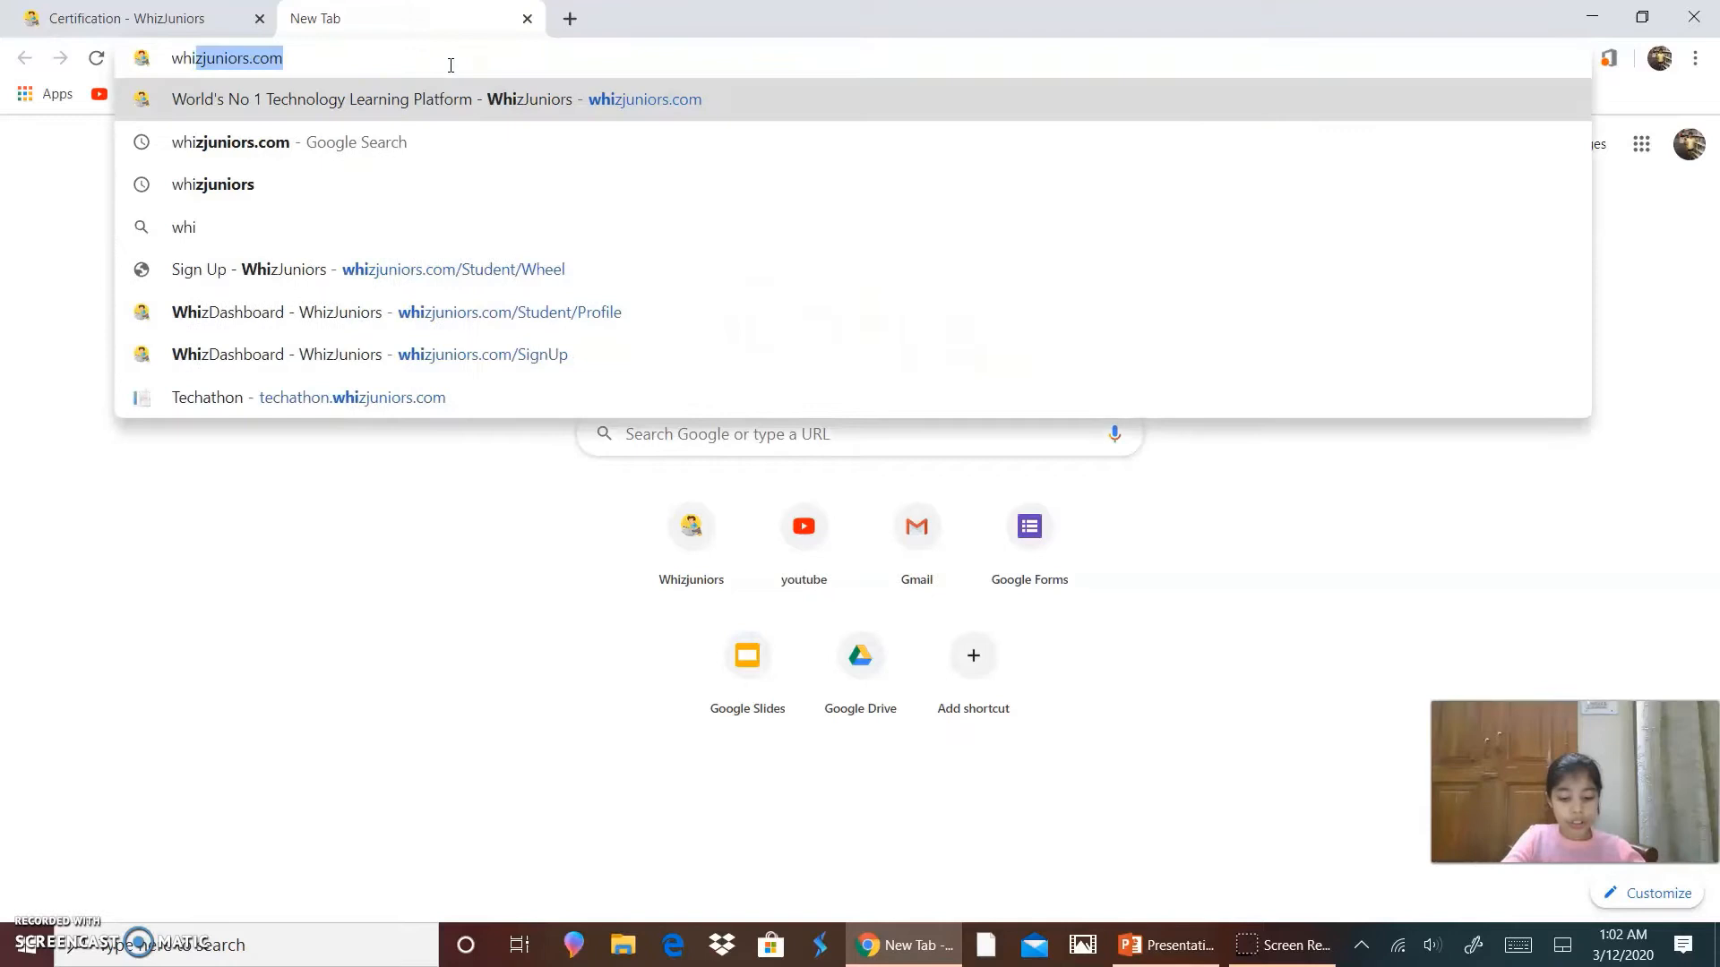
pyautogui.write('iors')
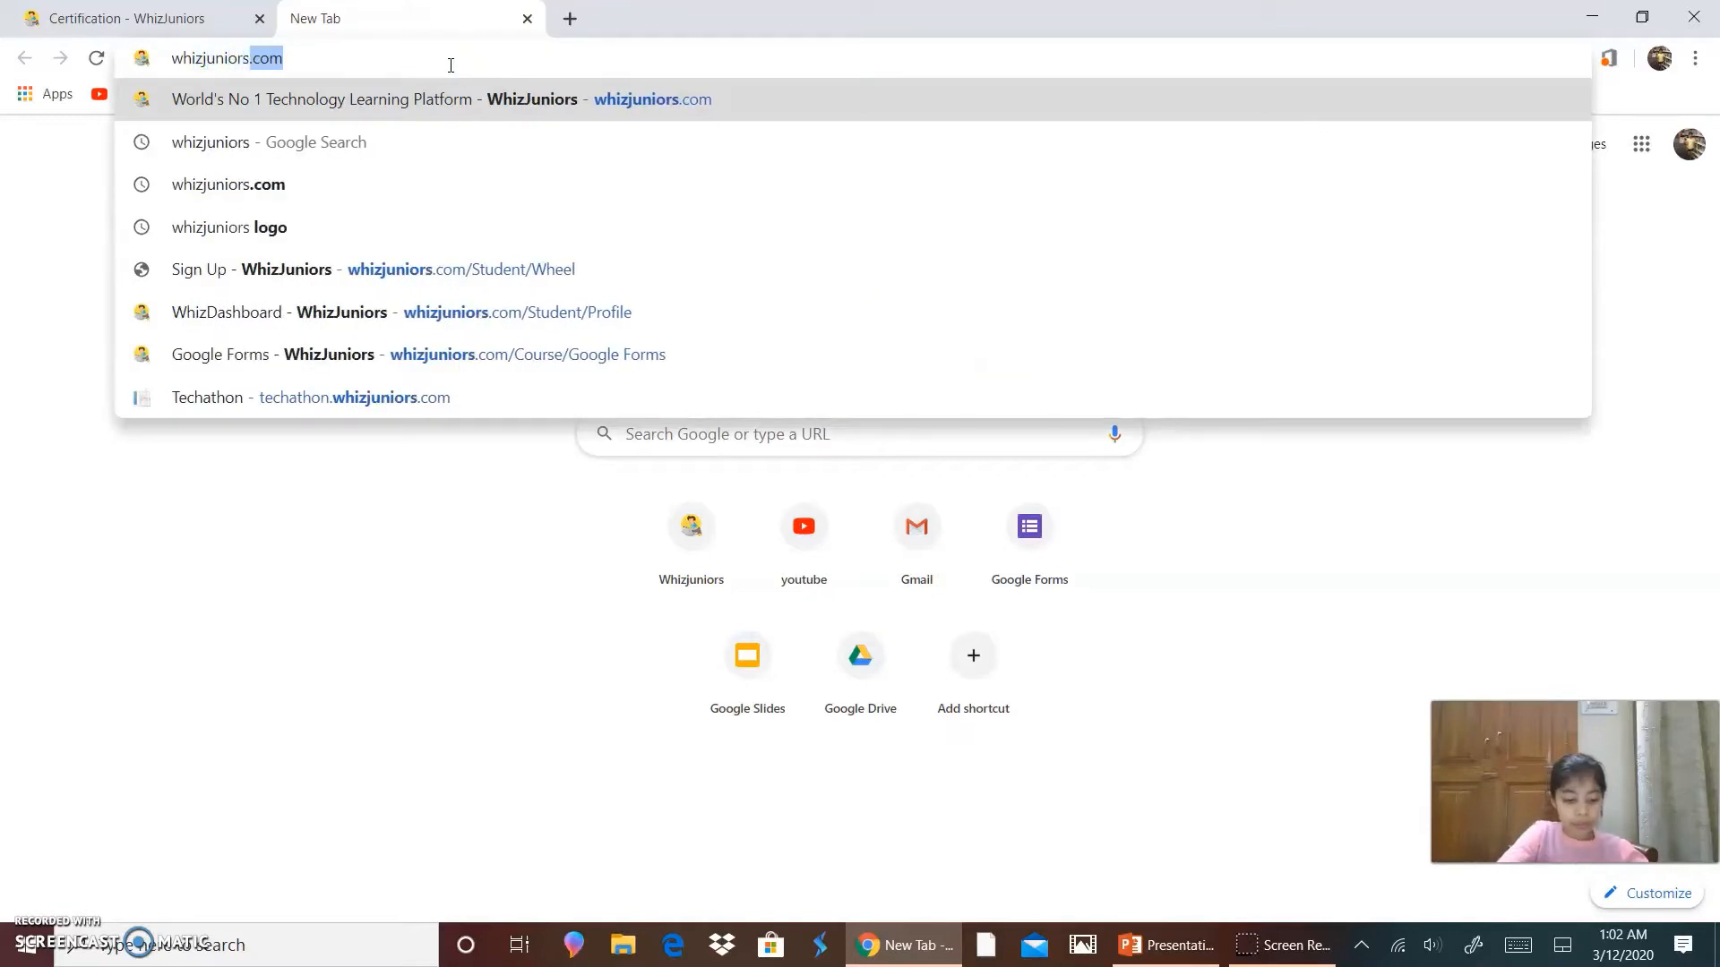
pyautogui.write('.com')
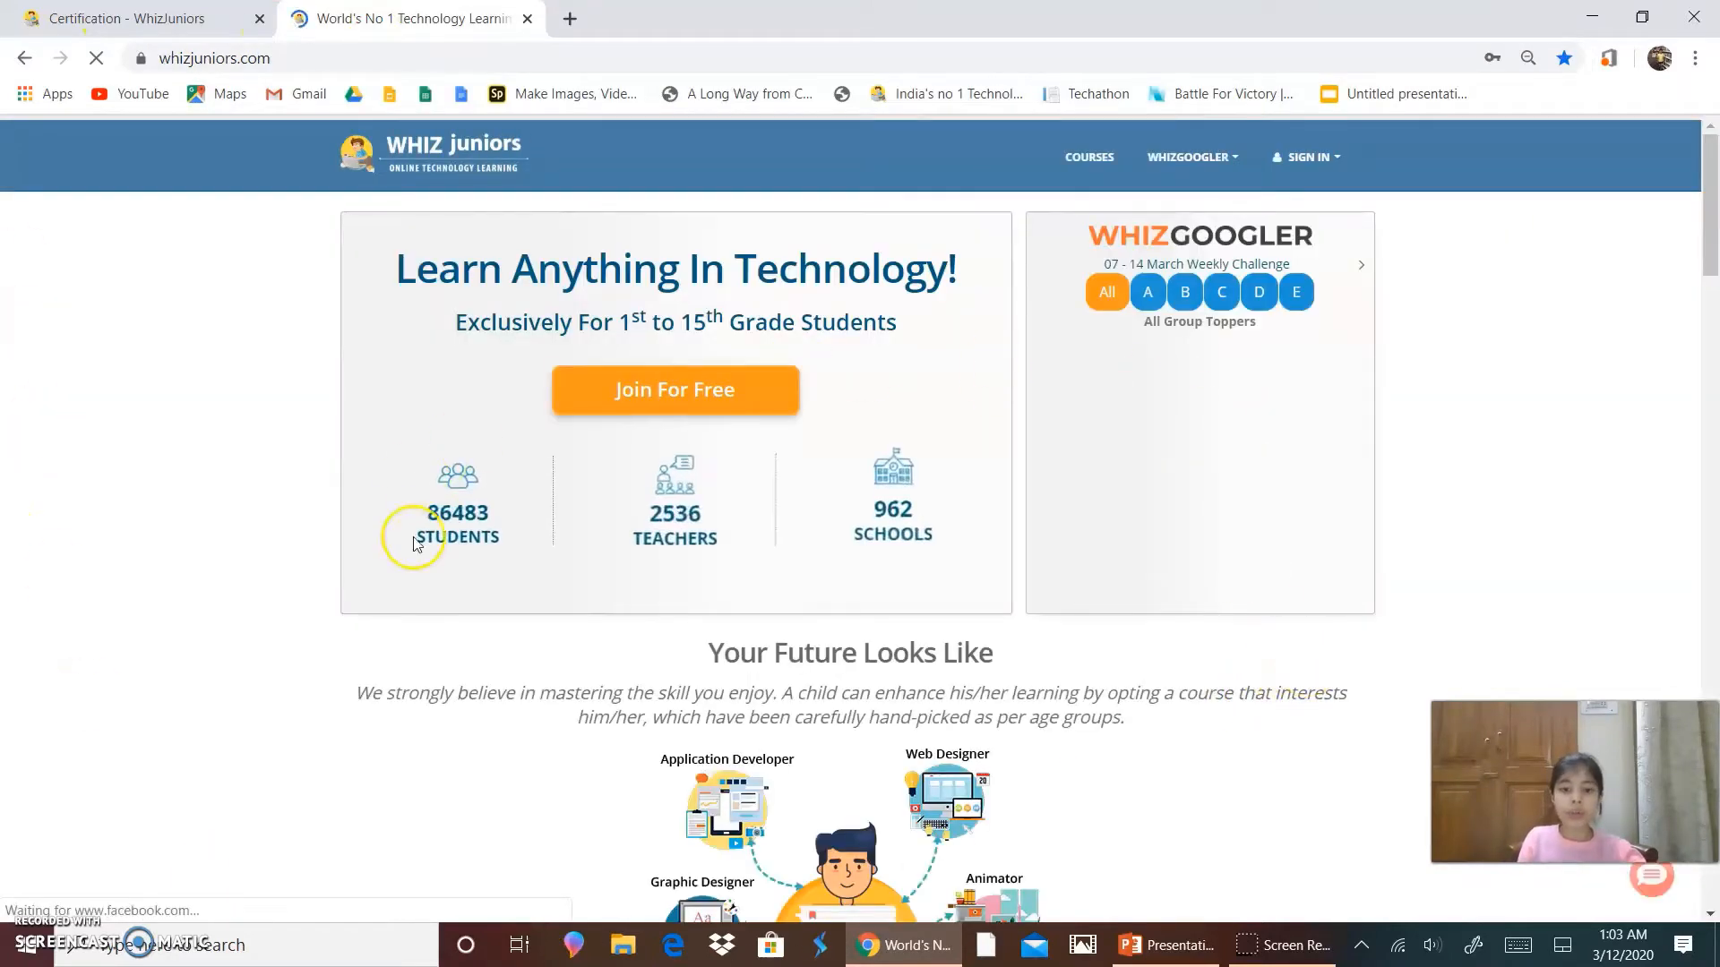
pyautogui.click(1304, 156)
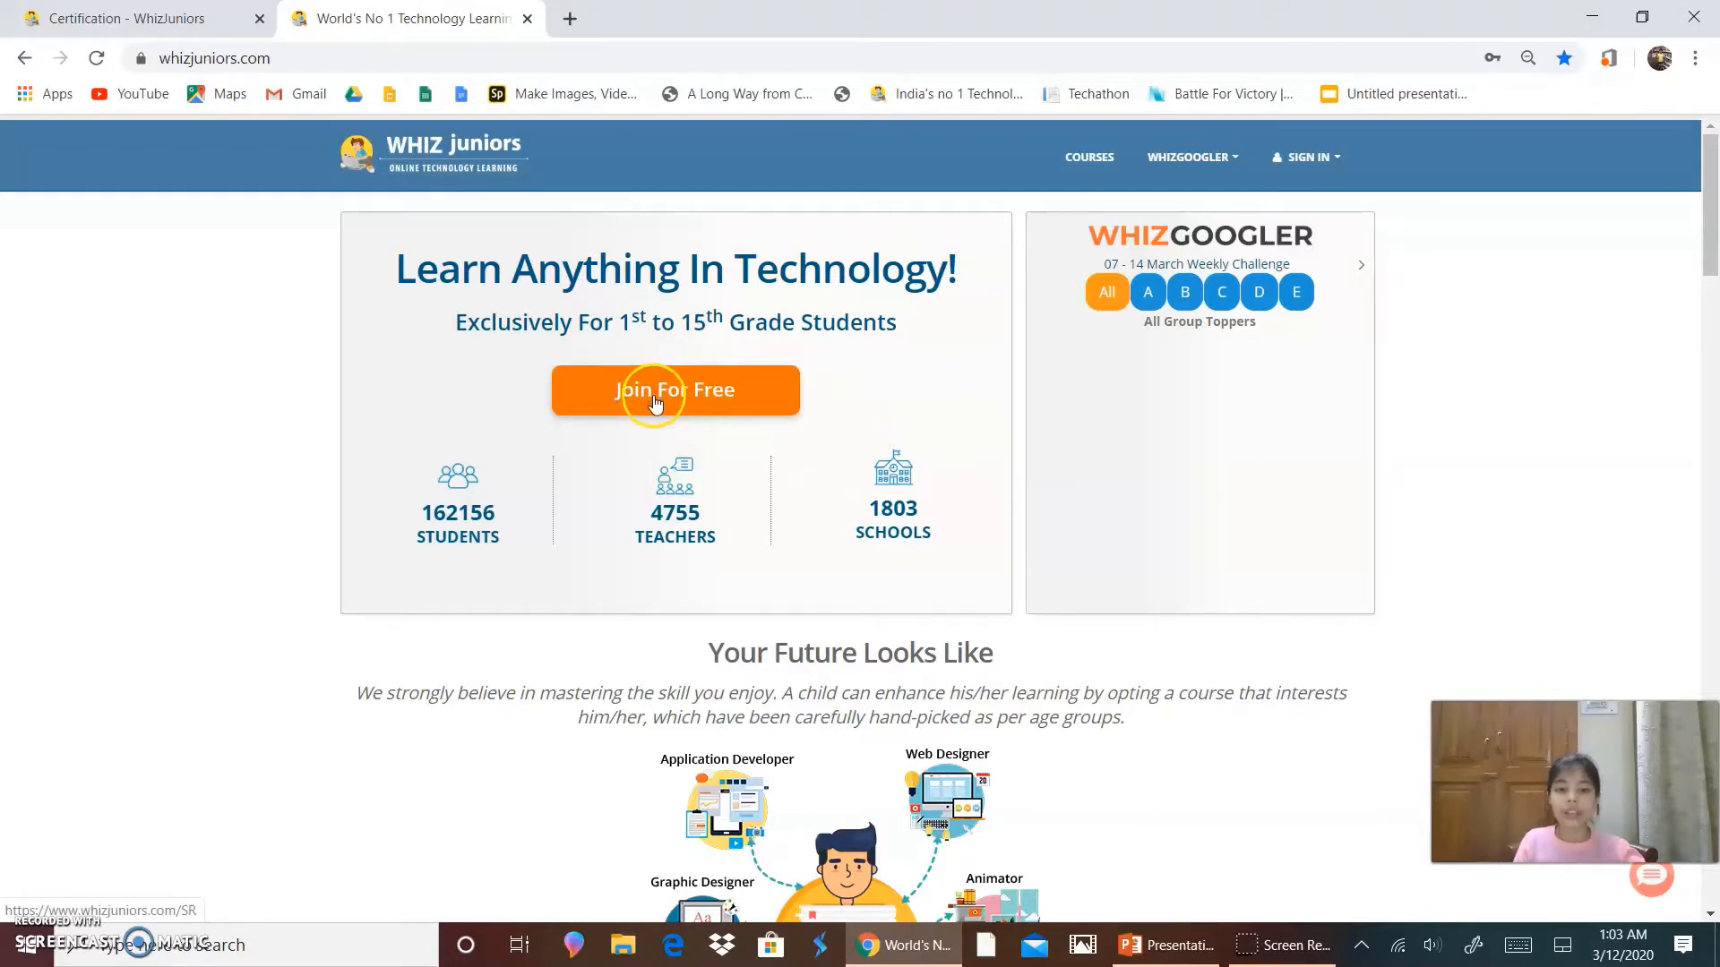
pyautogui.click(1310, 157)
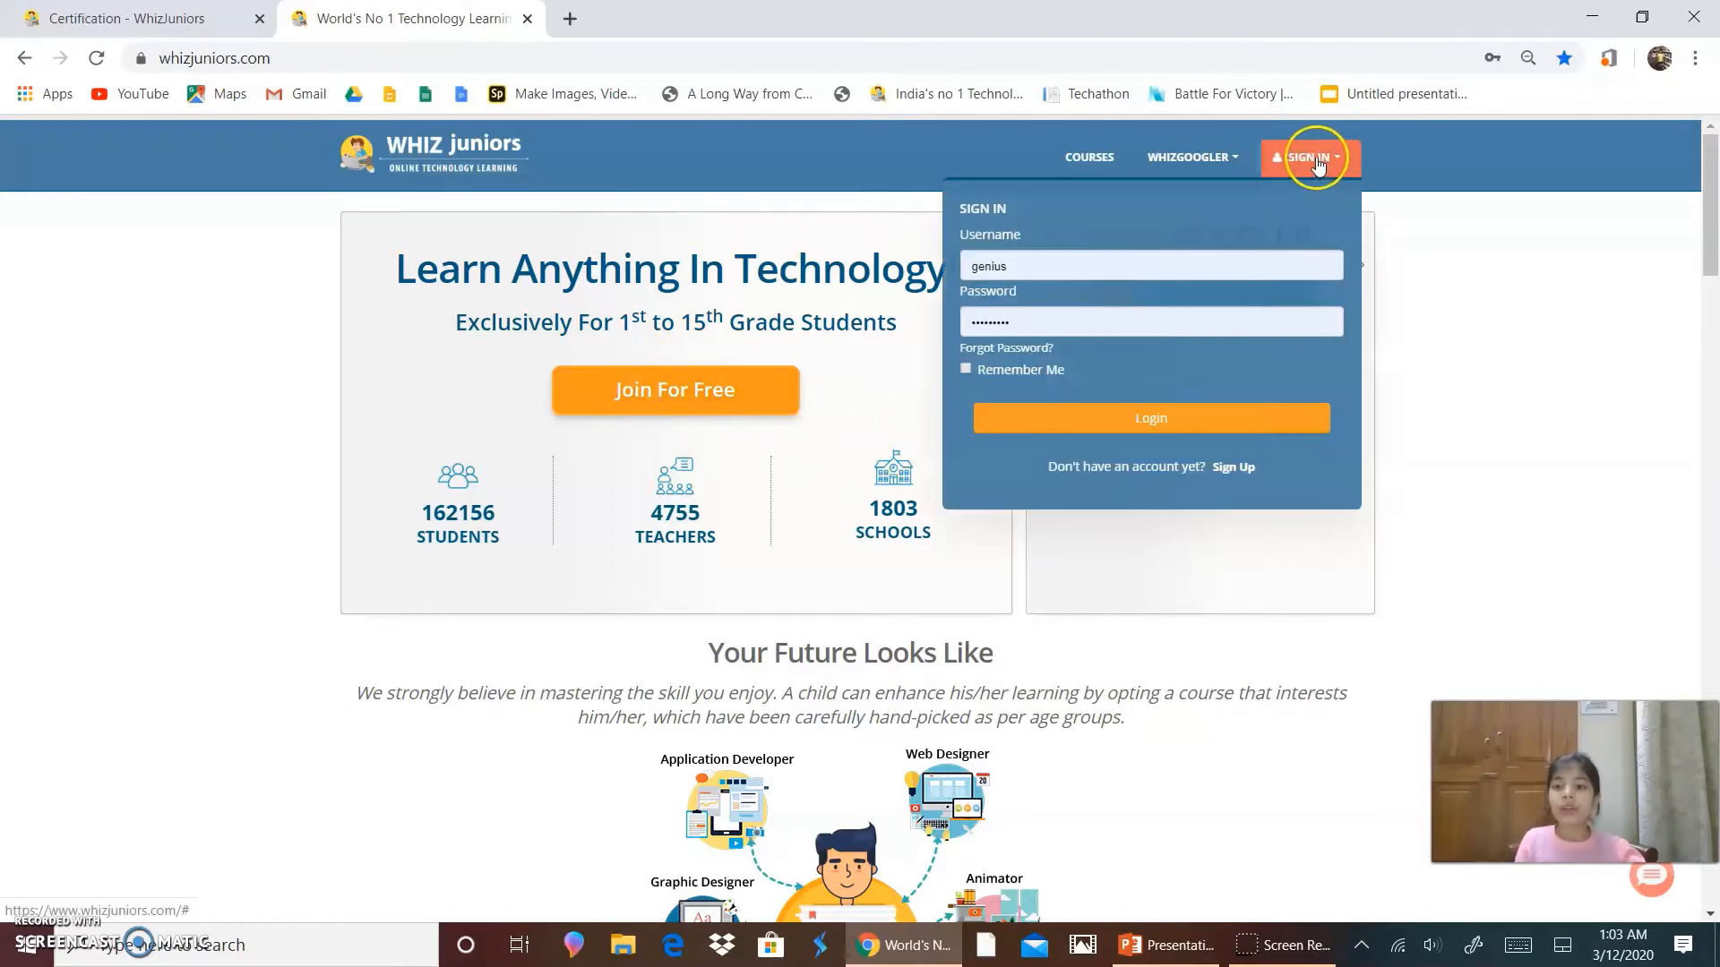
pyautogui.click(1316, 158)
pyautogui.click(1314, 160)
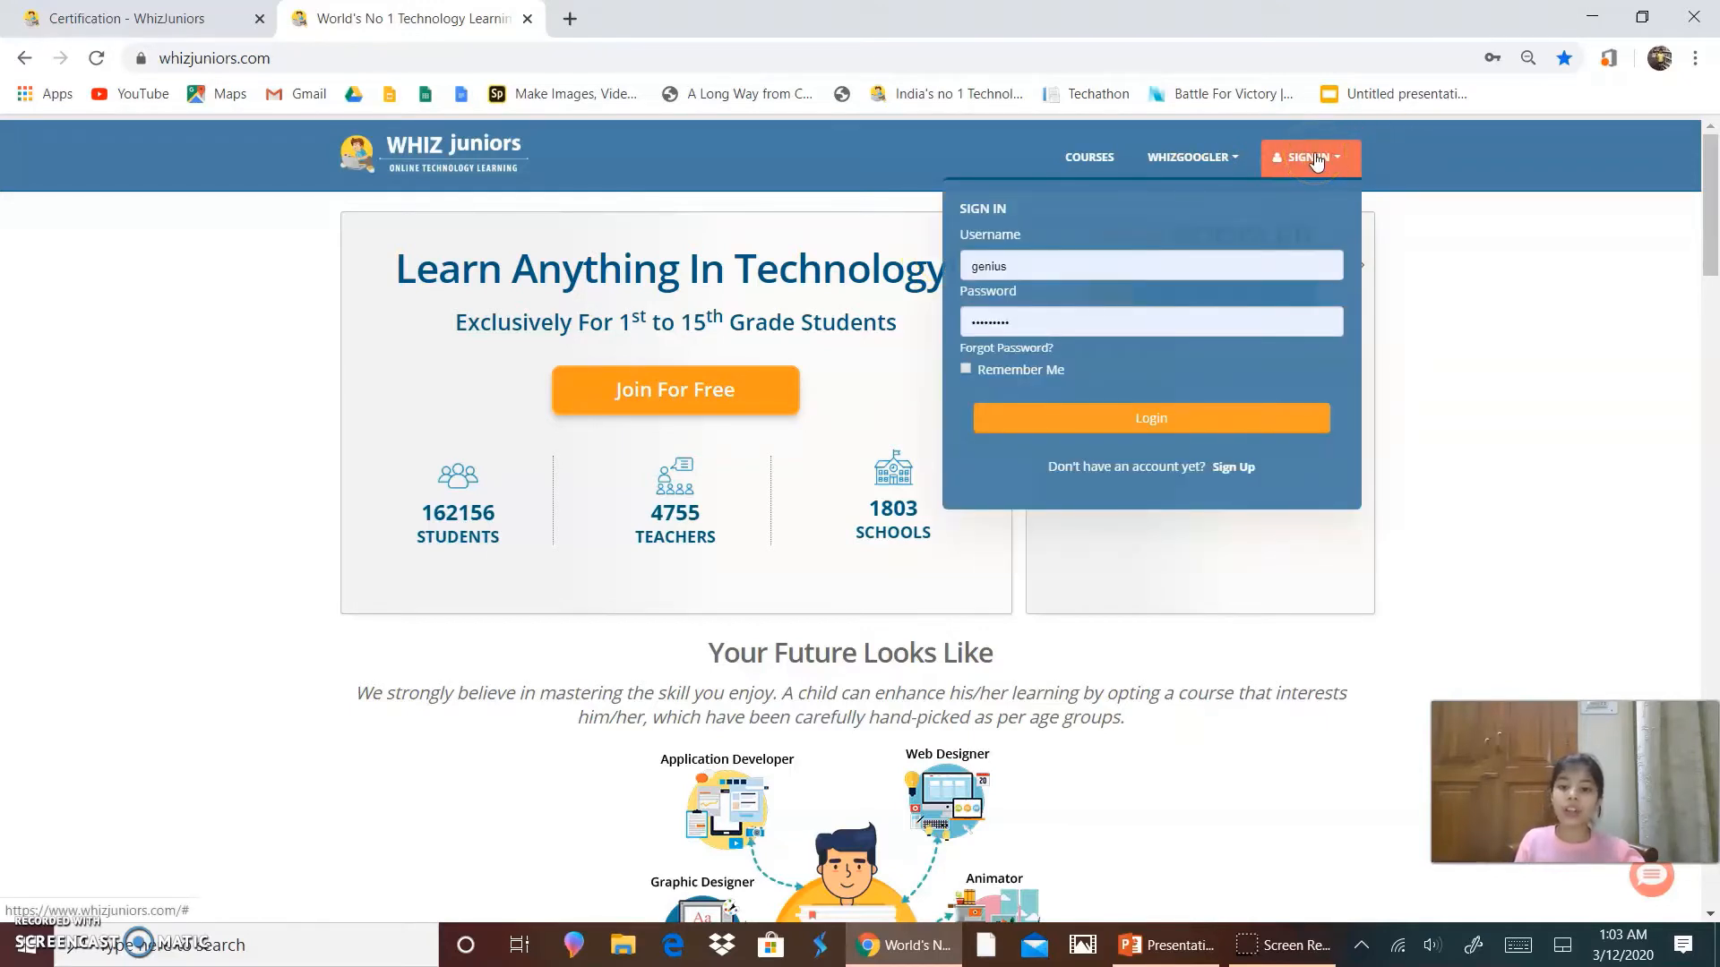
pyautogui.click(1317, 161)
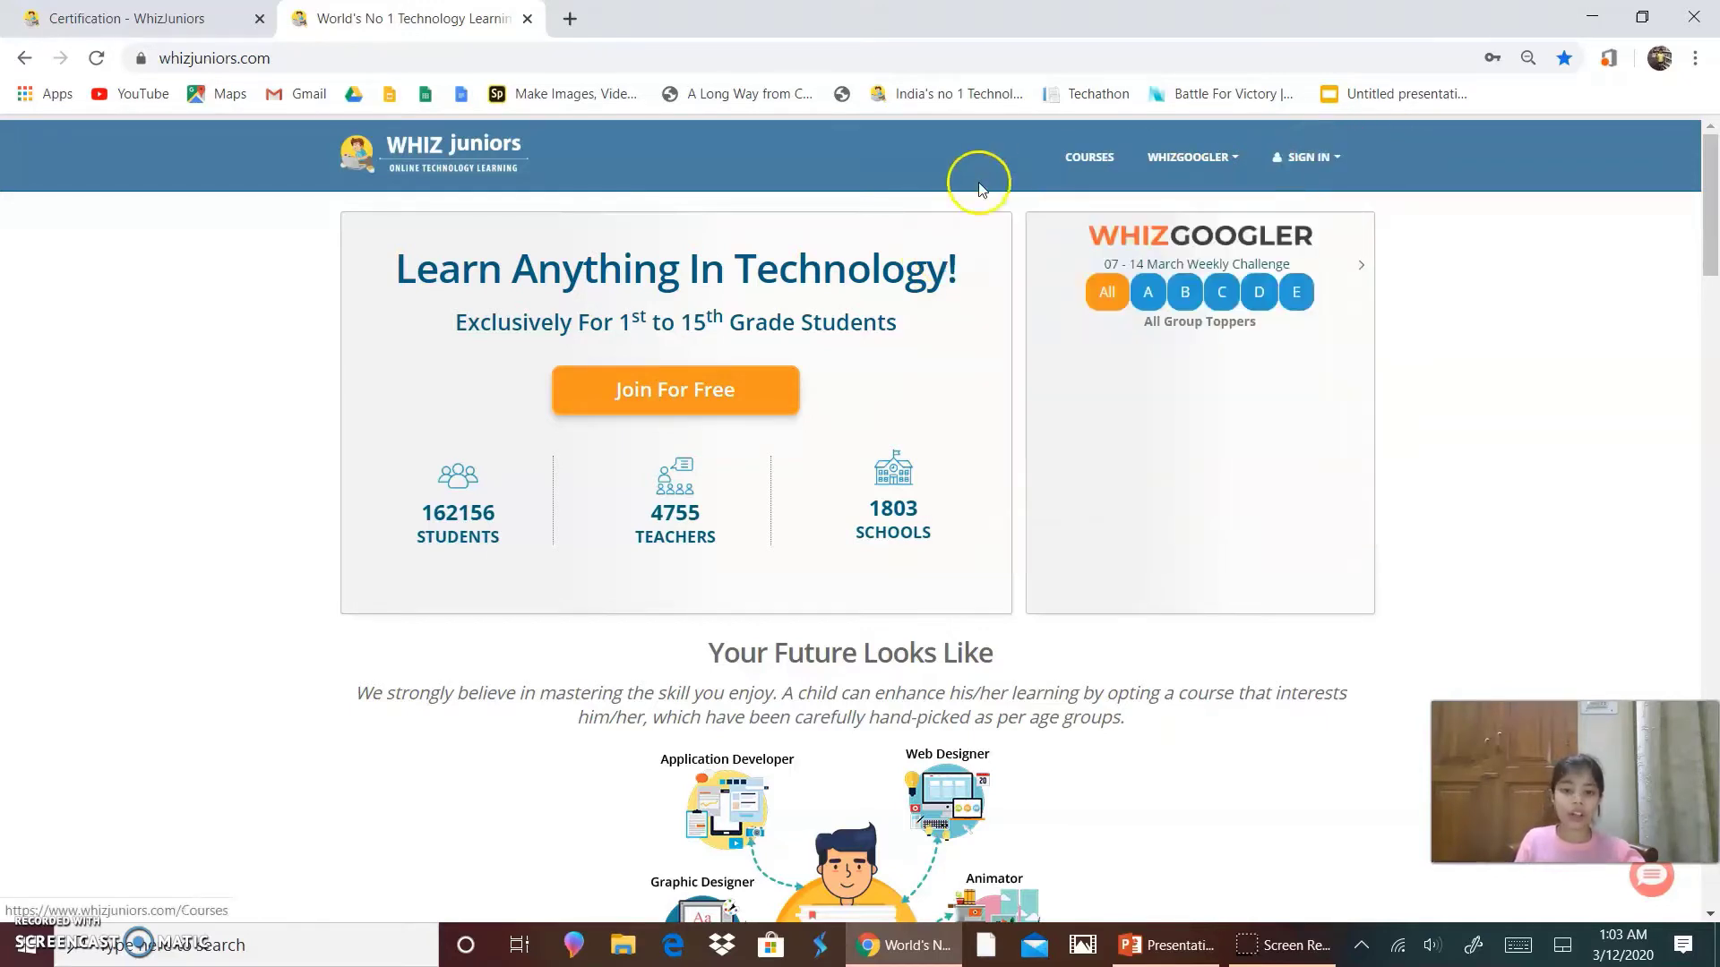
pyautogui.click(617, 403)
pyautogui.rightClick(743, 390)
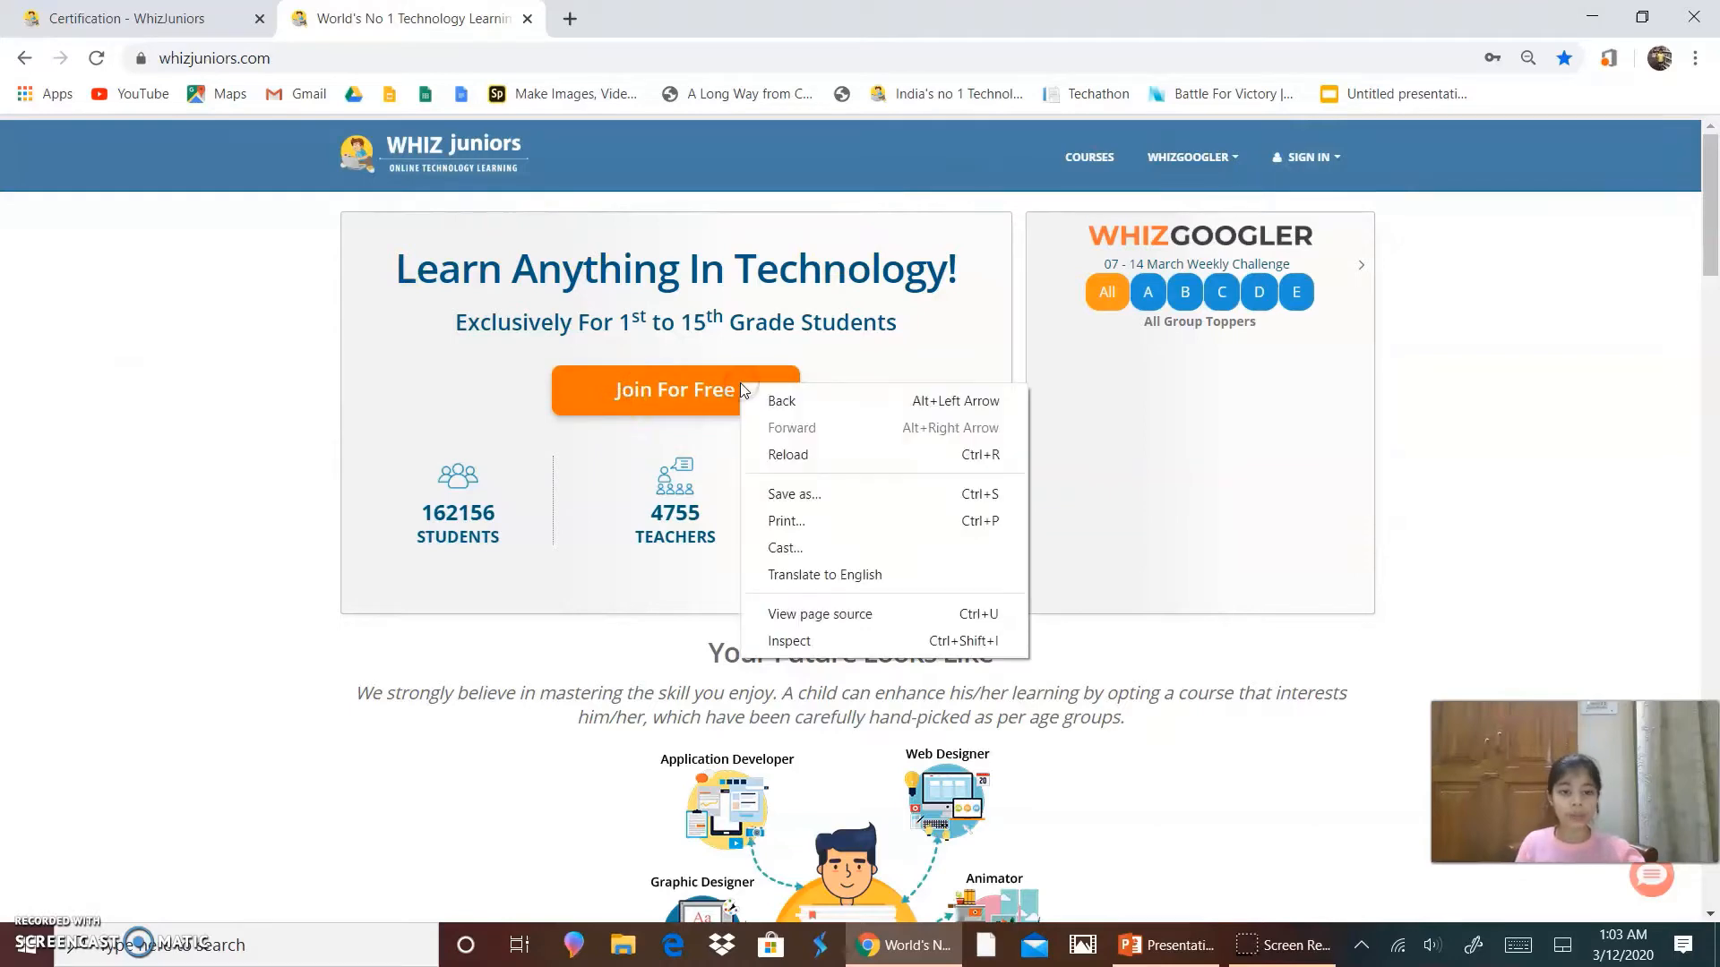
# View the Join For Free registration page, then sign in with the pre-filled account details
pyautogui.click(720, 387)
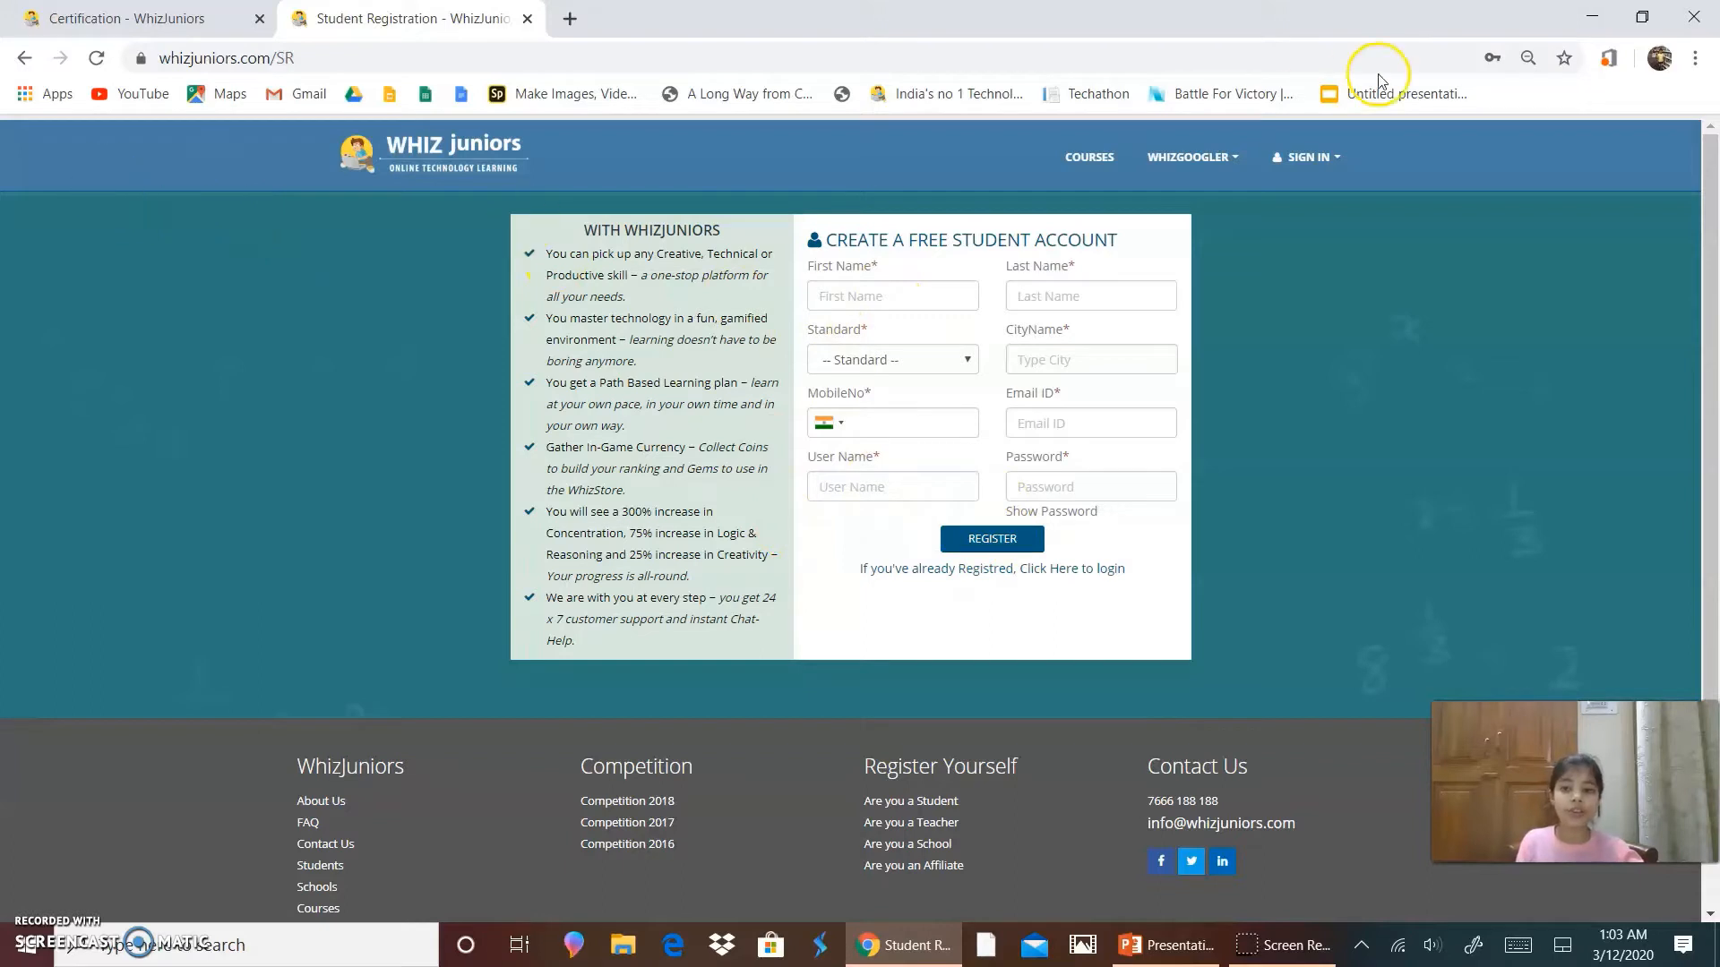
pyautogui.click(1310, 156)
pyautogui.click(1303, 157)
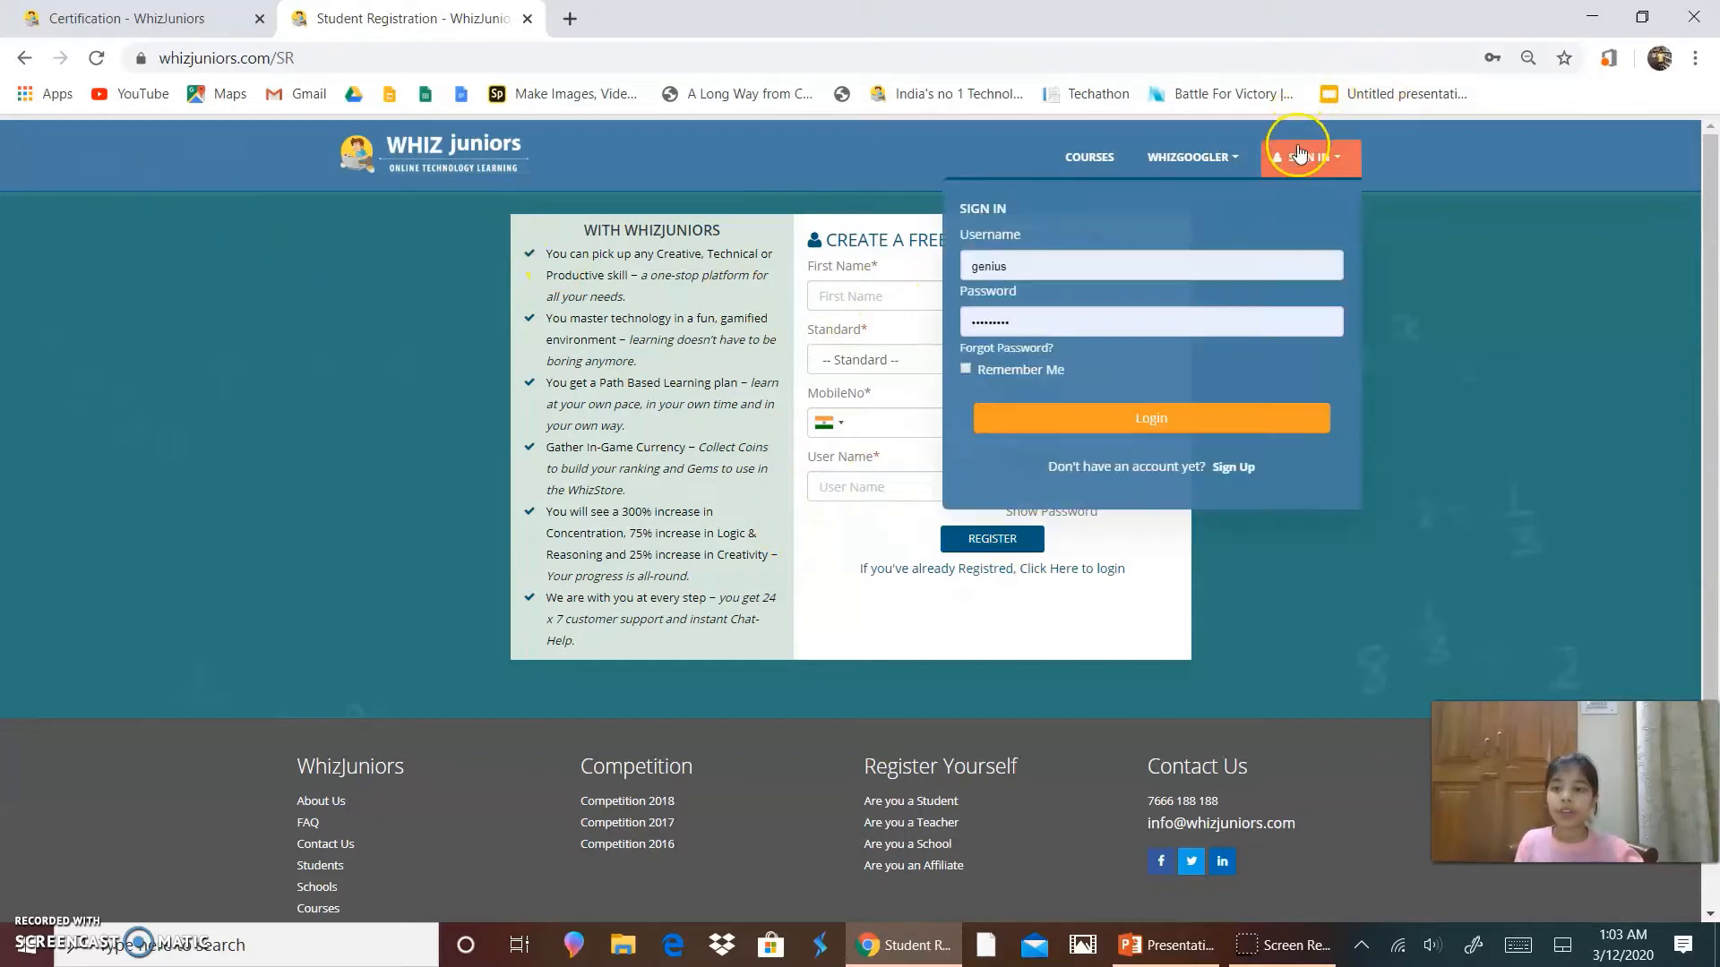
pyautogui.click(1152, 420)
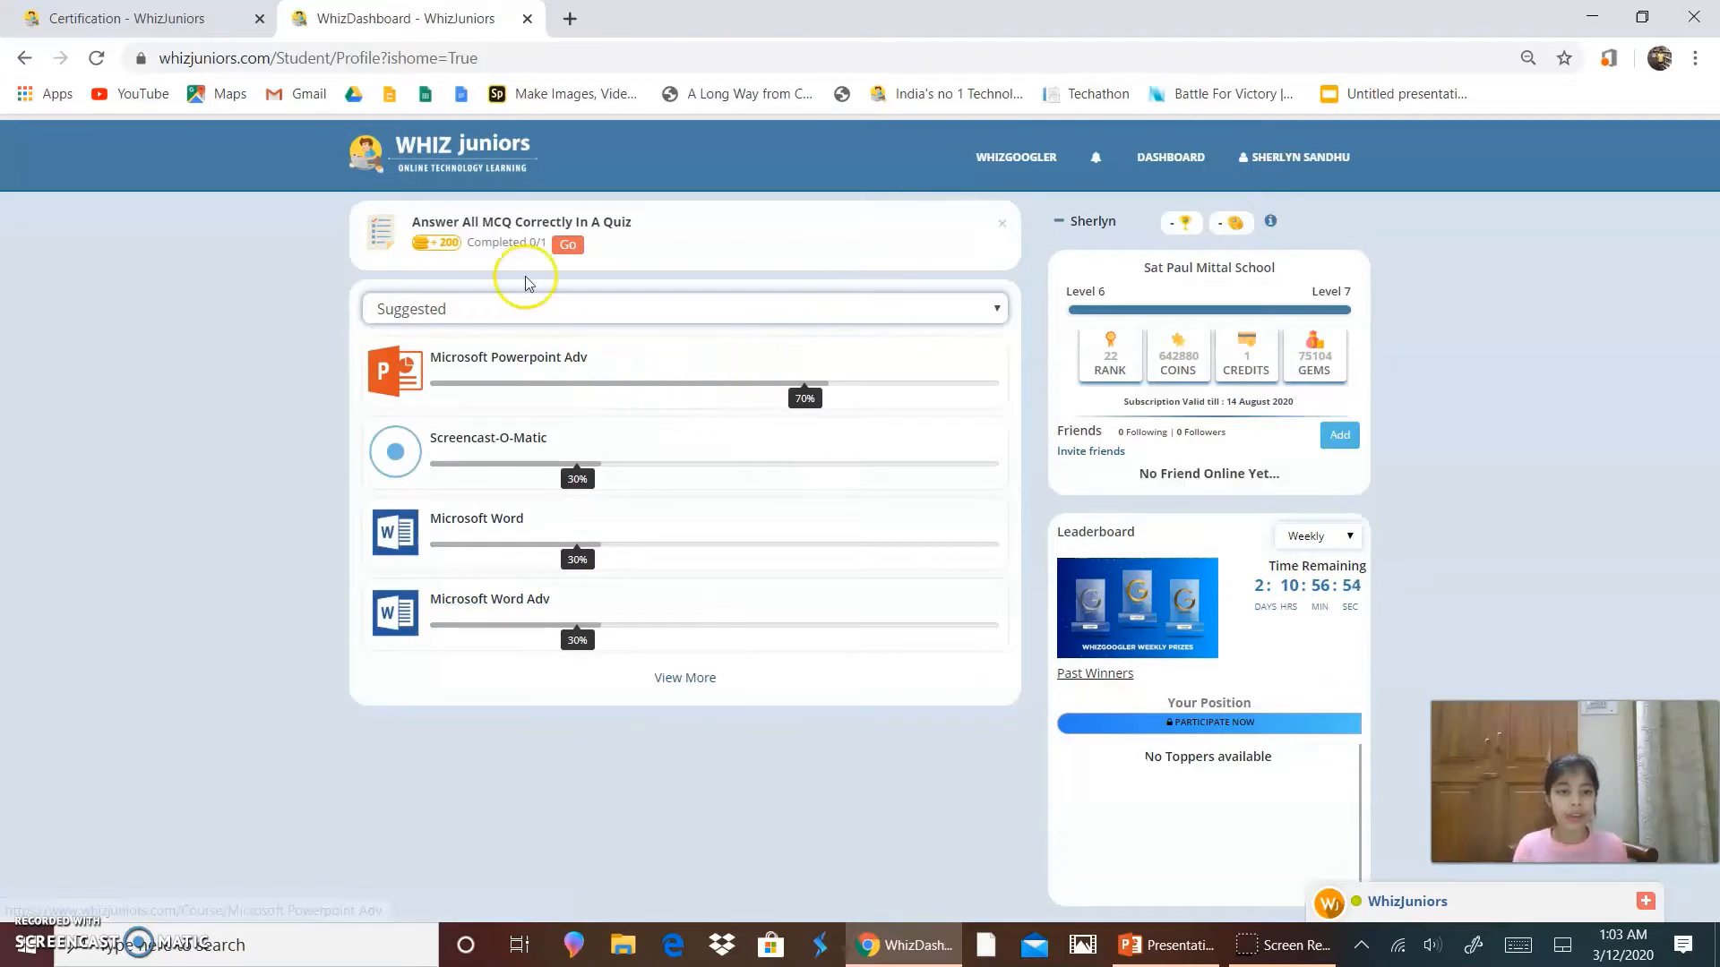
# Glance at the Certification project instructions tab while the dashboard loads
pyautogui.click(90, 17)
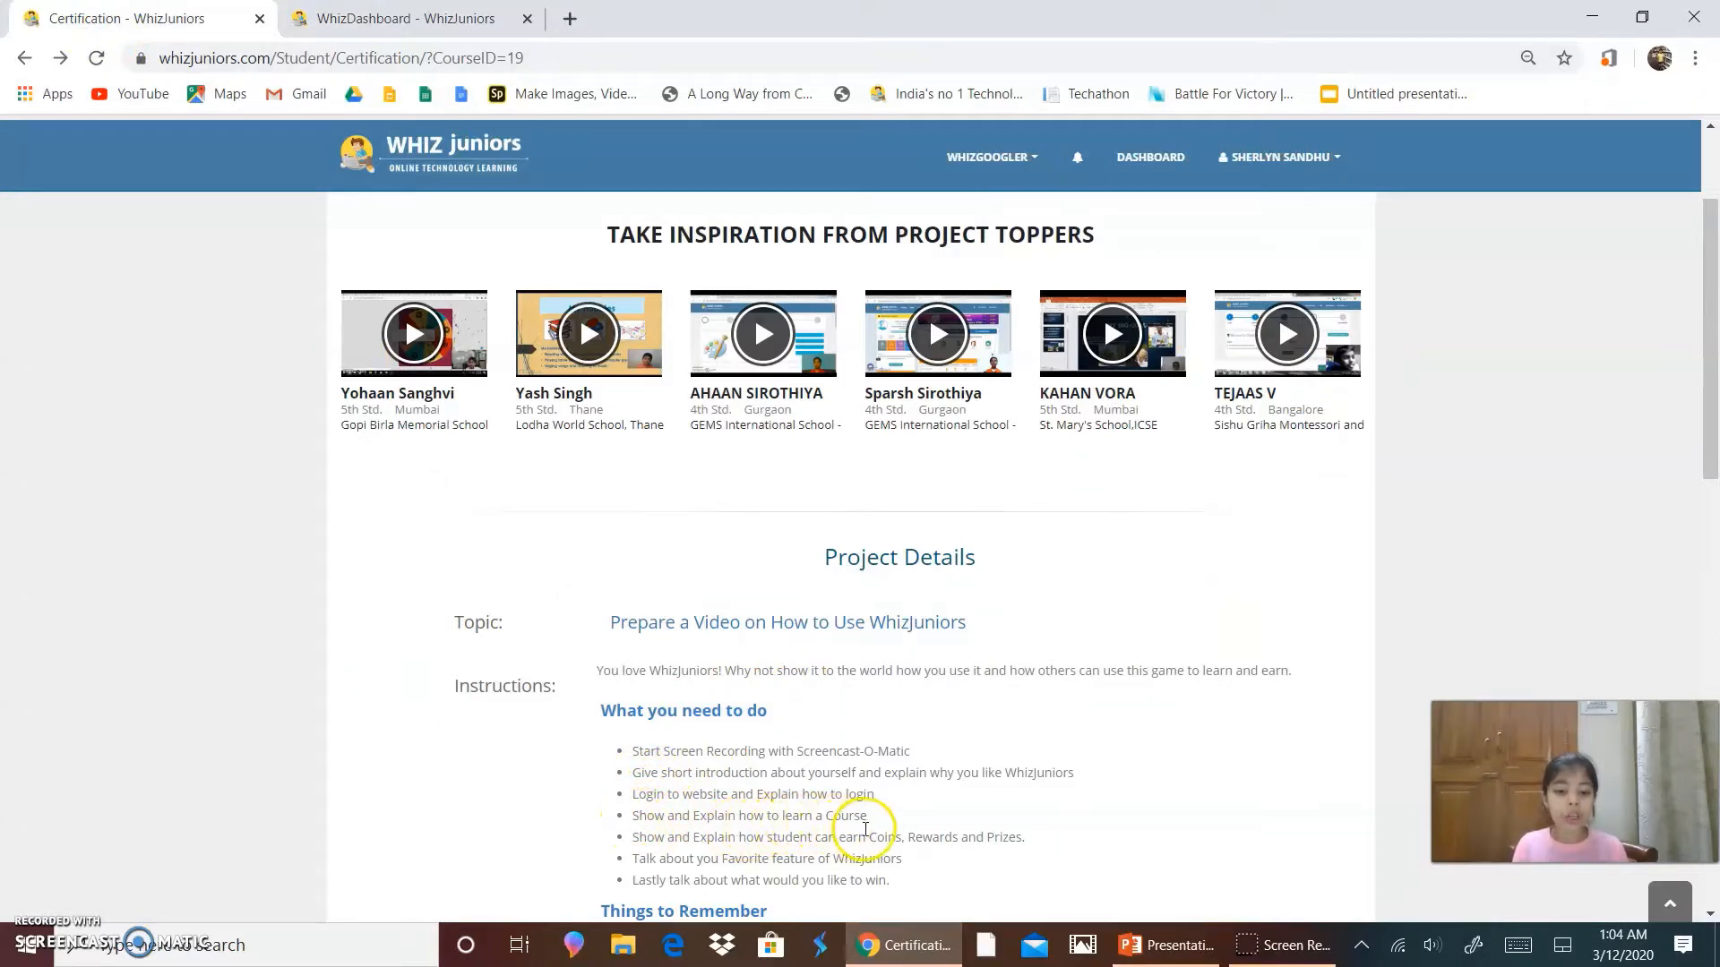
# Return to the dashboard and filter the course list to the Google Suite category
pyautogui.click(403, 18)
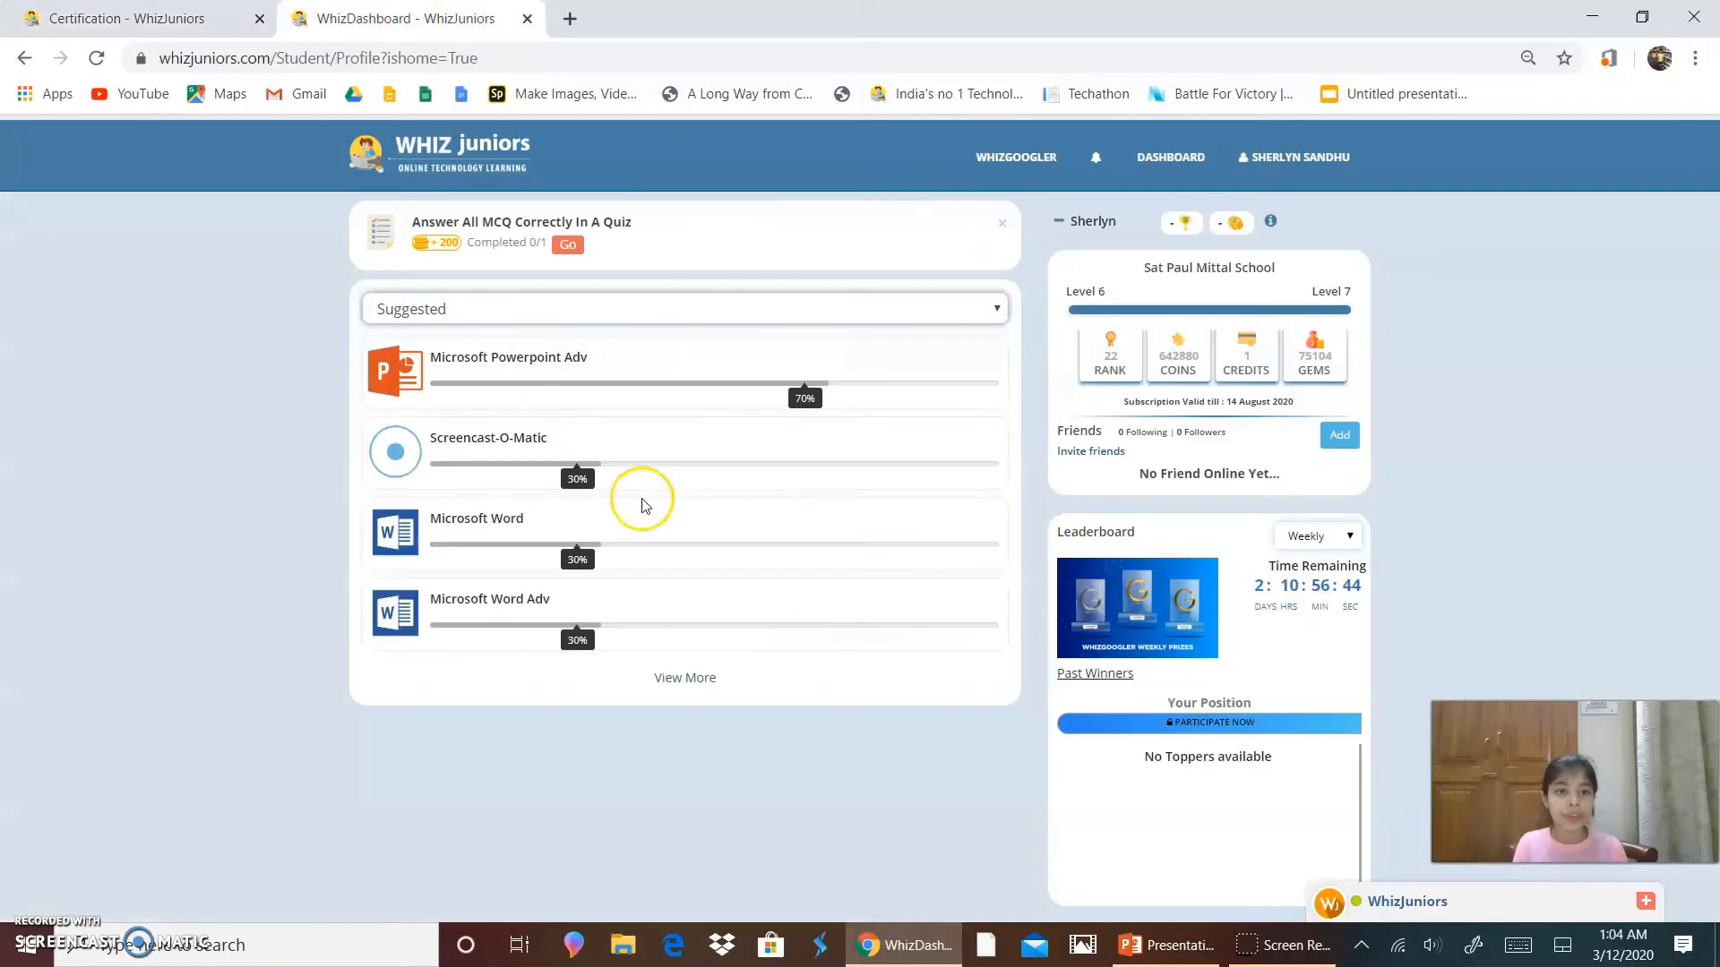
pyautogui.click(643, 309)
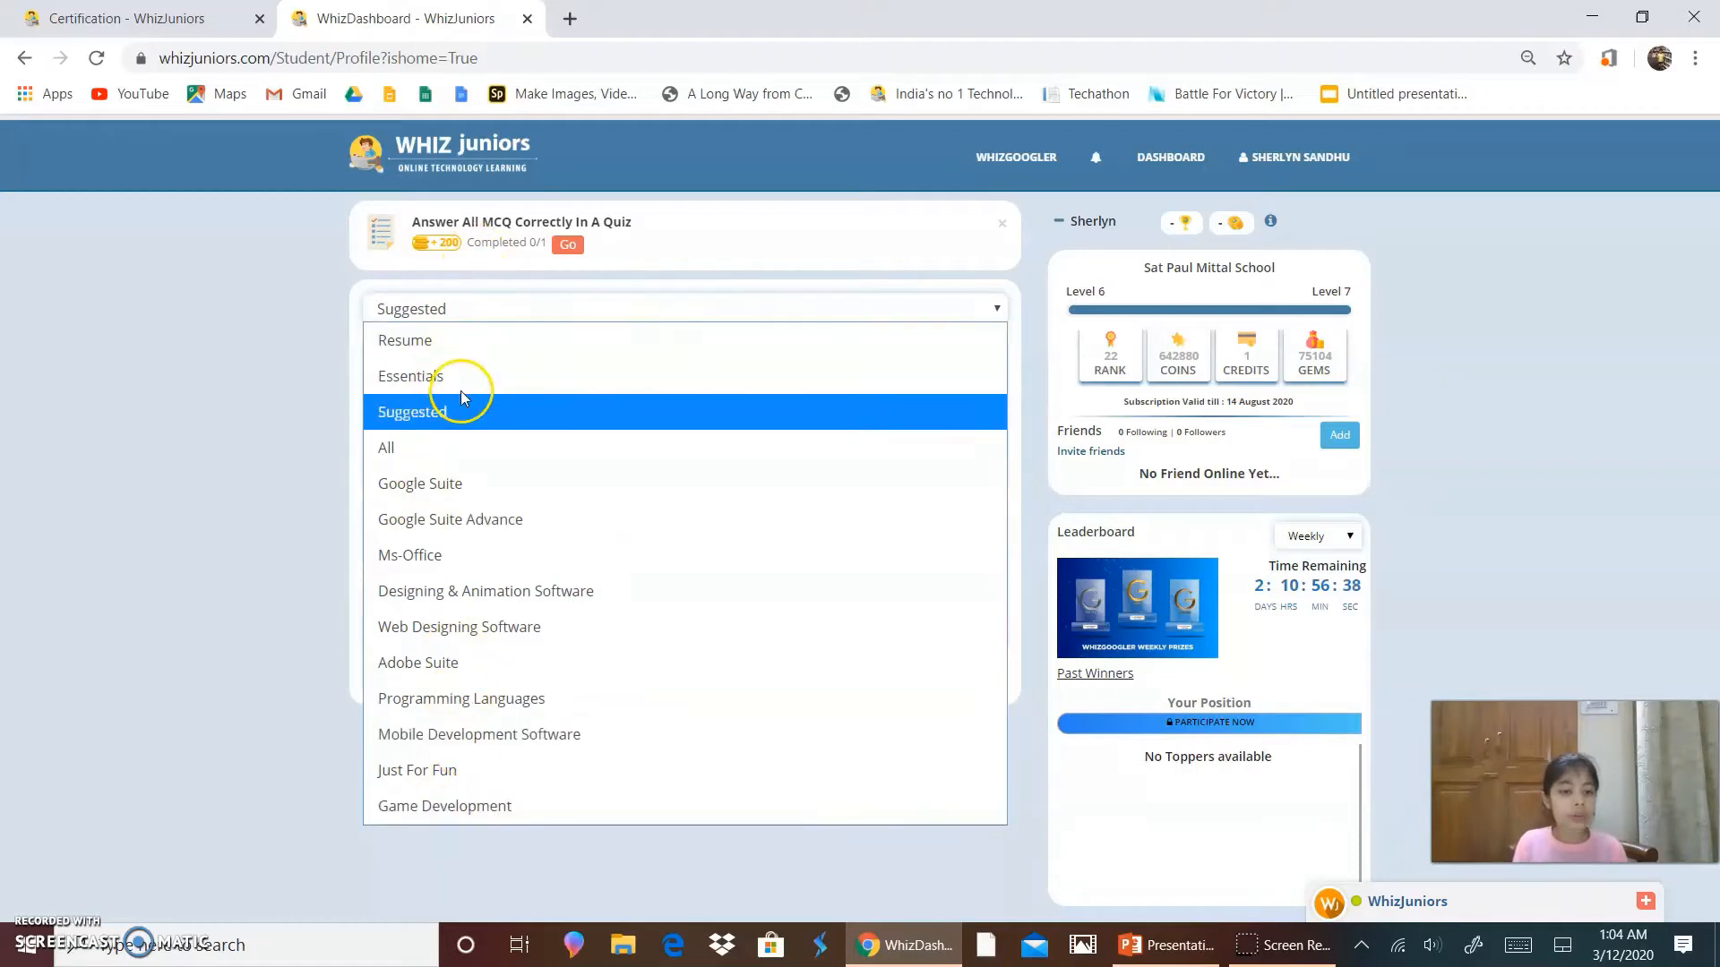
pyautogui.click(450, 486)
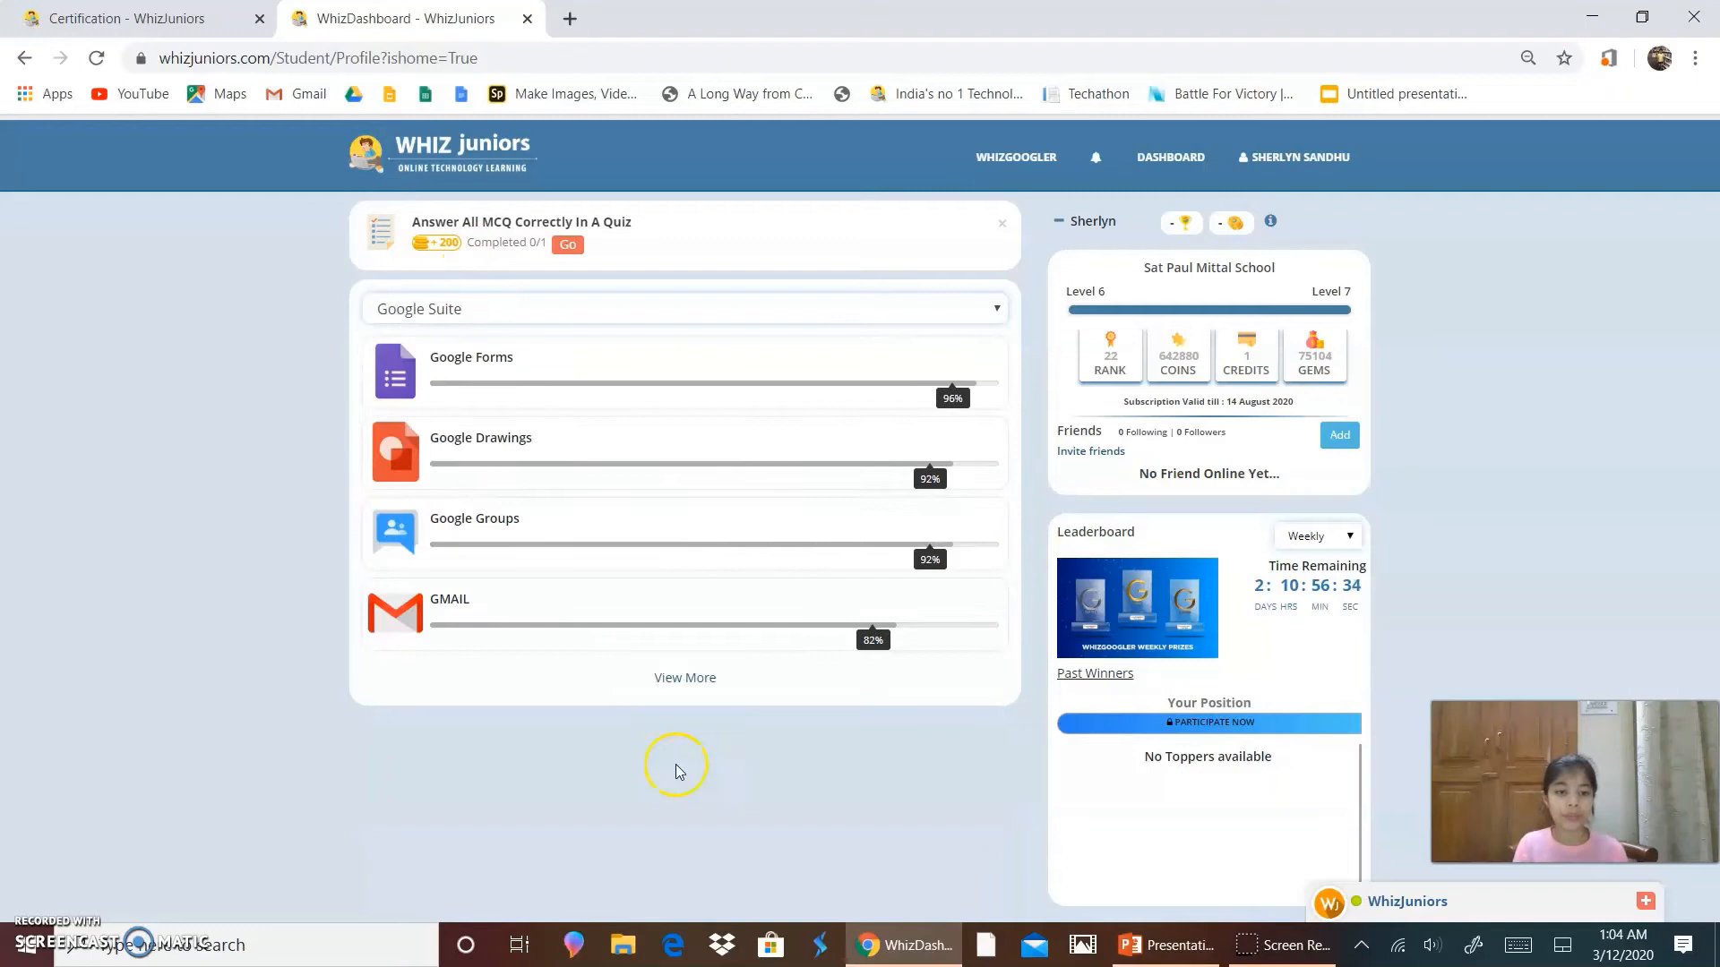
# Expand View More repeatedly to reveal all Google Suite courses with their completion percentages
pyautogui.click(684, 677)
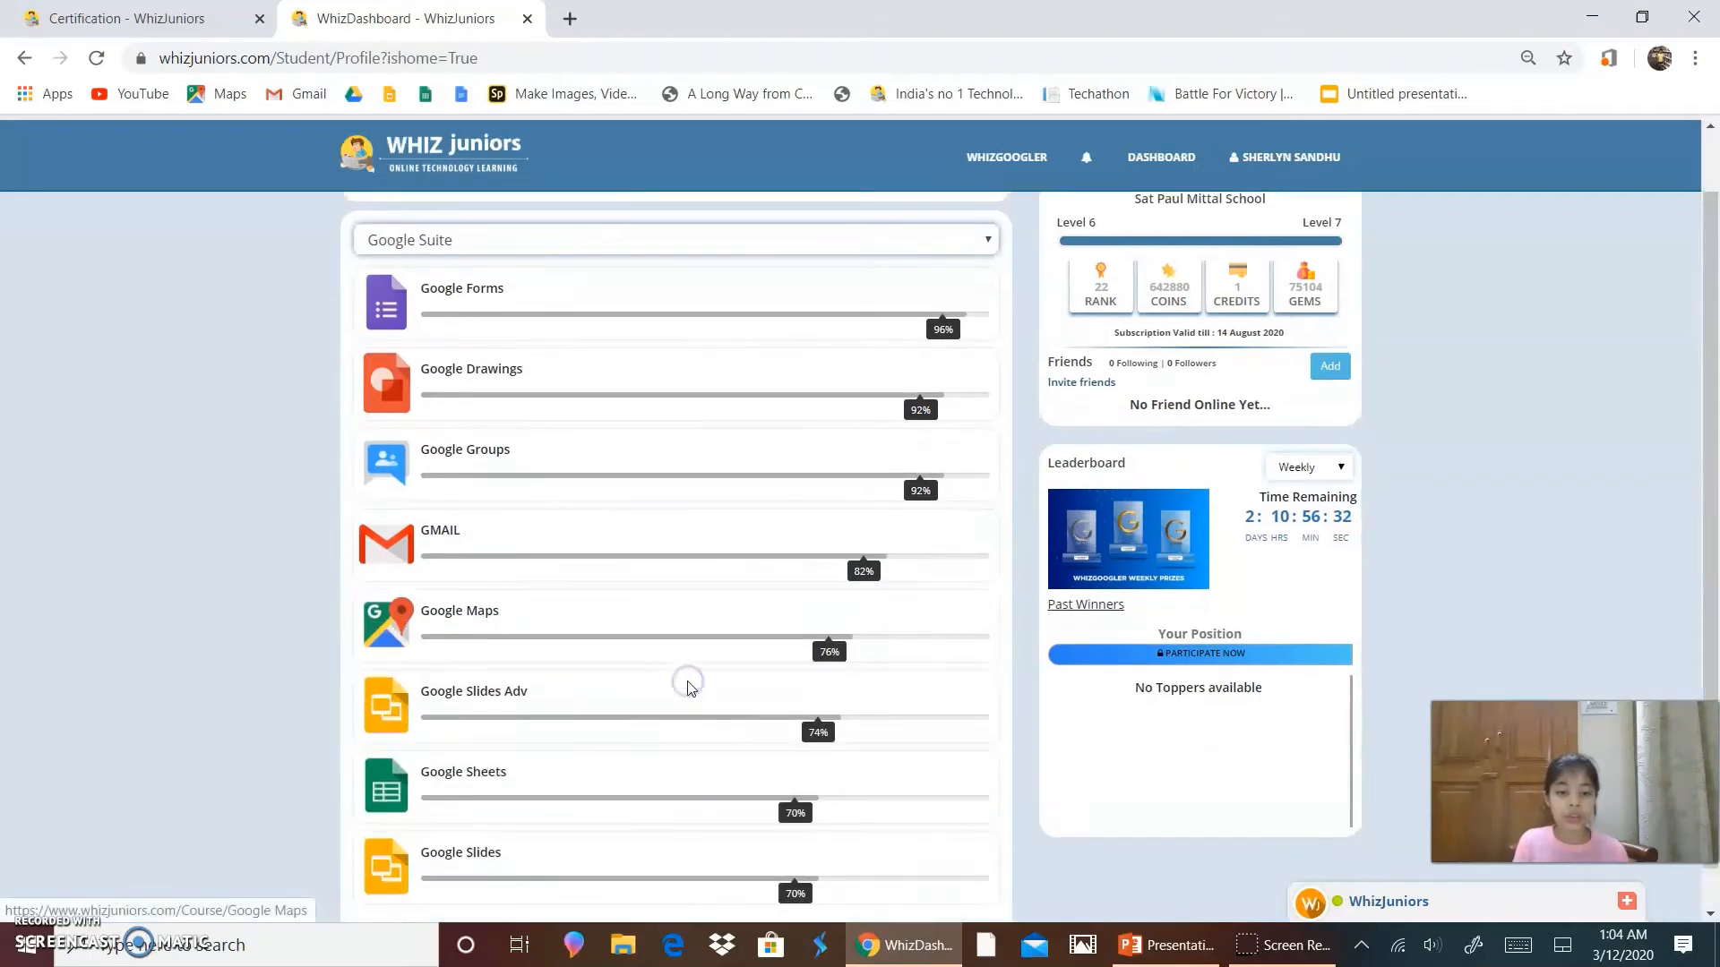
pyautogui.scroll(-1, 684, 677)
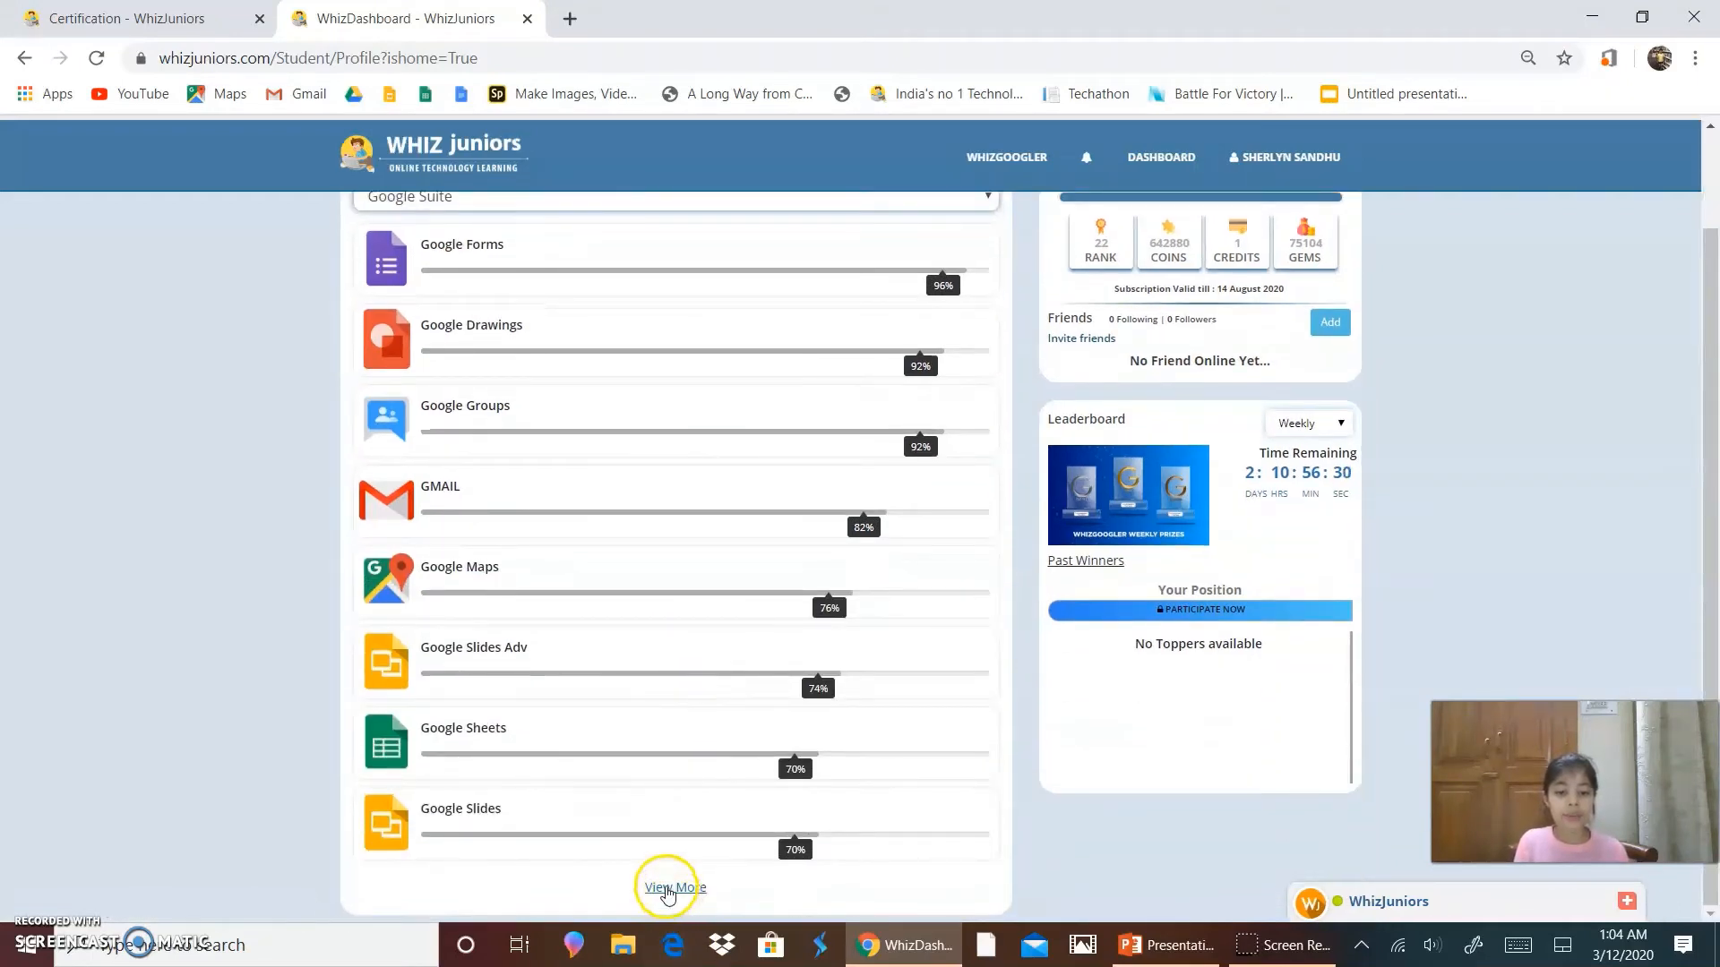
pyautogui.click(674, 888)
pyautogui.scroll(-2, 668, 893)
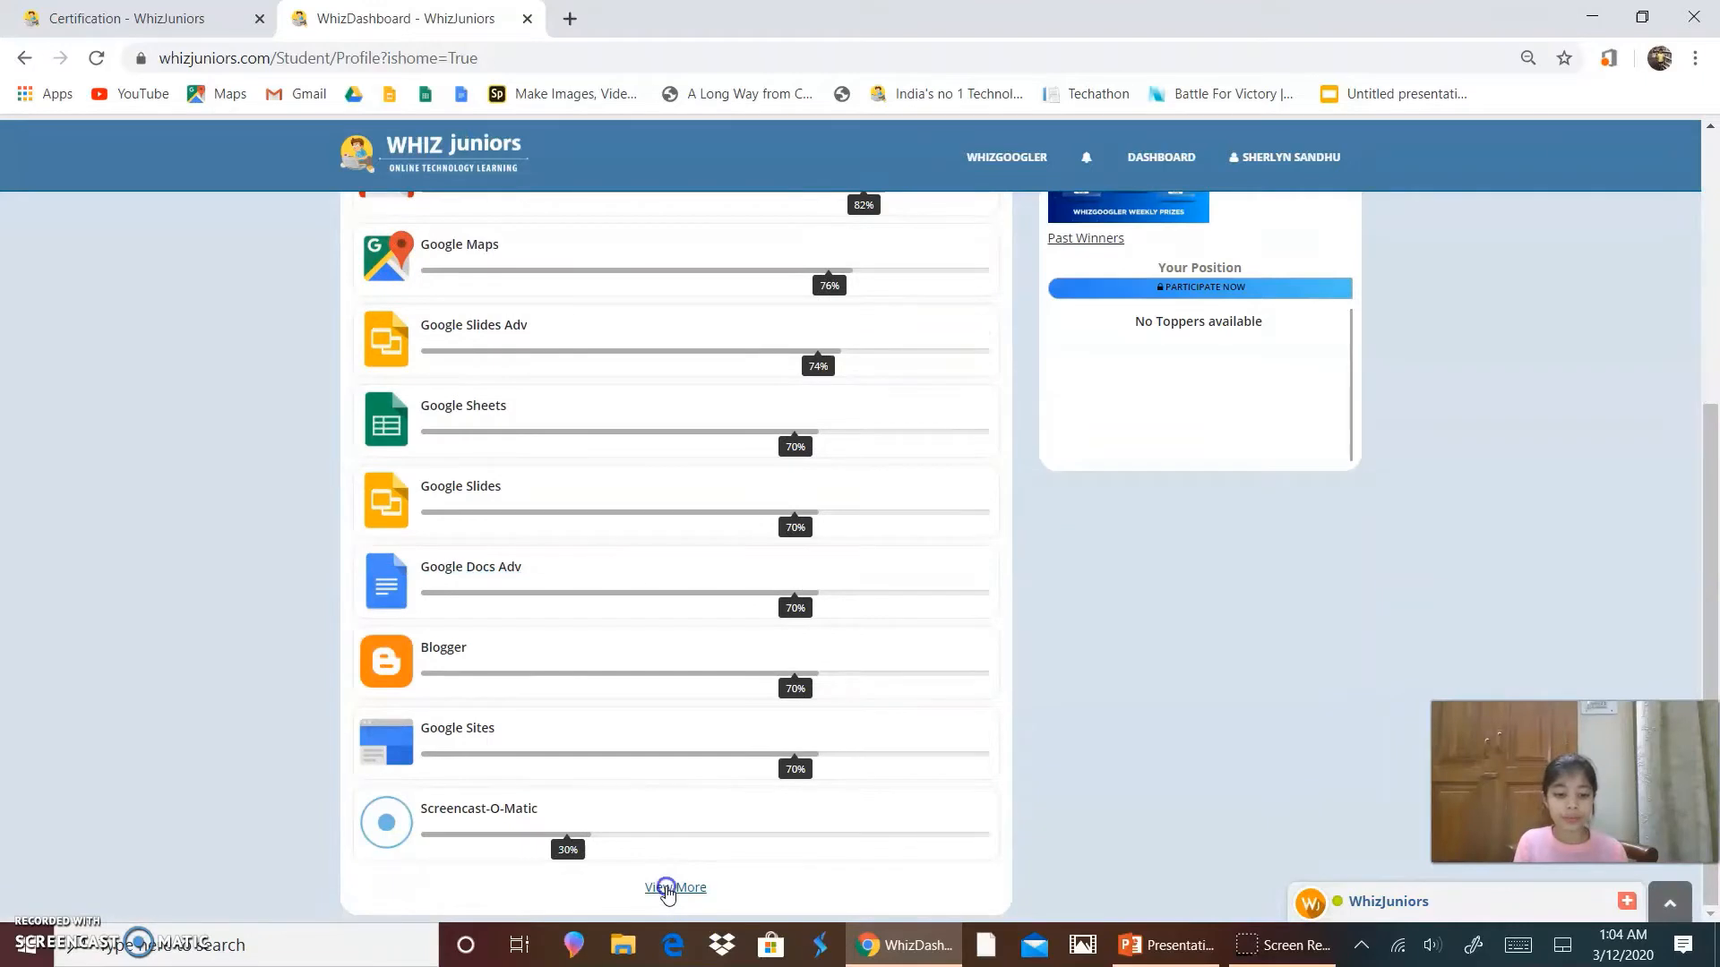
pyautogui.click(668, 887)
pyautogui.scroll(-3, 668, 891)
pyautogui.scroll(-2, 666, 885)
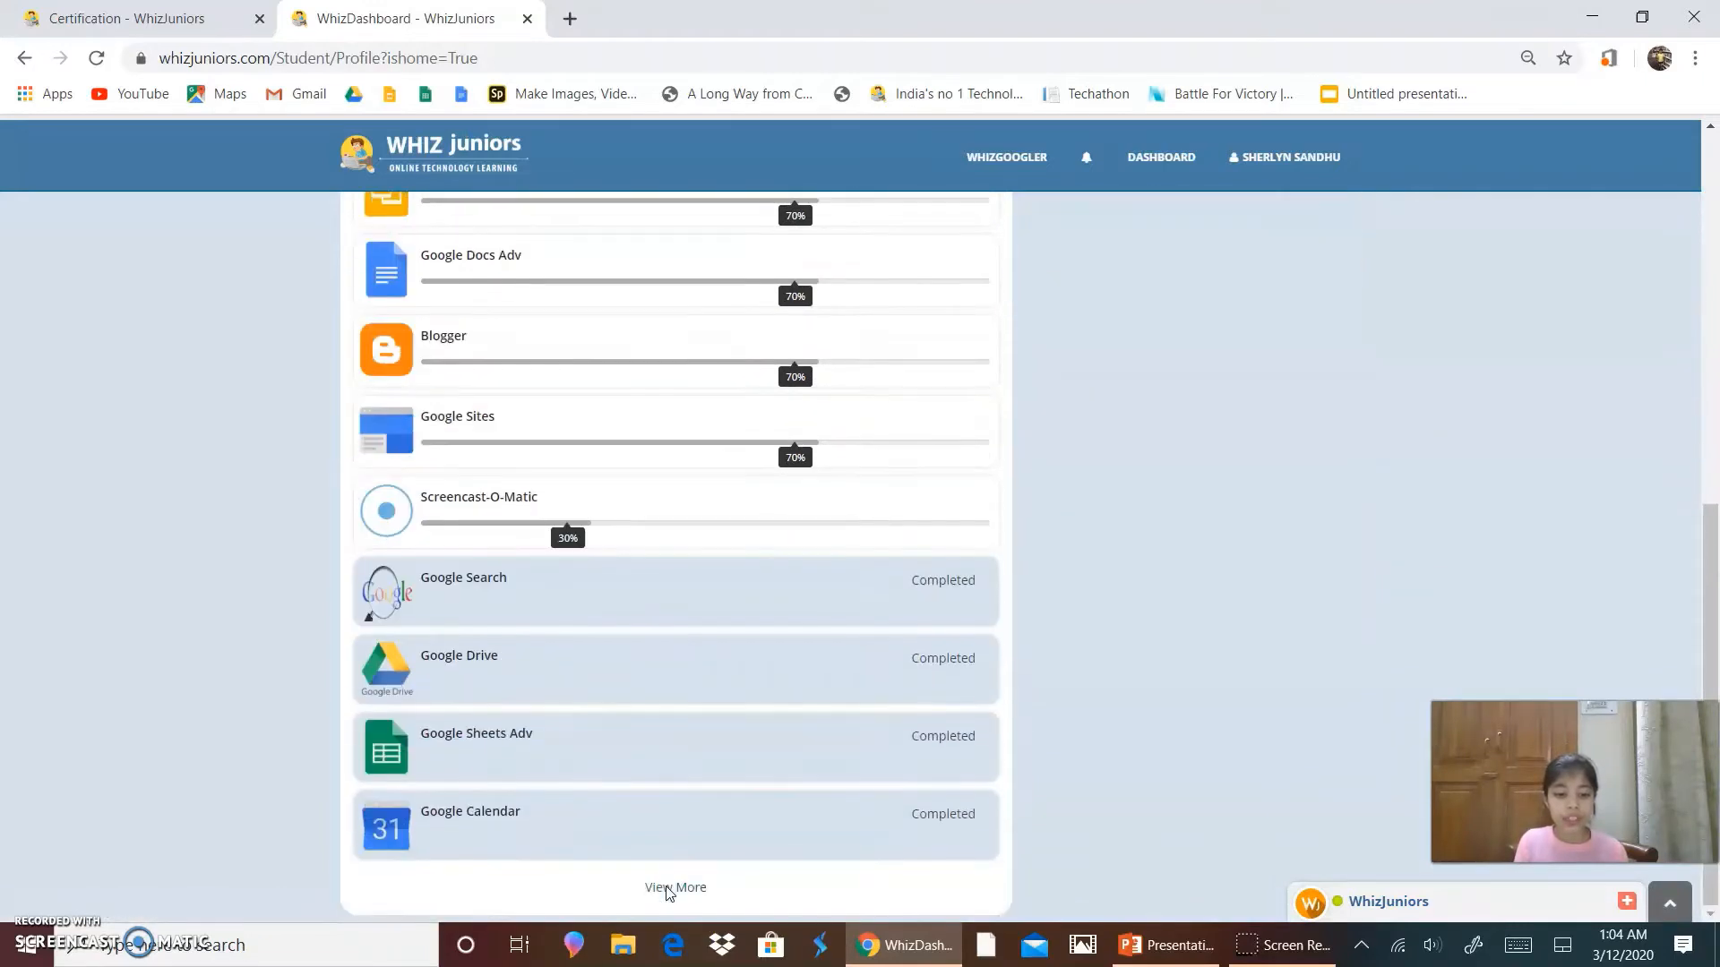
pyautogui.click(668, 889)
pyautogui.scroll(-3, 668, 889)
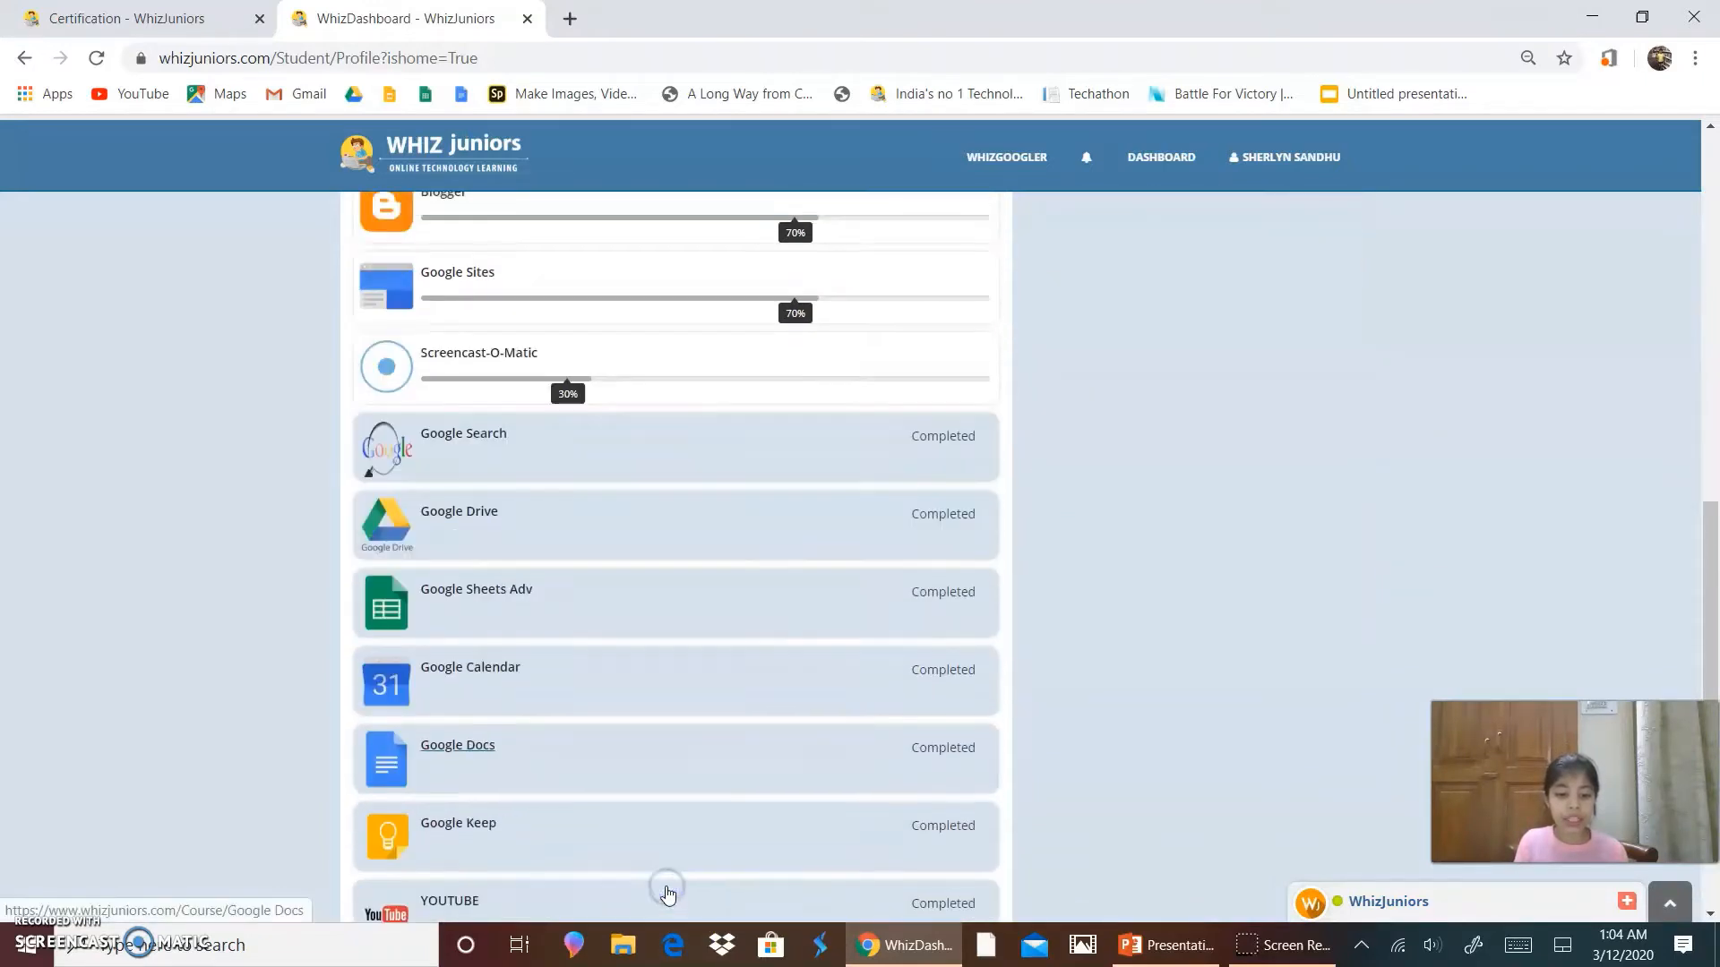
pyautogui.scroll(-3, 668, 891)
pyautogui.click(668, 890)
pyautogui.scroll(-3, 667, 891)
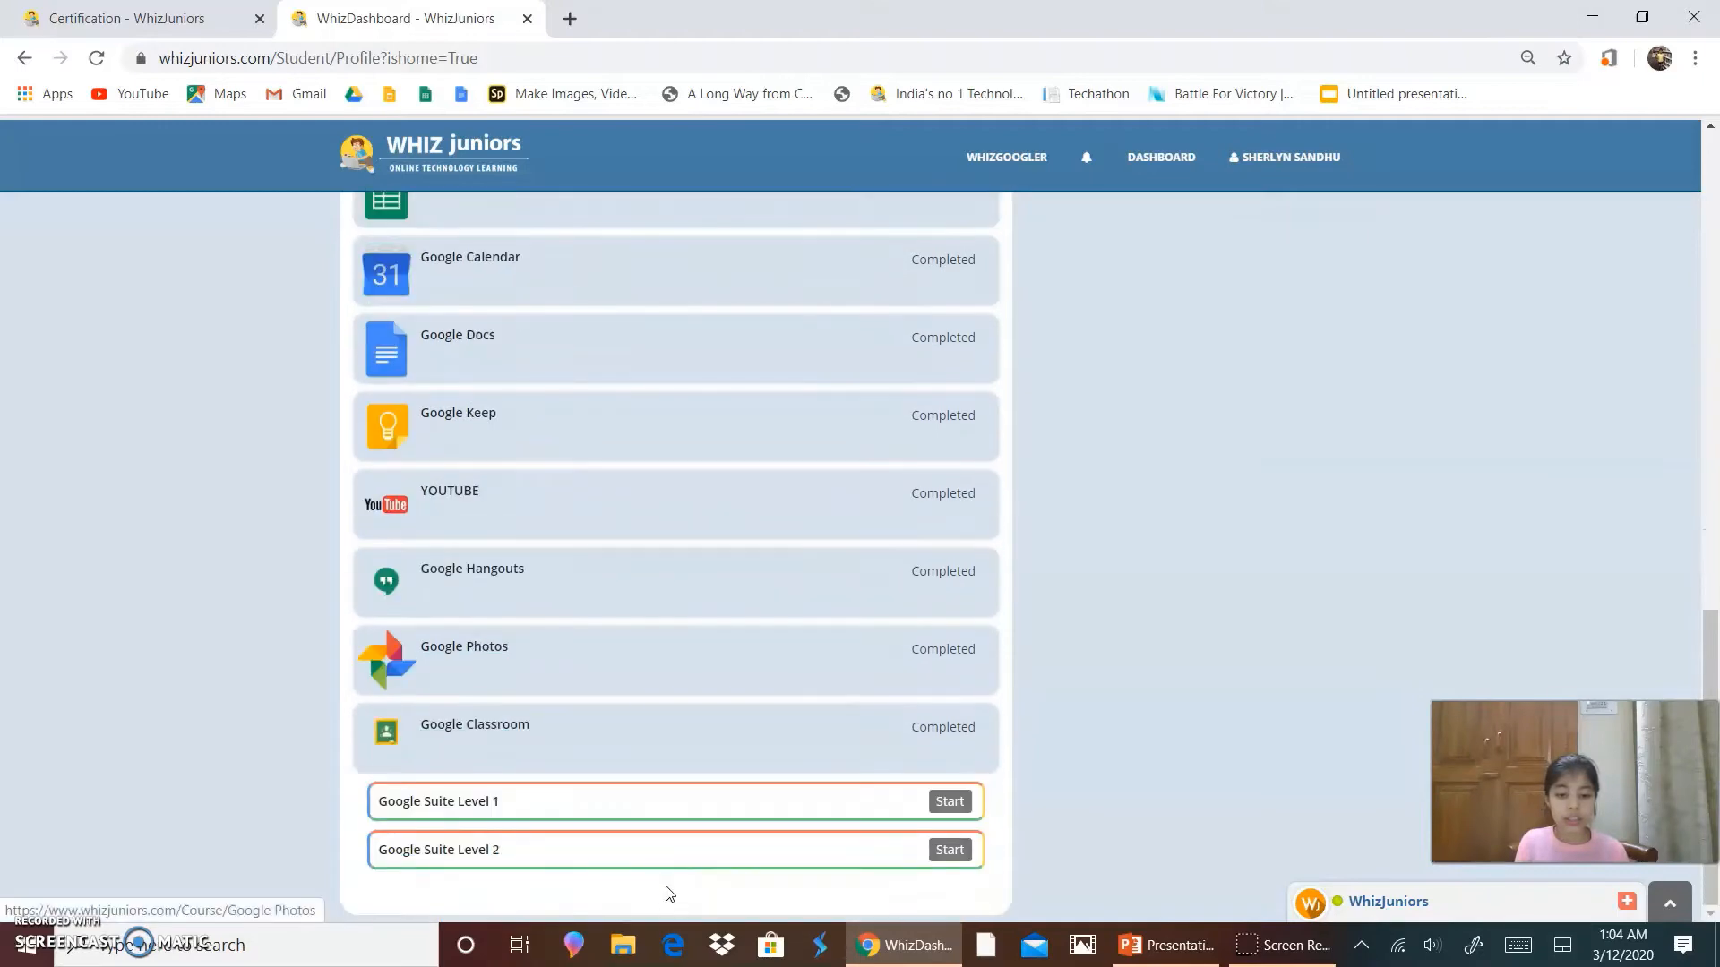
pyautogui.scroll(10, 691, 433)
pyautogui.scroll(3, 690, 433)
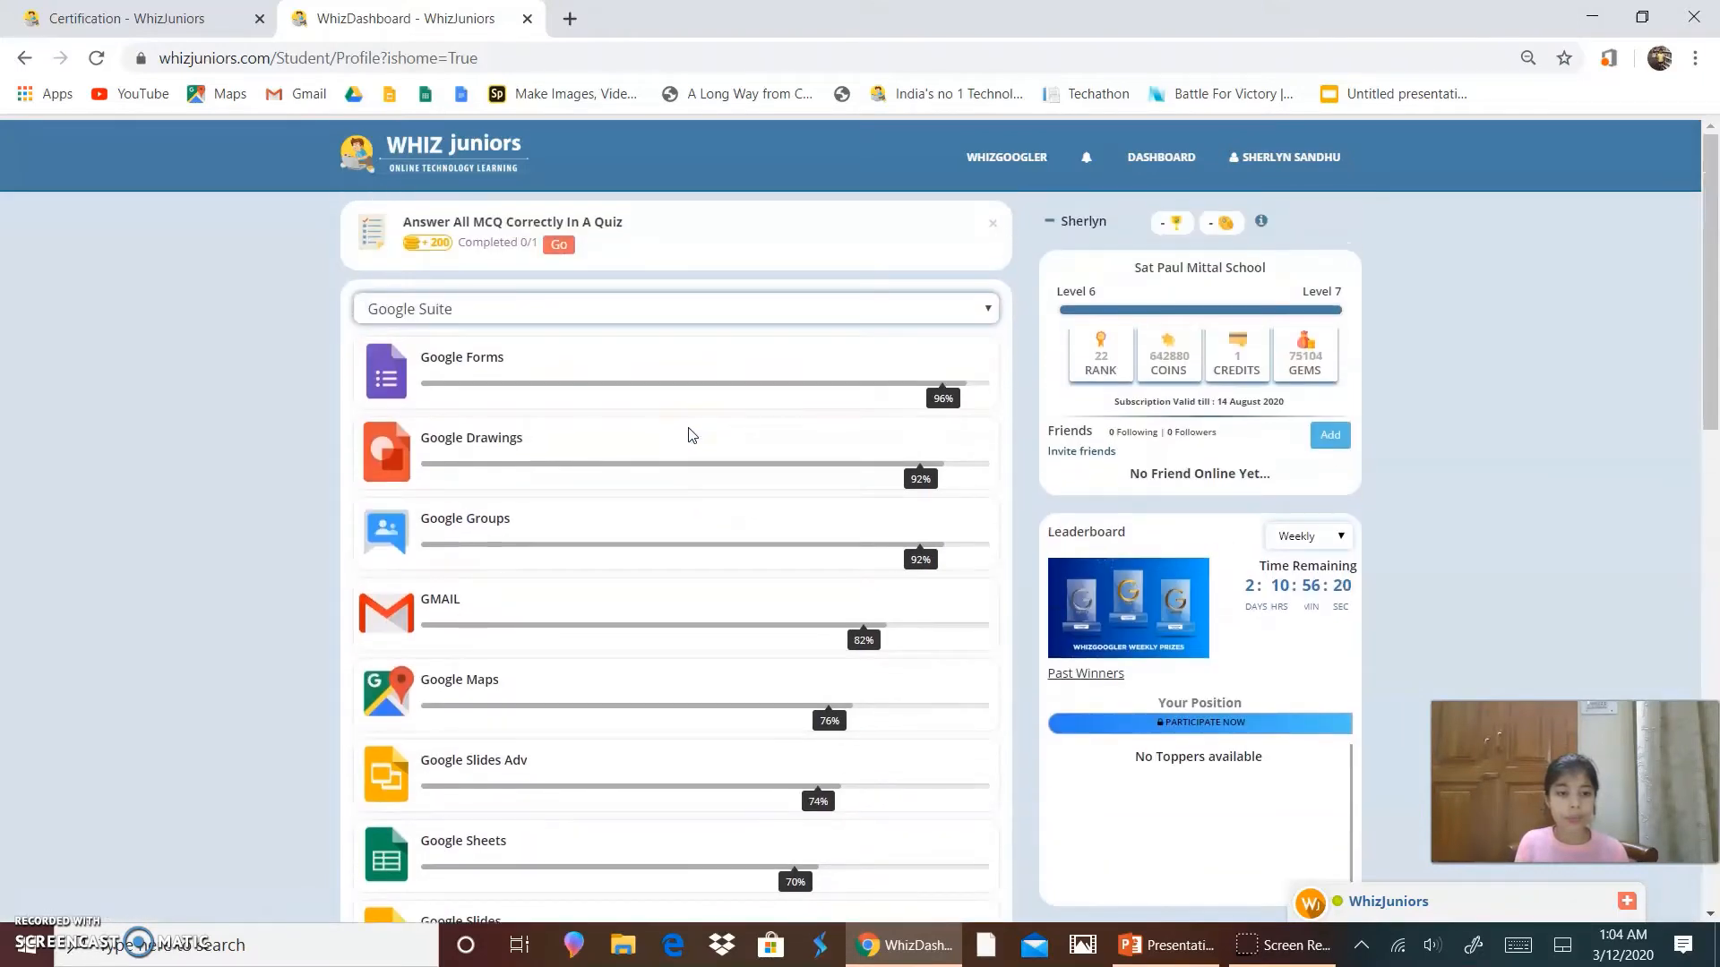
pyautogui.scroll(-2, 688, 435)
# Enter the GMAIL course, peek at the quiz stage, and settle on the Learn stage with lesson videos
pyautogui.click(439, 407)
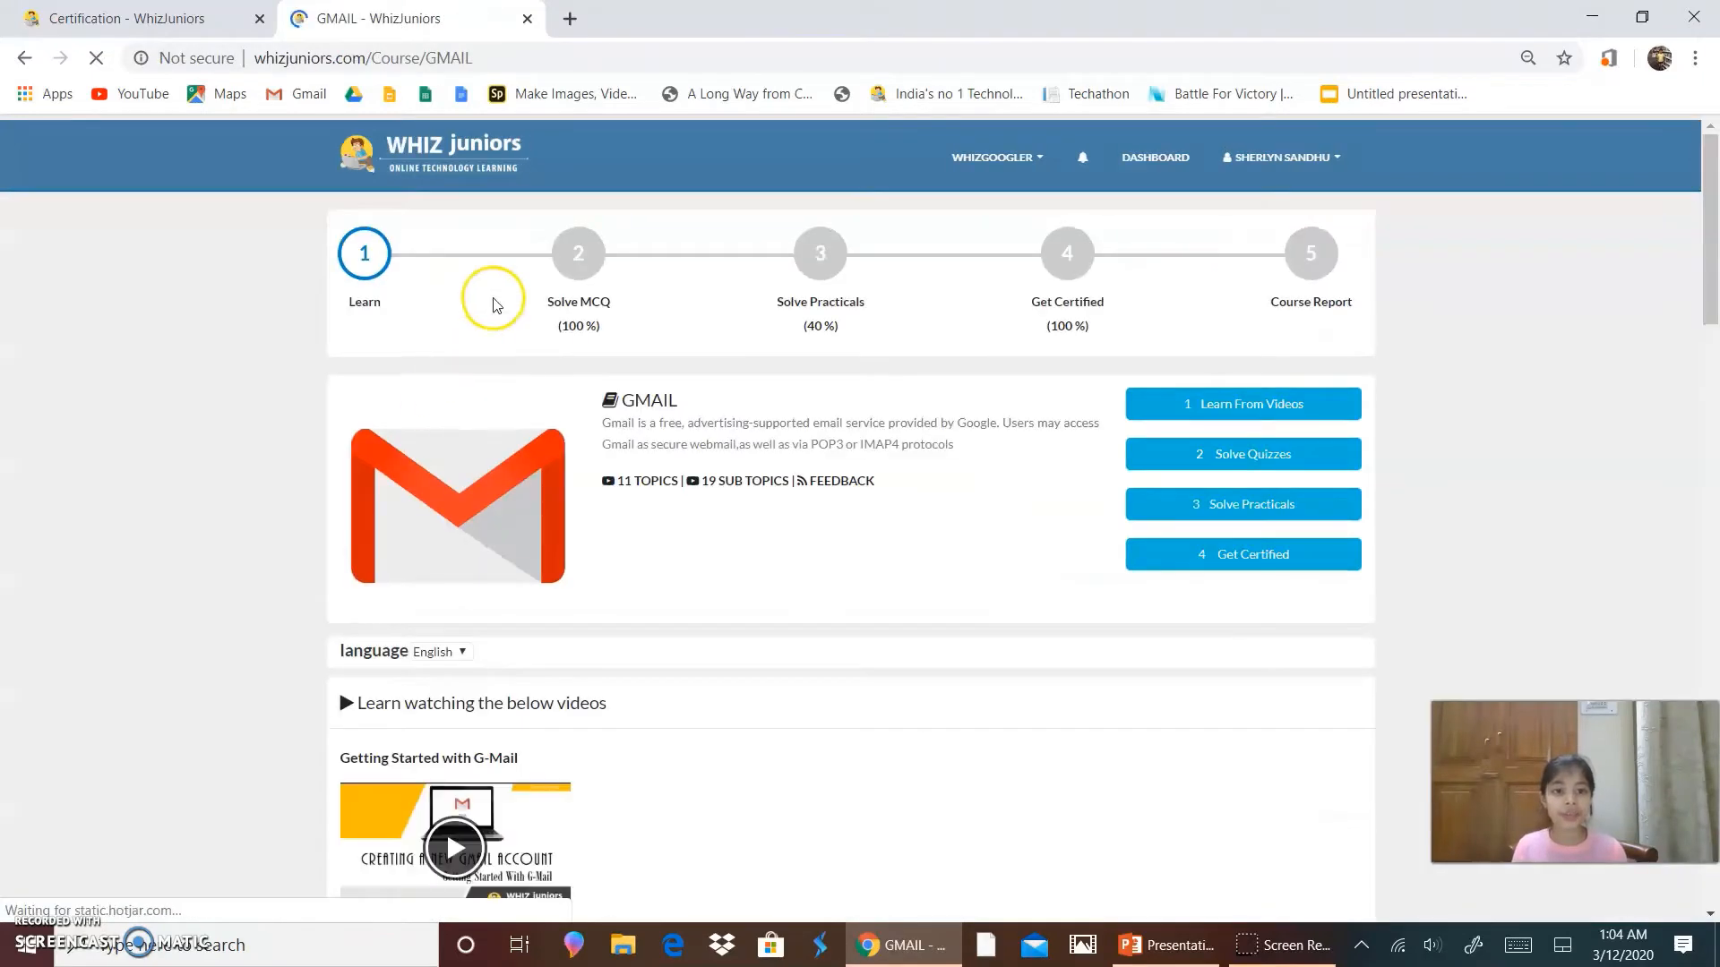
pyautogui.click(578, 254)
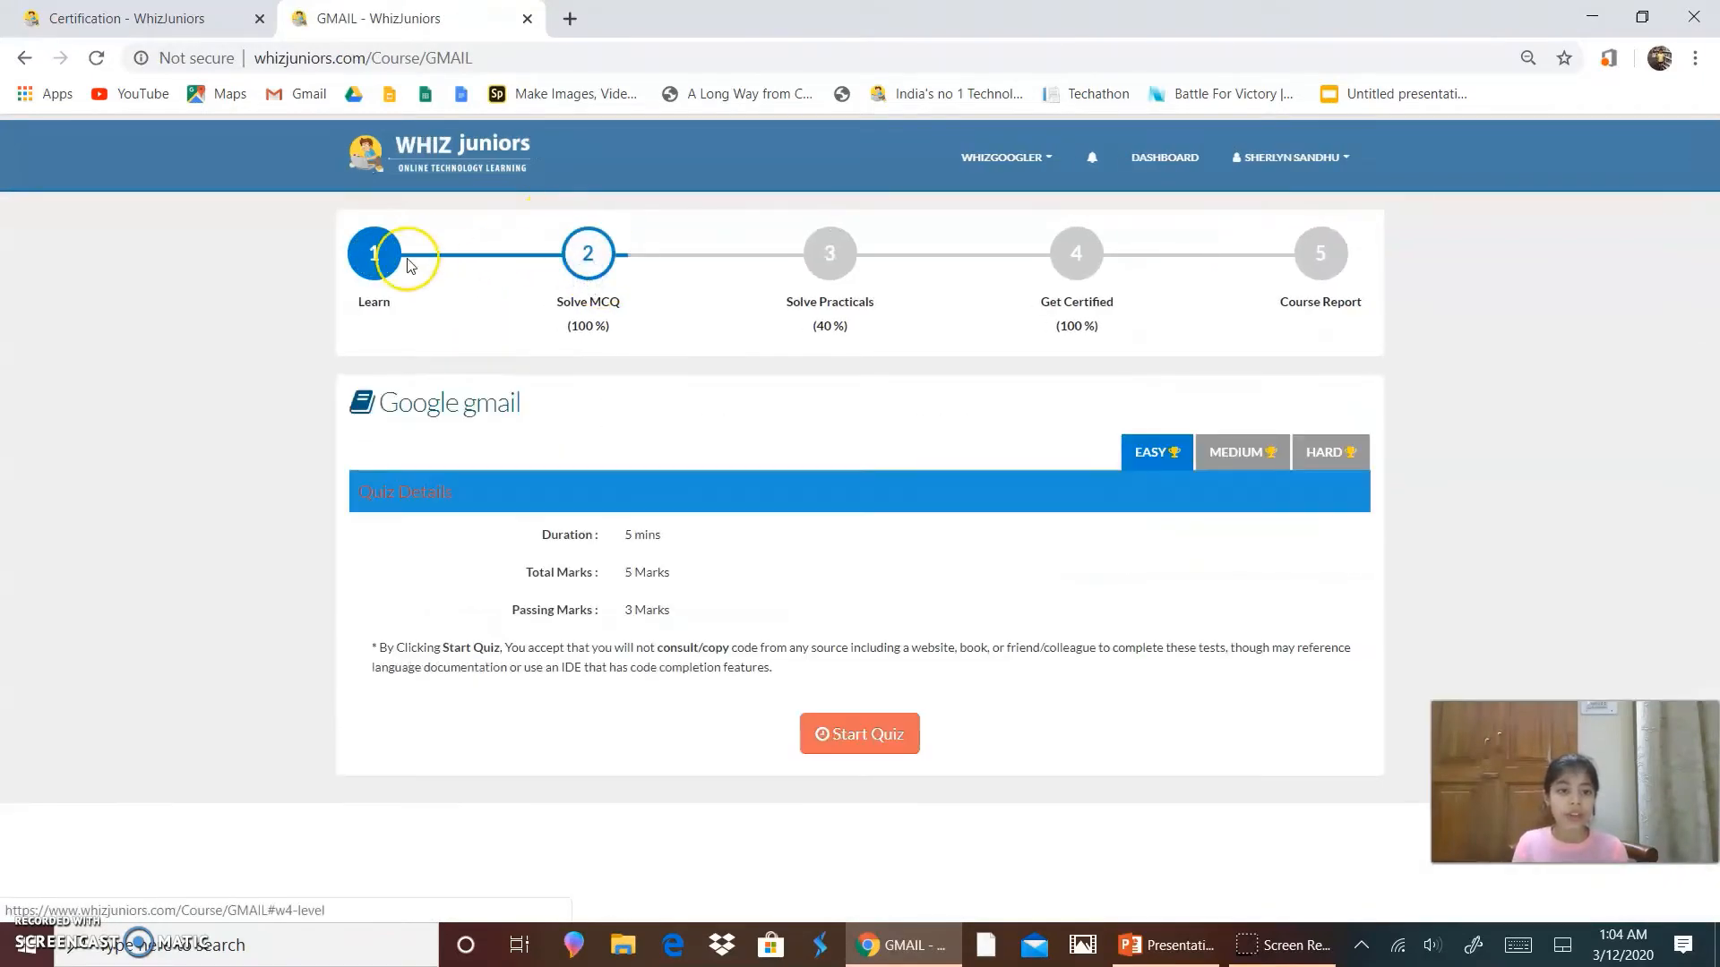
pyautogui.click(374, 256)
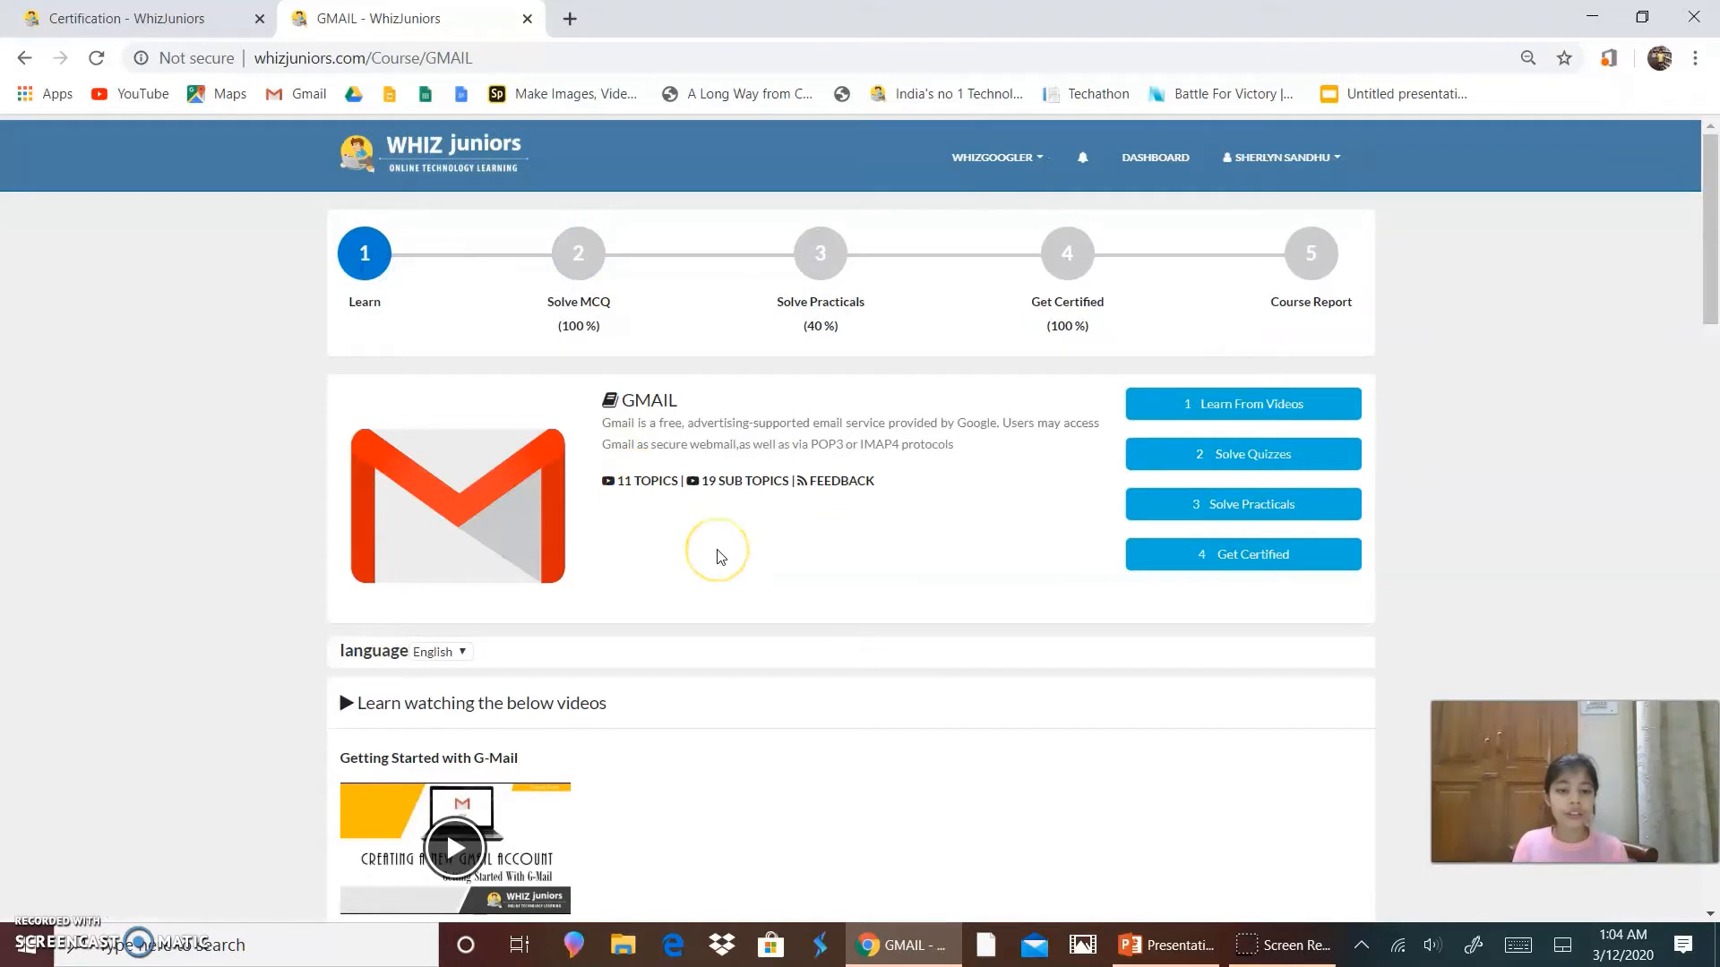
pyautogui.scroll(-3, 716, 555)
pyautogui.scroll(1, 717, 555)
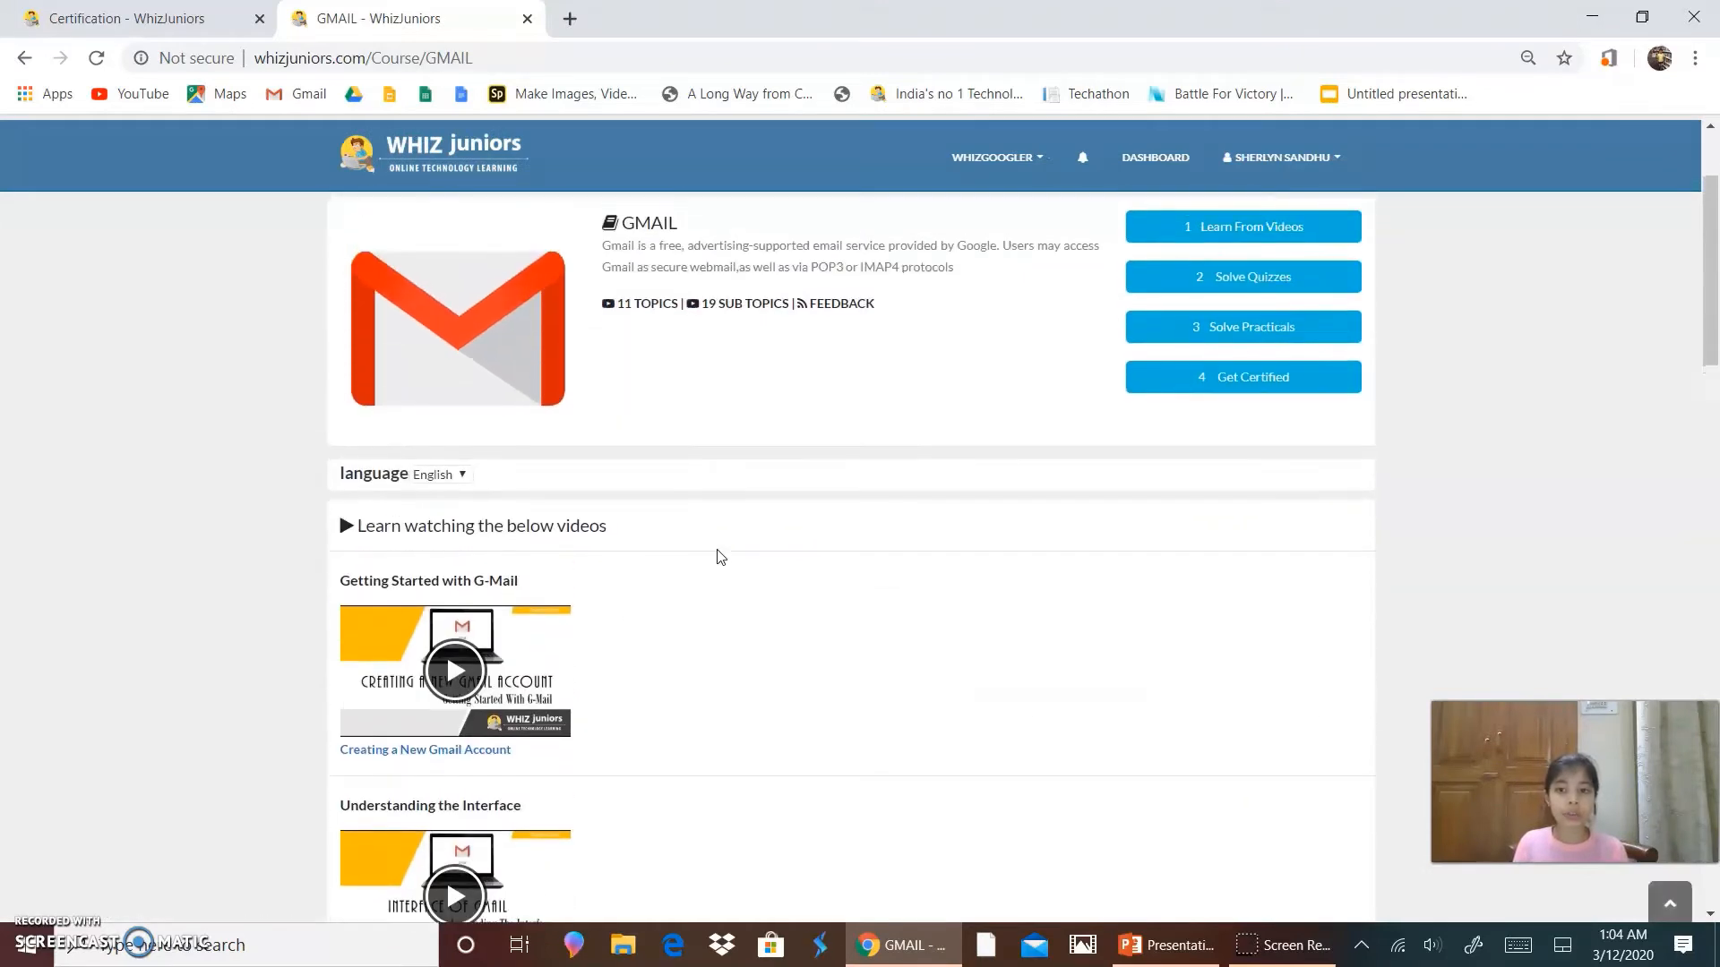
pyautogui.scroll(-3, 716, 556)
pyautogui.scroll(-3, 716, 556)
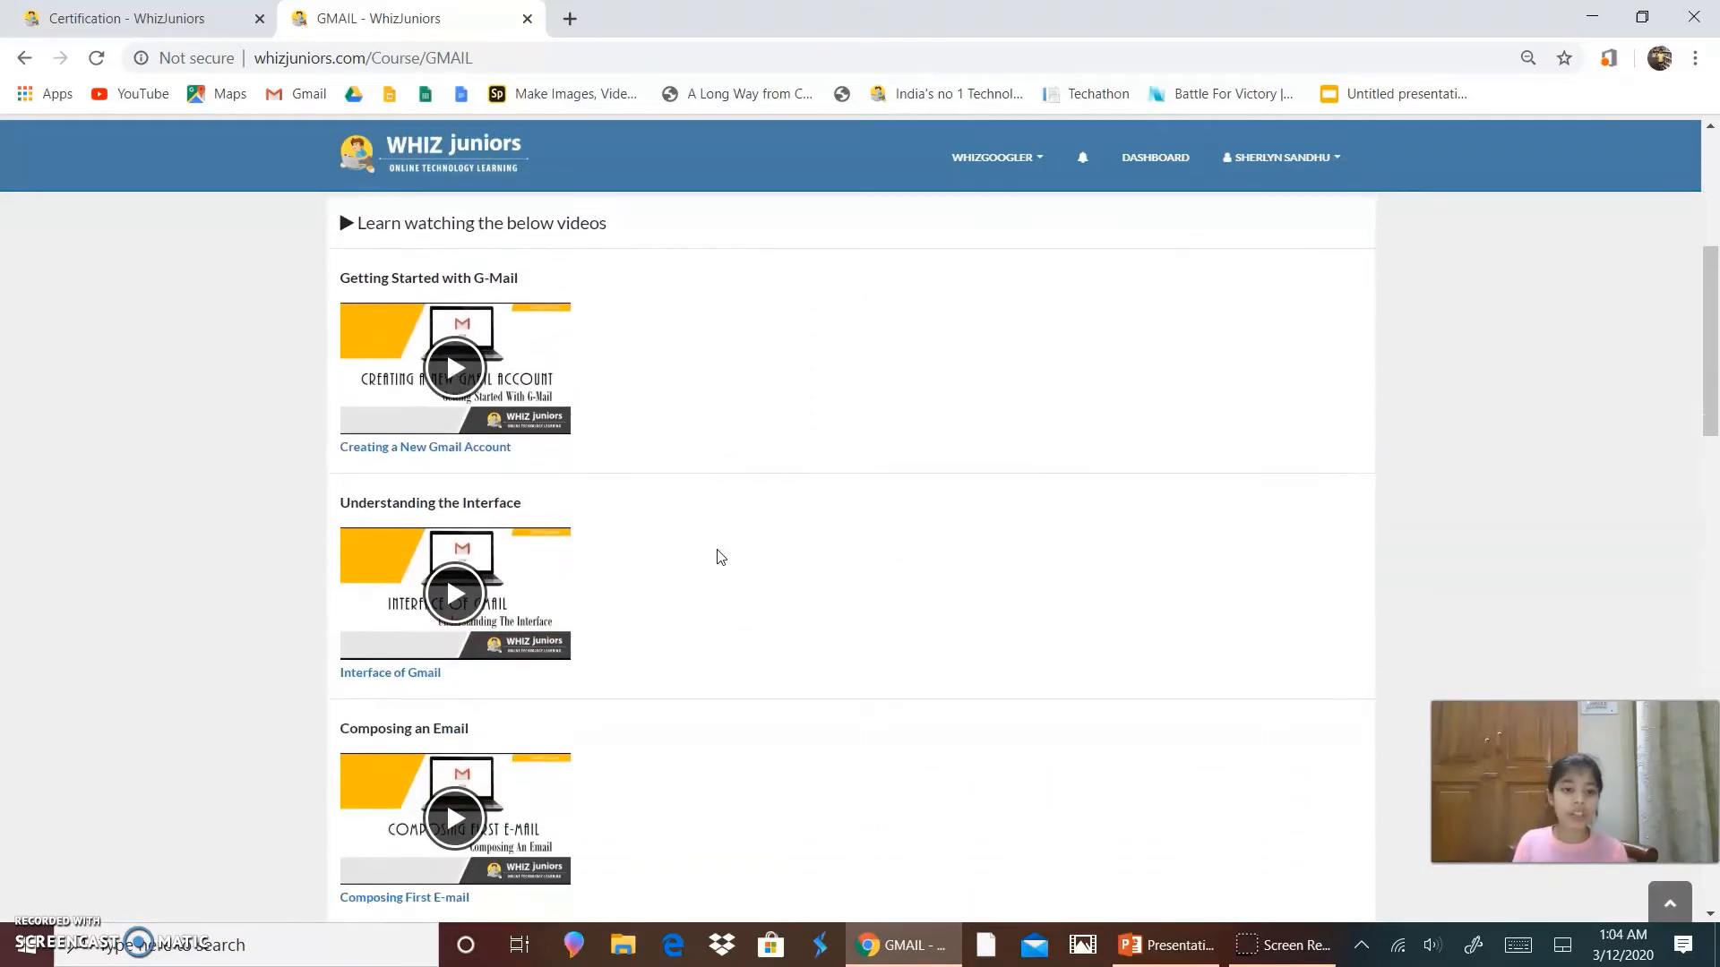
pyautogui.scroll(-2, 716, 556)
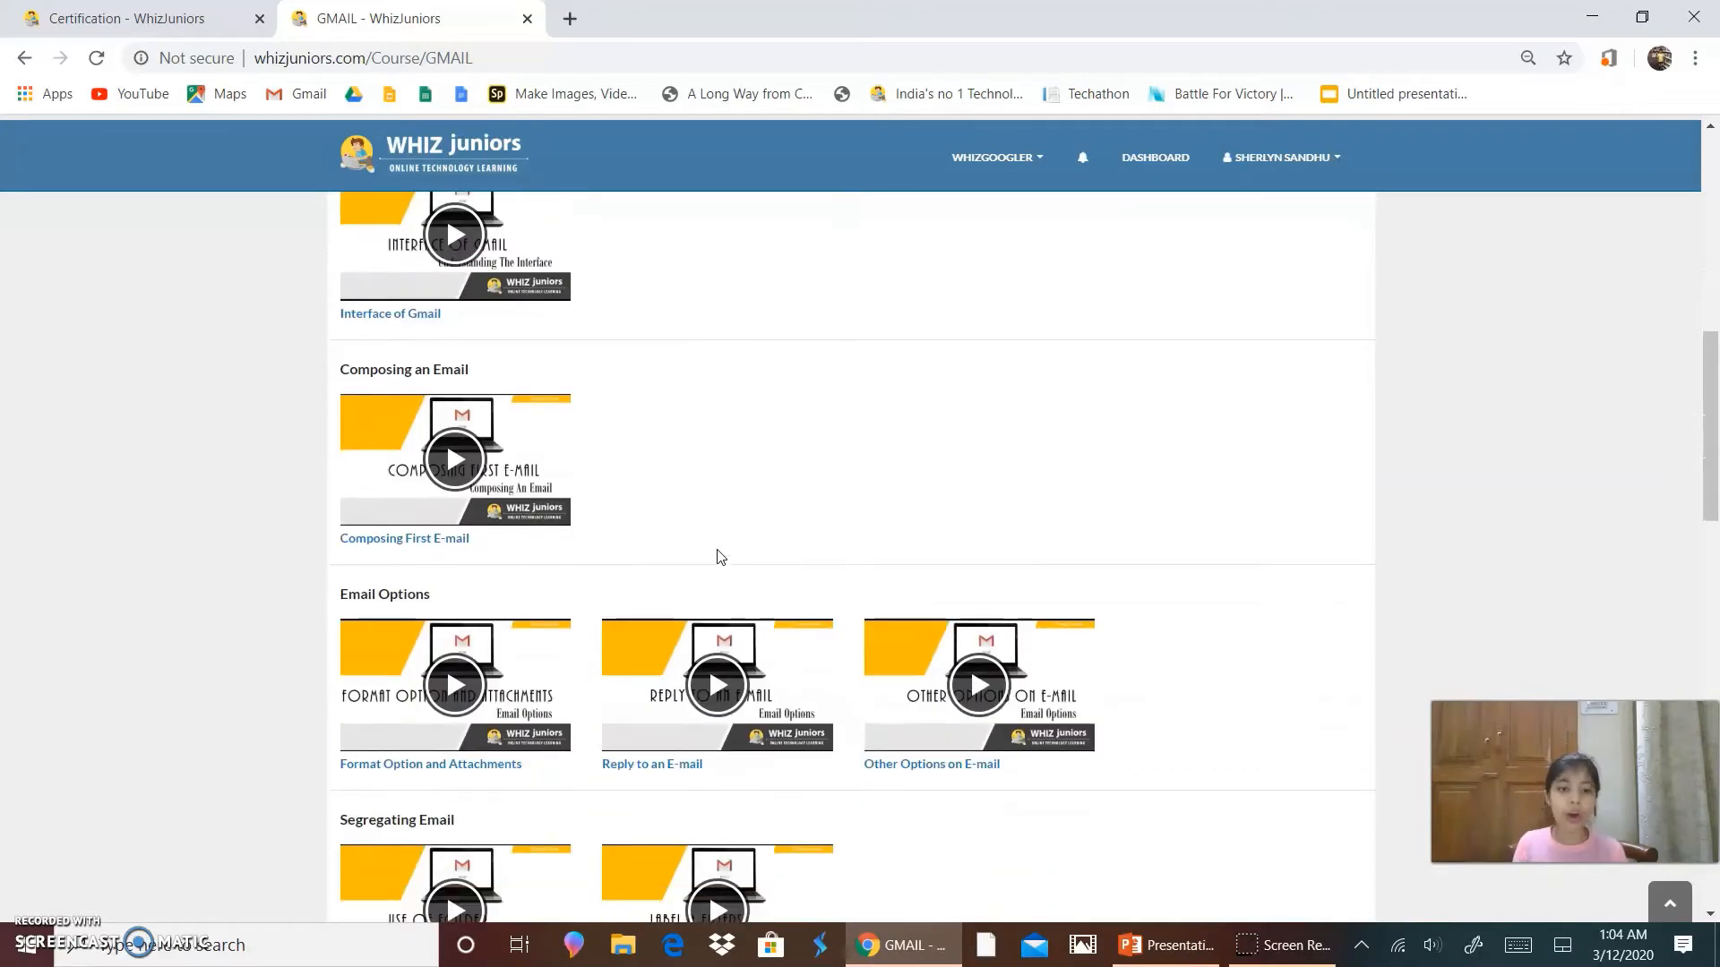
pyautogui.scroll(-2, 715, 556)
pyautogui.scroll(-2, 717, 556)
pyautogui.scroll(-2, 716, 556)
pyautogui.scroll(-2, 715, 557)
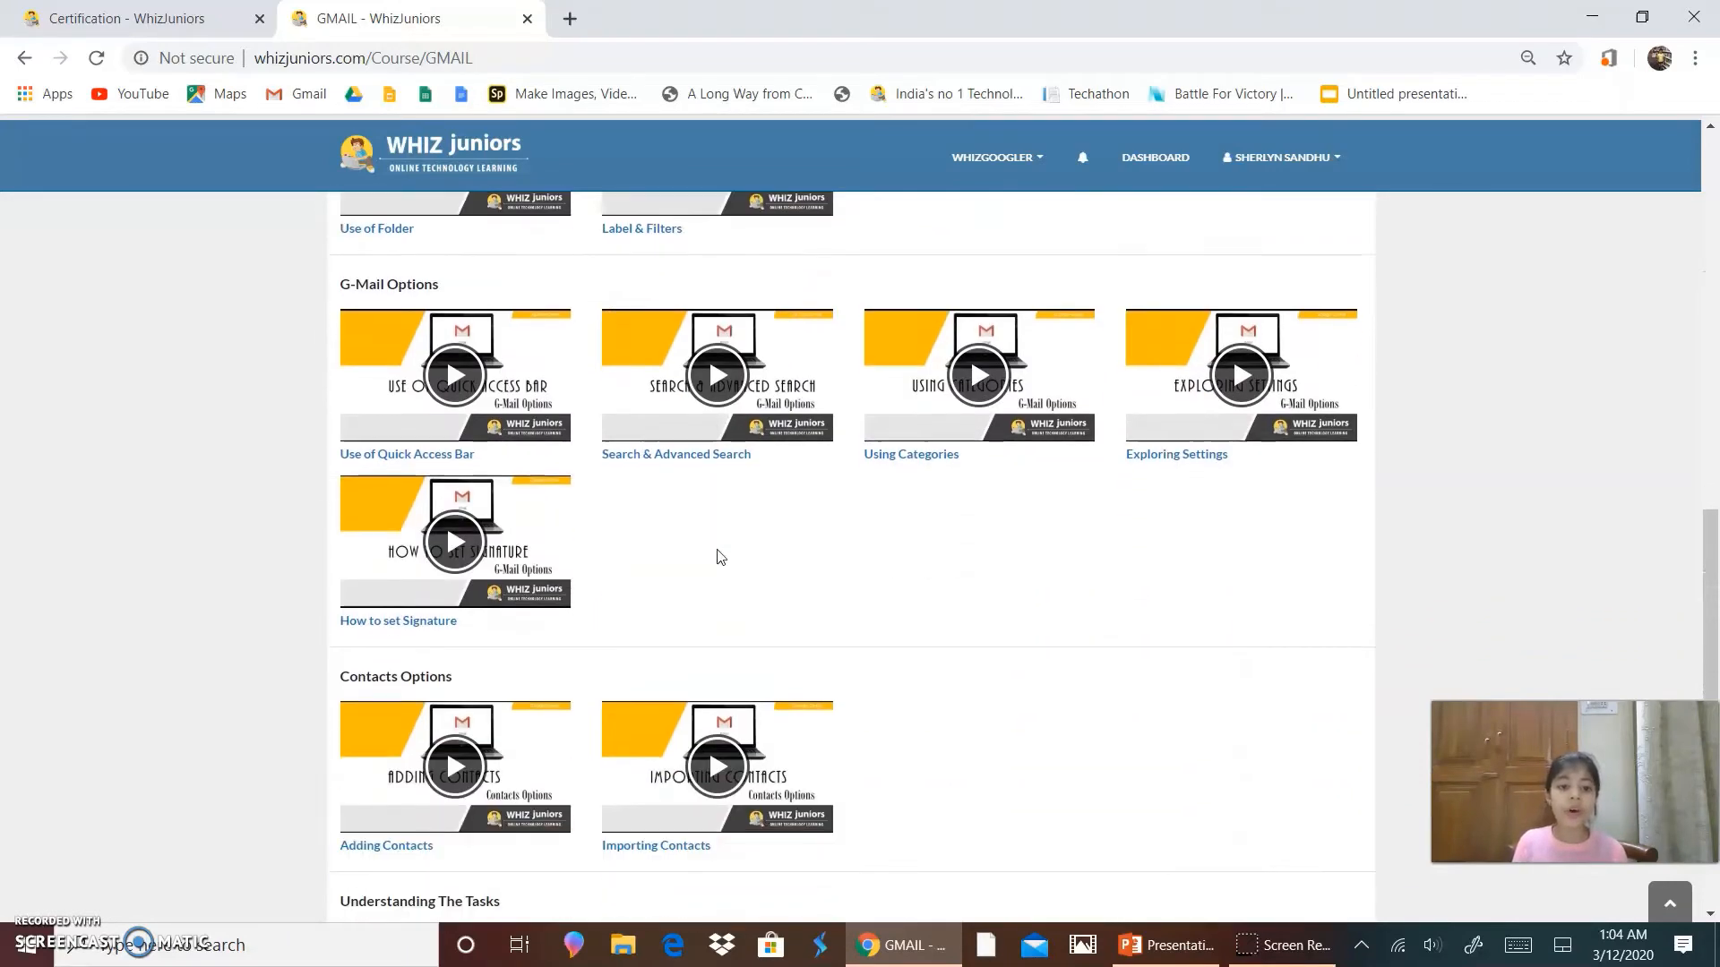
pyautogui.scroll(5, 716, 556)
pyautogui.scroll(8, 716, 557)
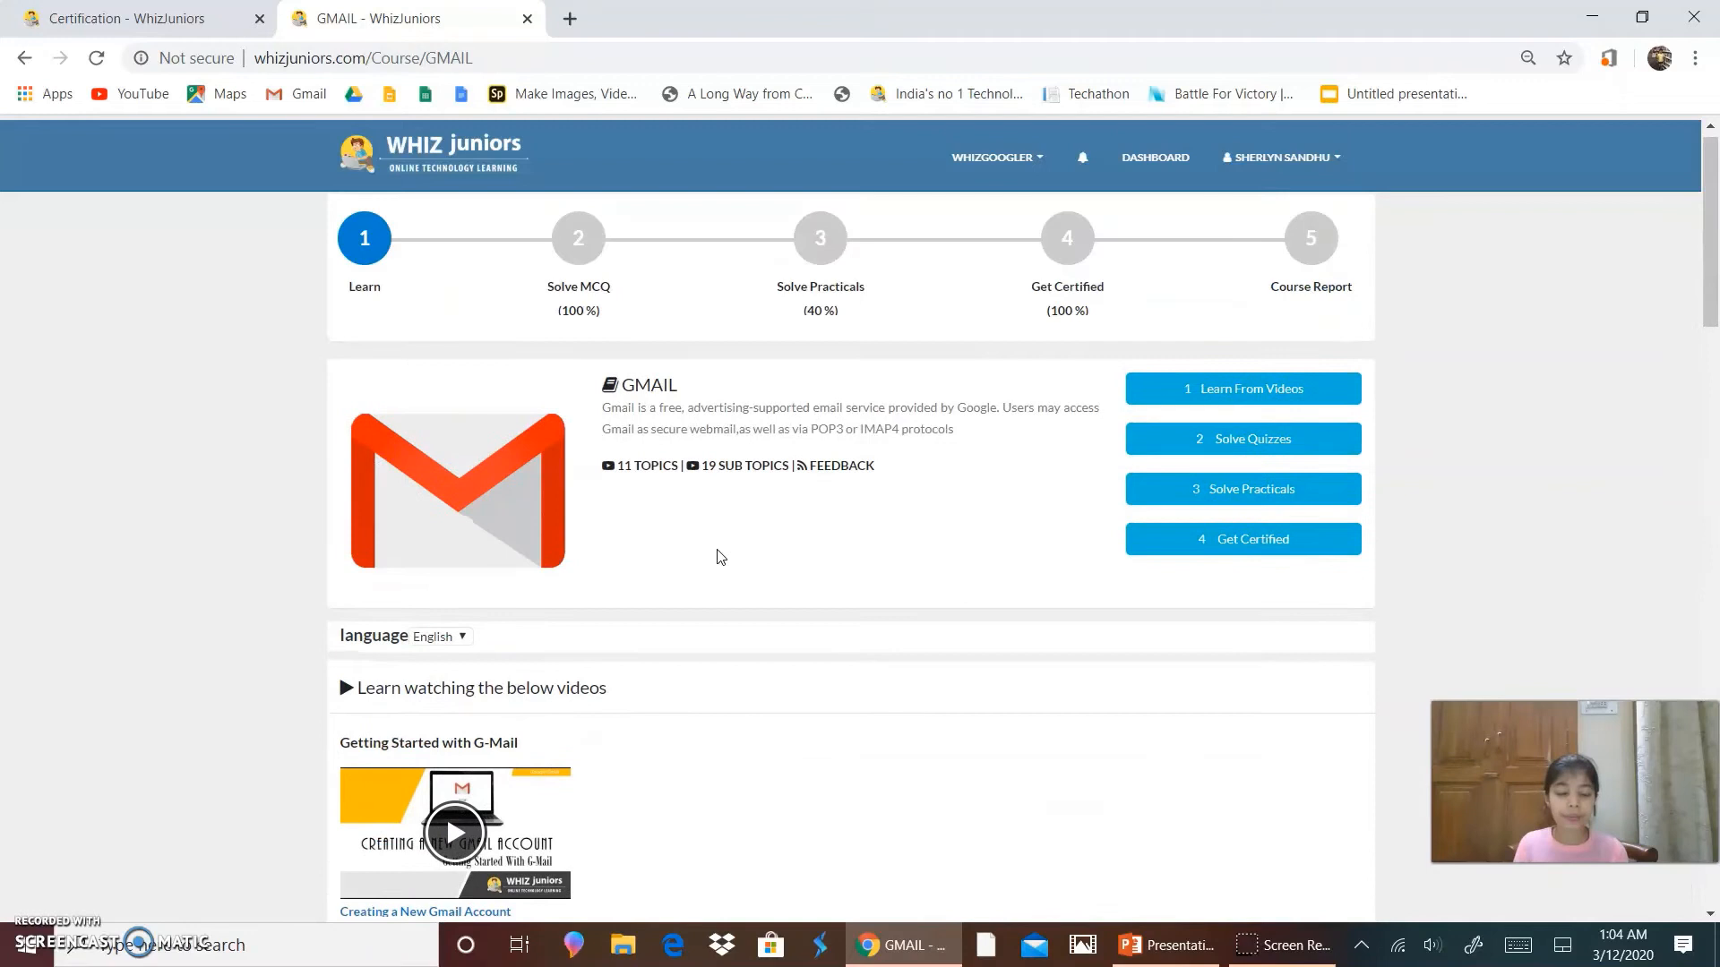
# Compare the Easy, Medium and Hard Gmail quiz levels (5 minutes, 5 marks, pass at 3), ending on Hard
pyautogui.click(592, 276)
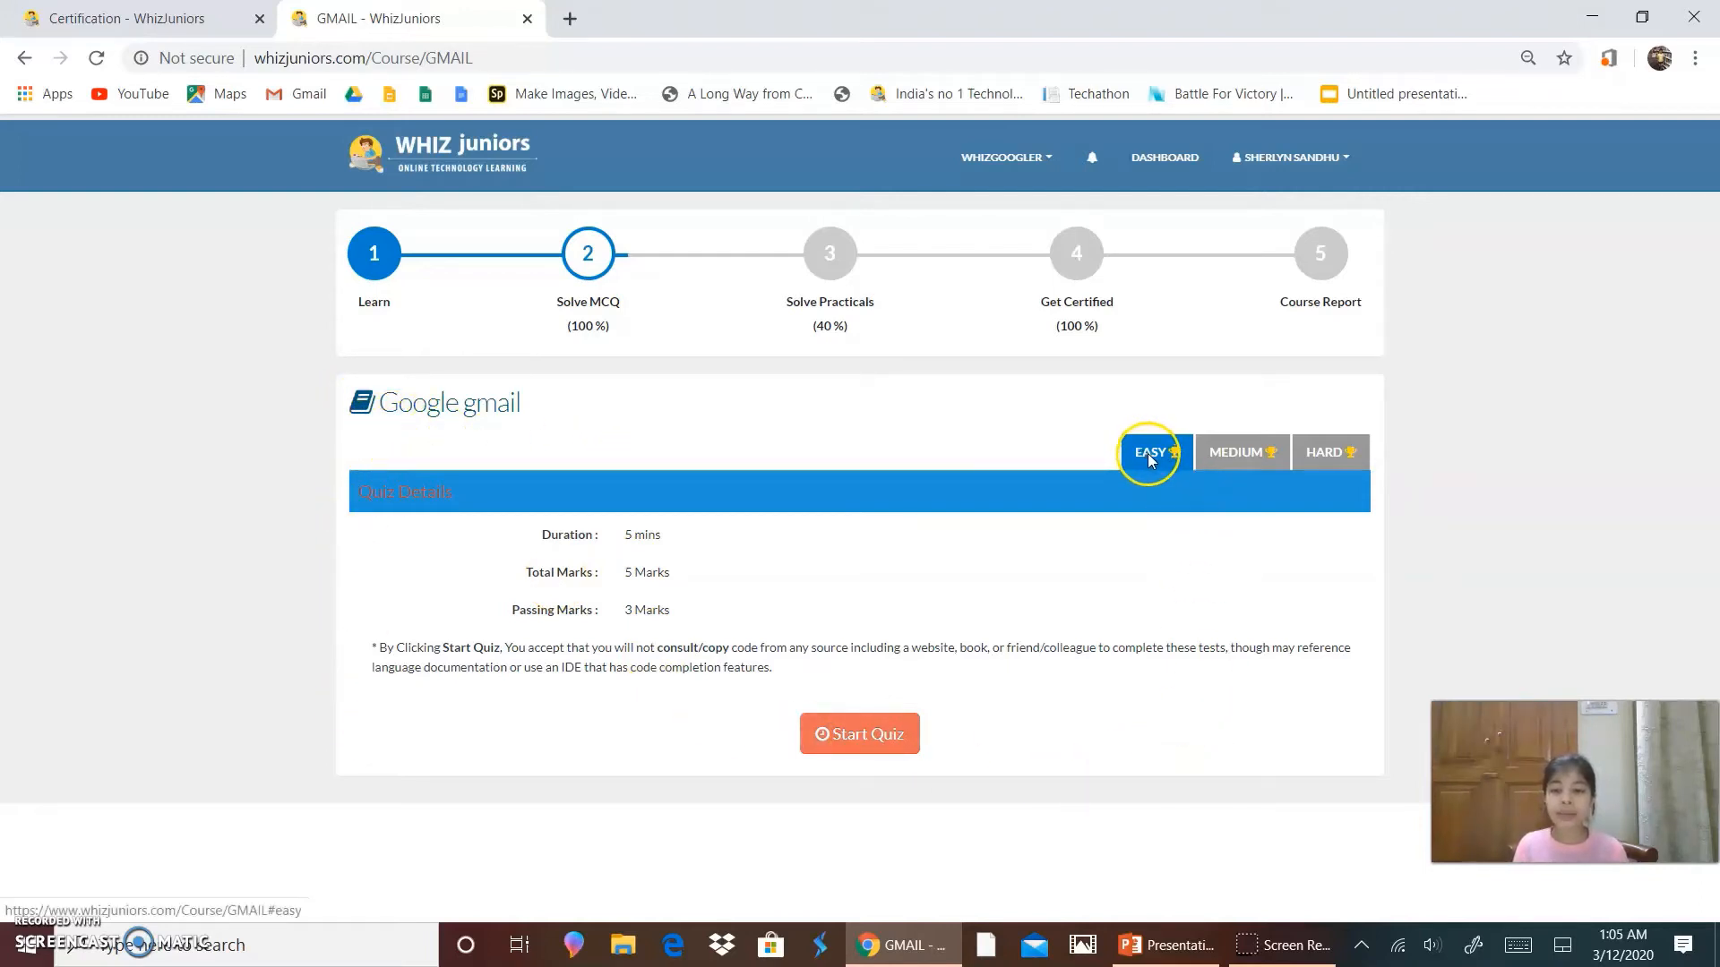
pyautogui.click(1249, 451)
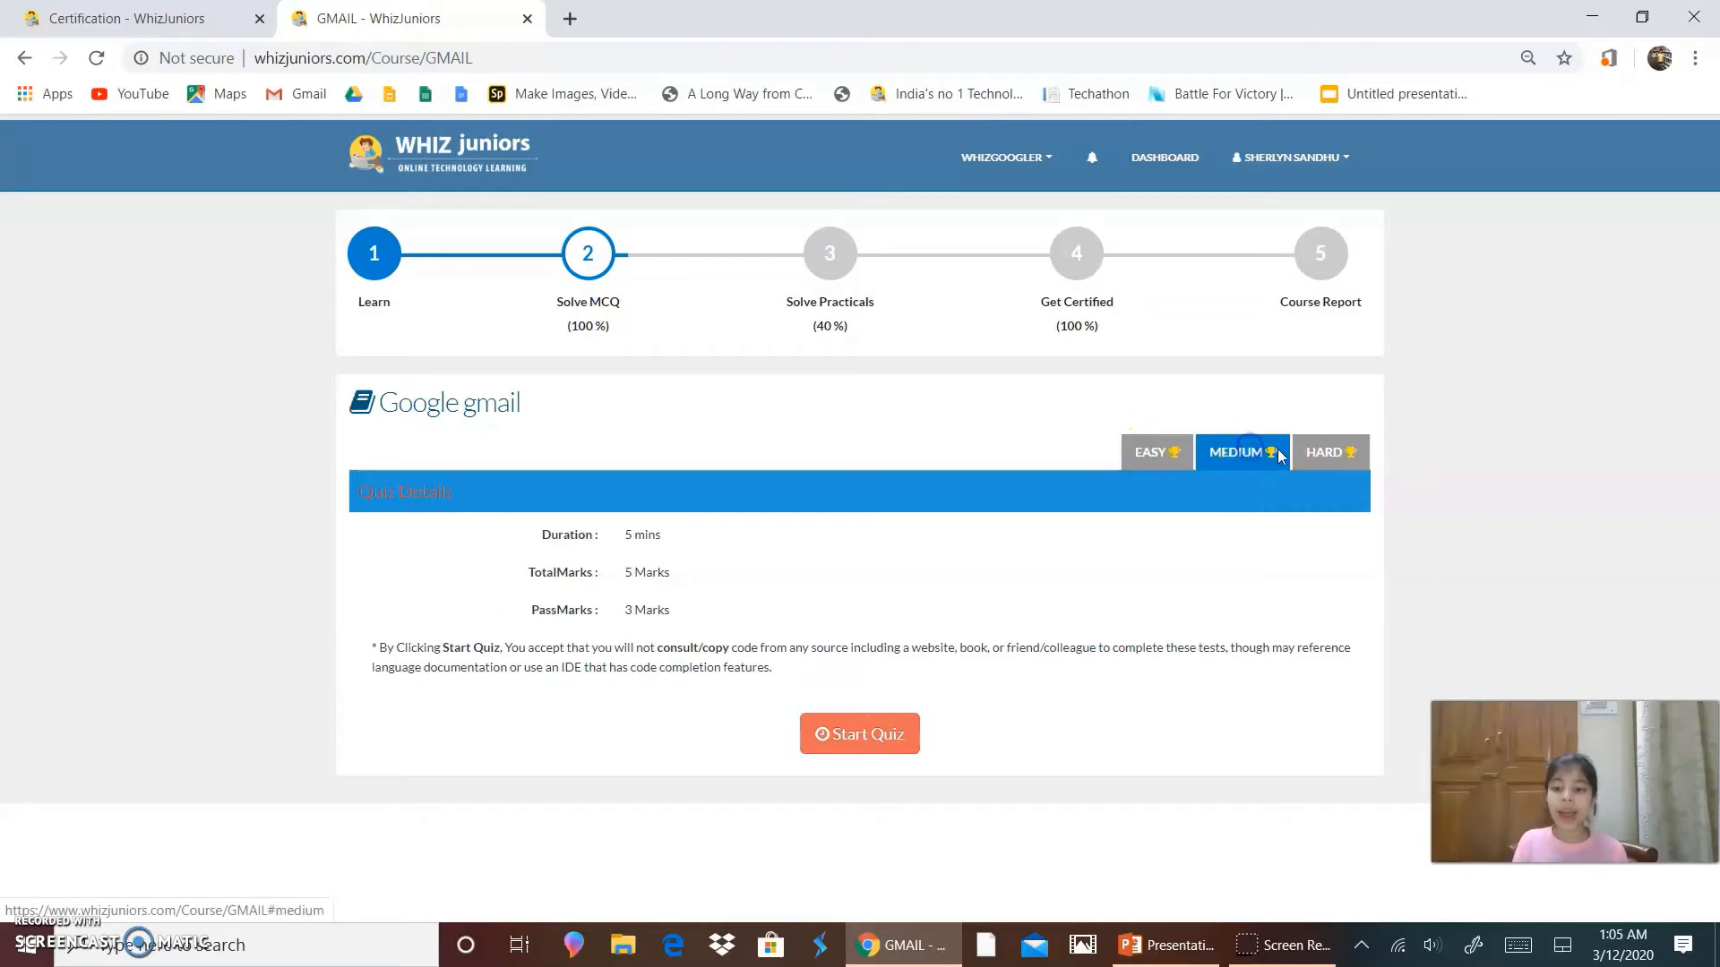
pyautogui.click(1298, 457)
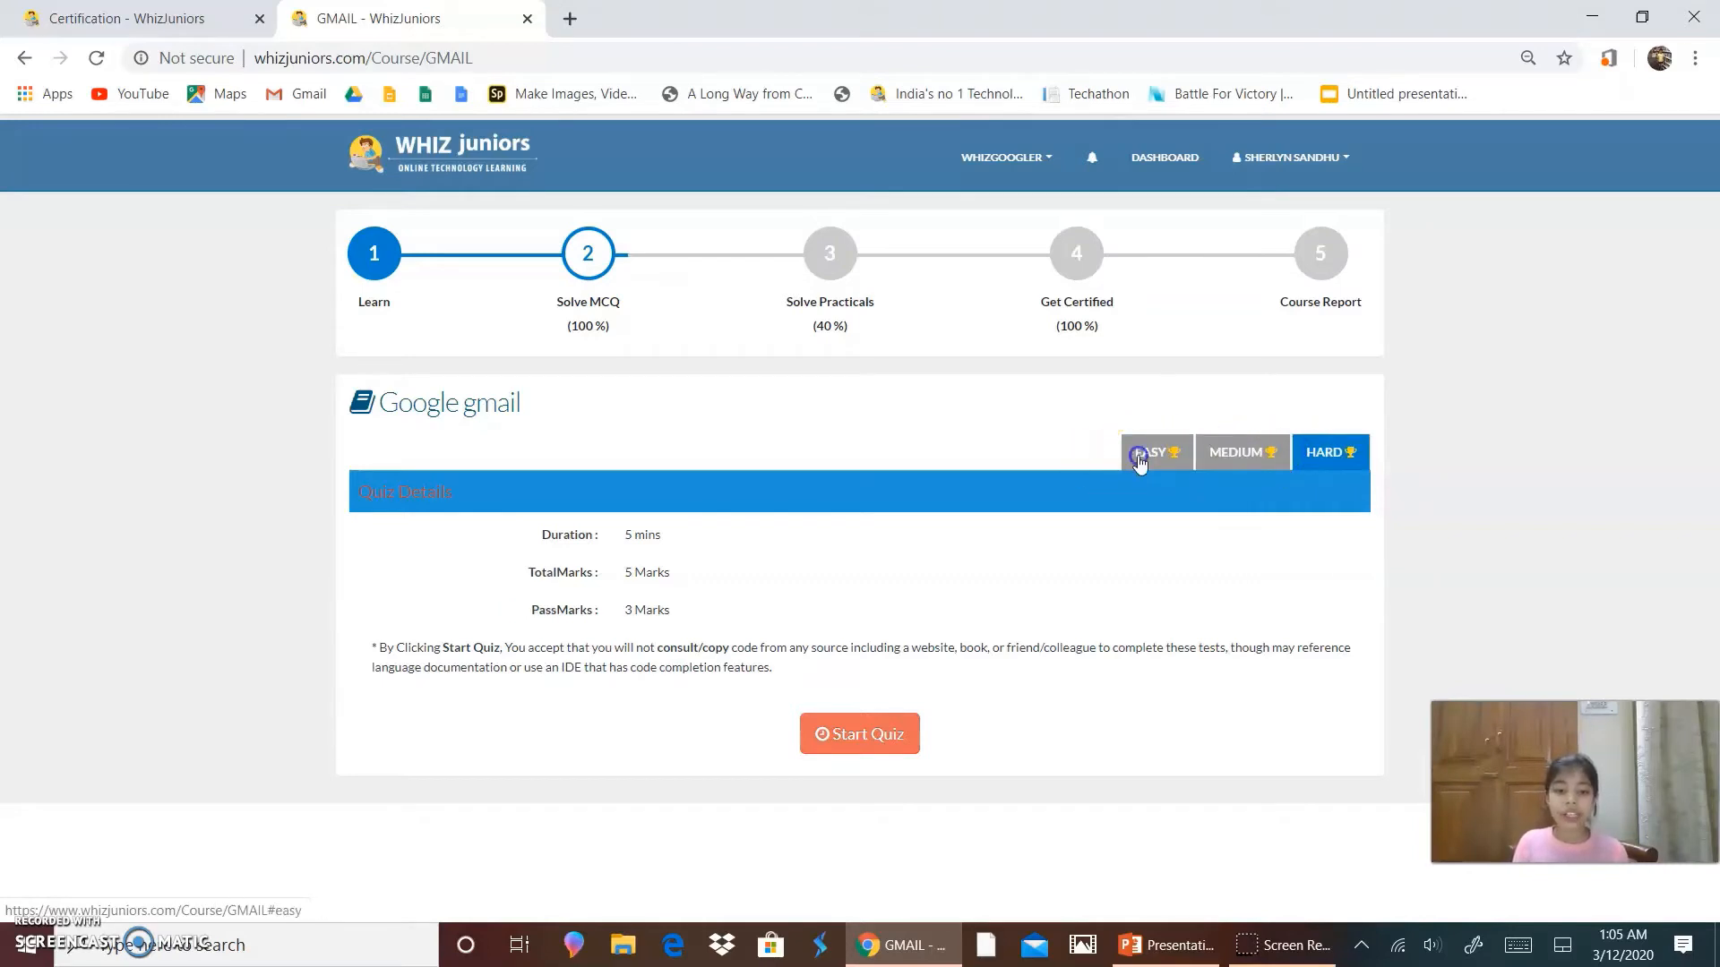
pyautogui.click(1139, 458)
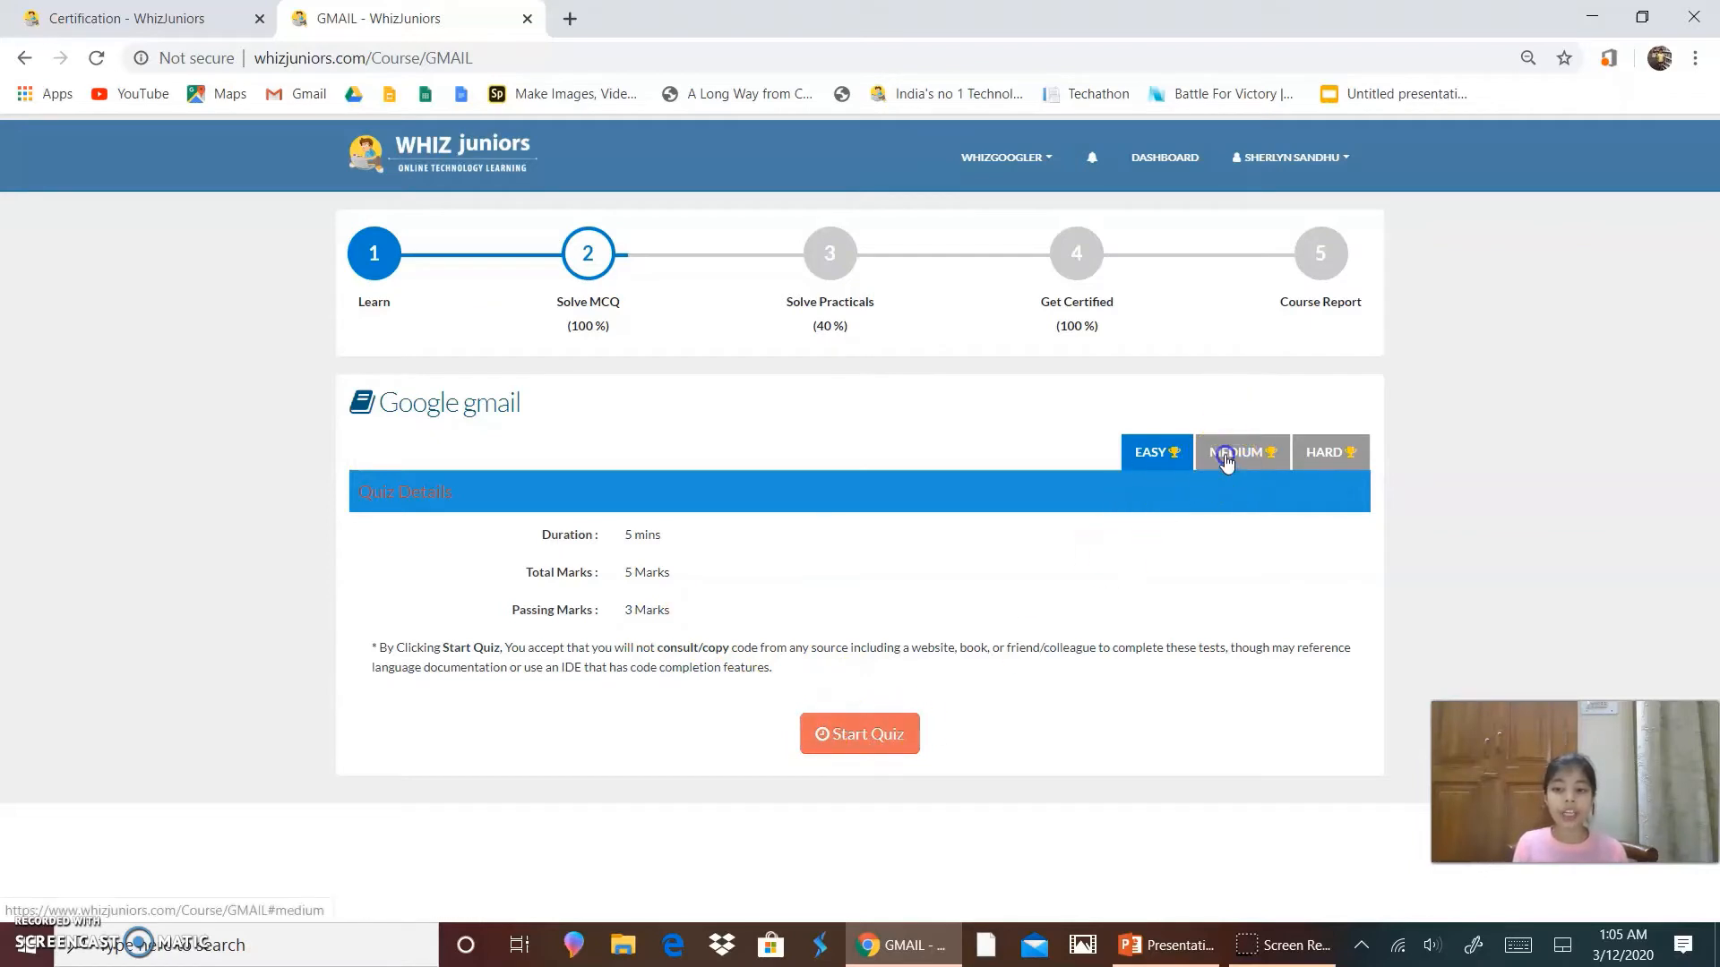
pyautogui.click(1225, 459)
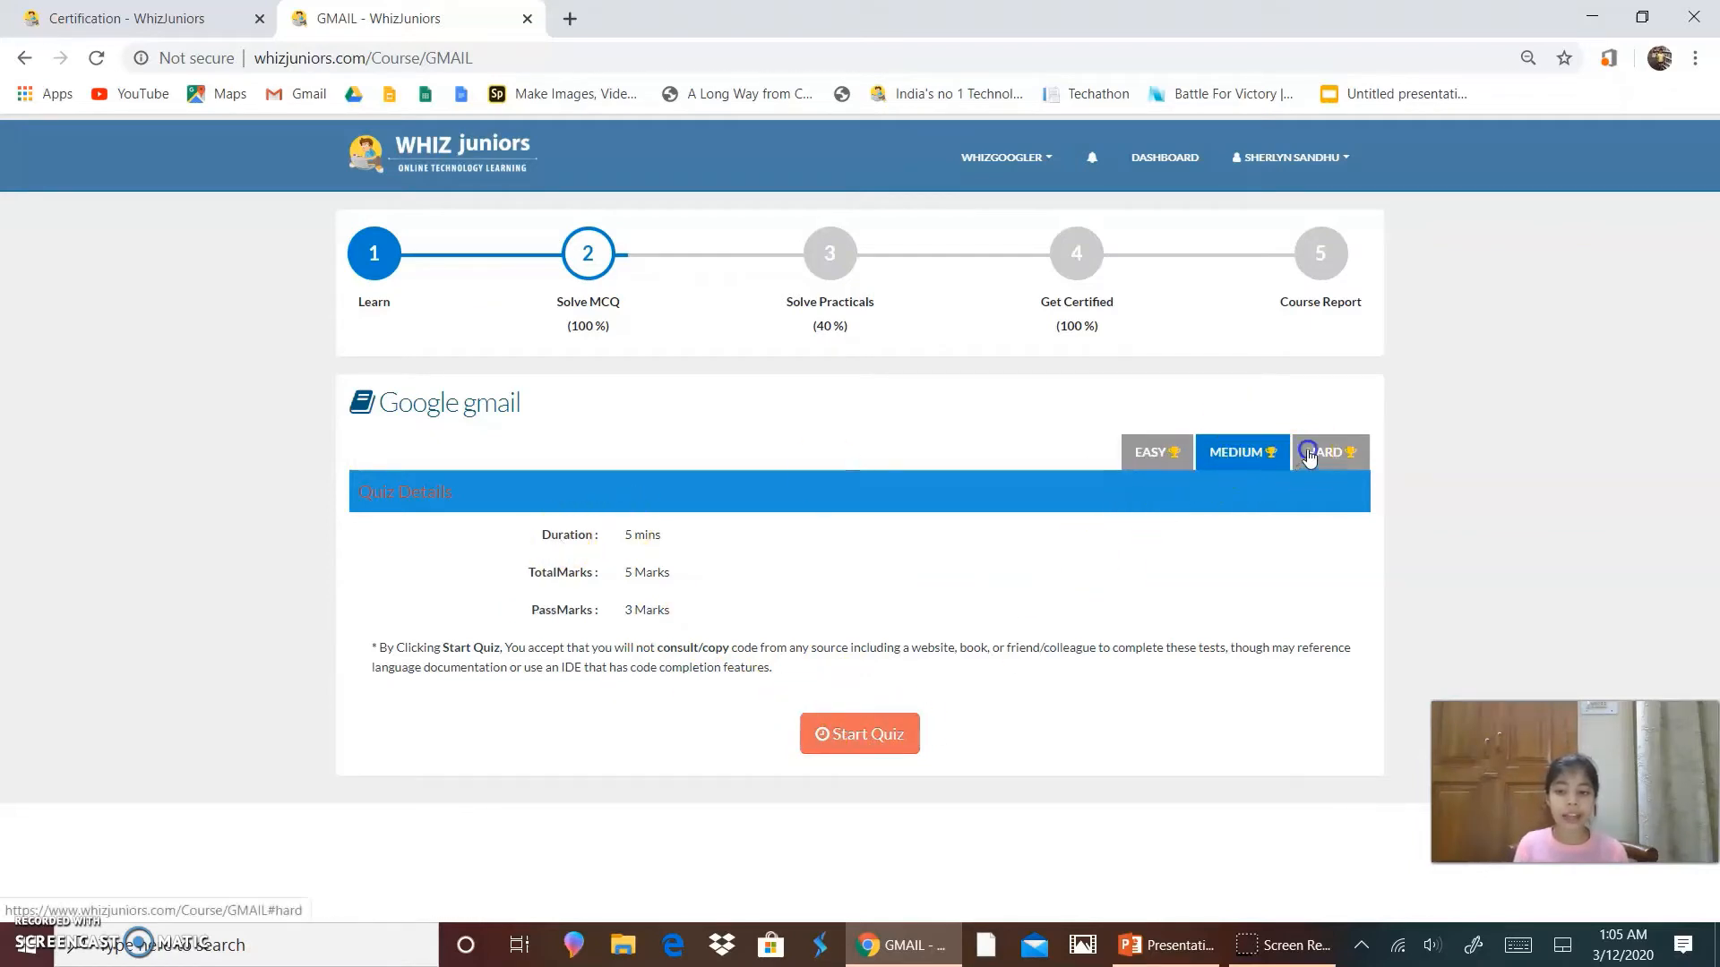
pyautogui.click(1309, 456)
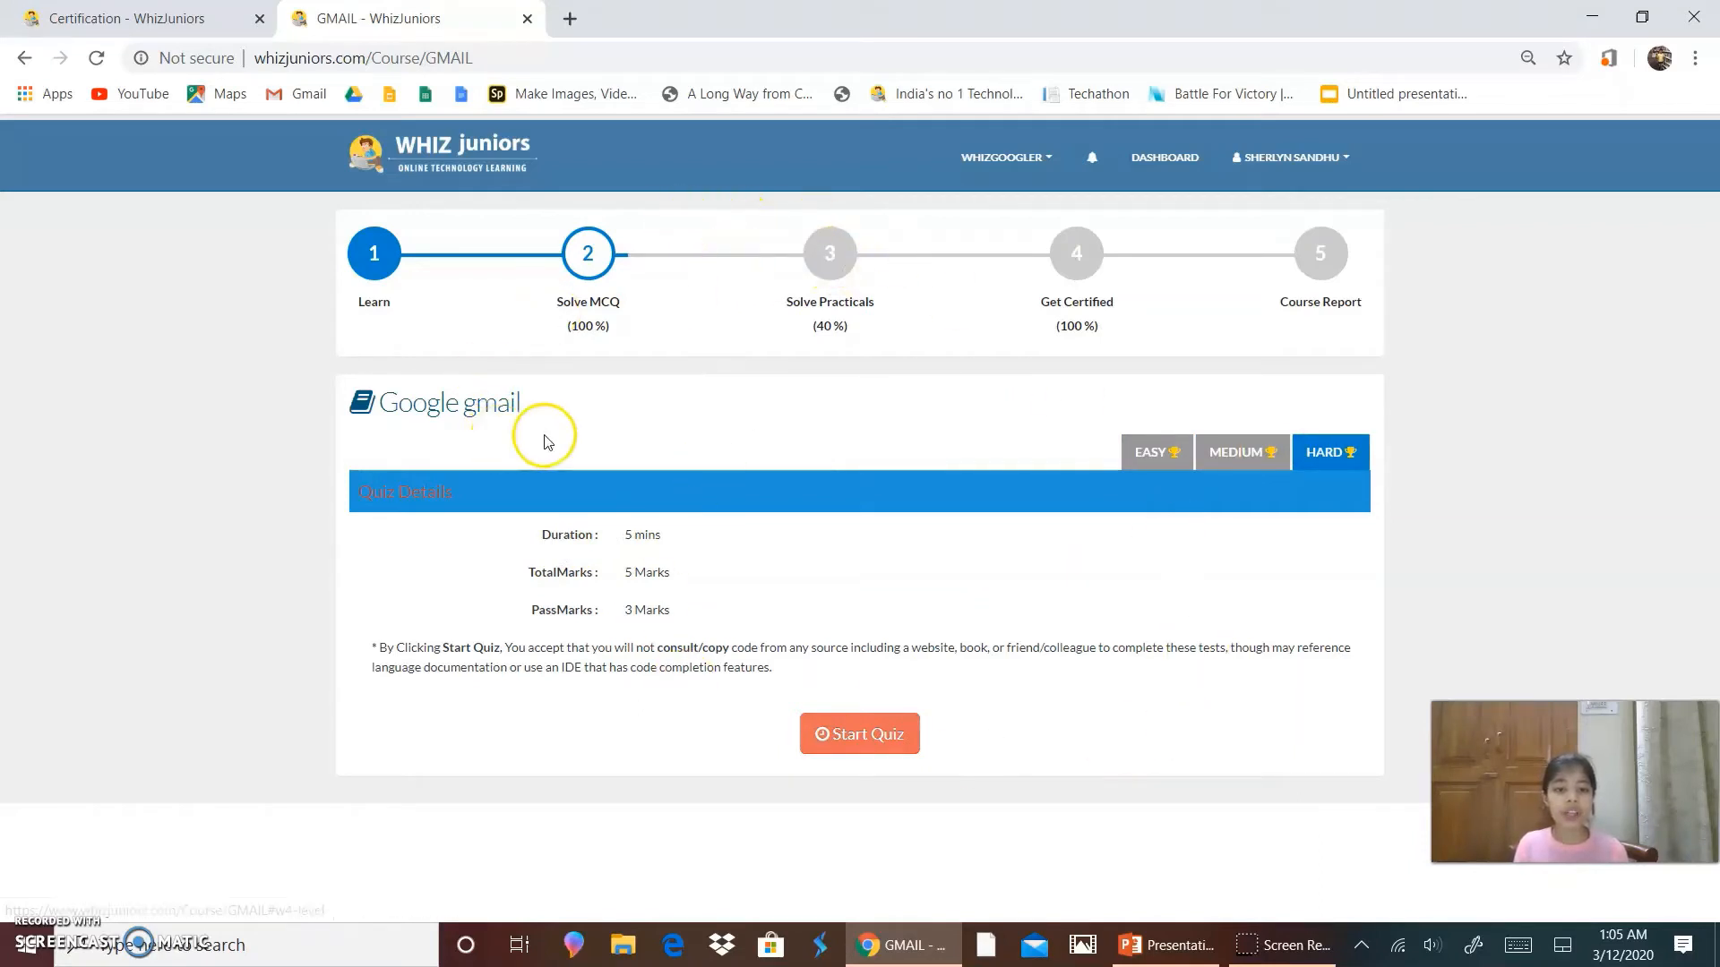
# View the GMAIL Practicals stage with approved and locked tasks at 40% progress
pyautogui.click(821, 249)
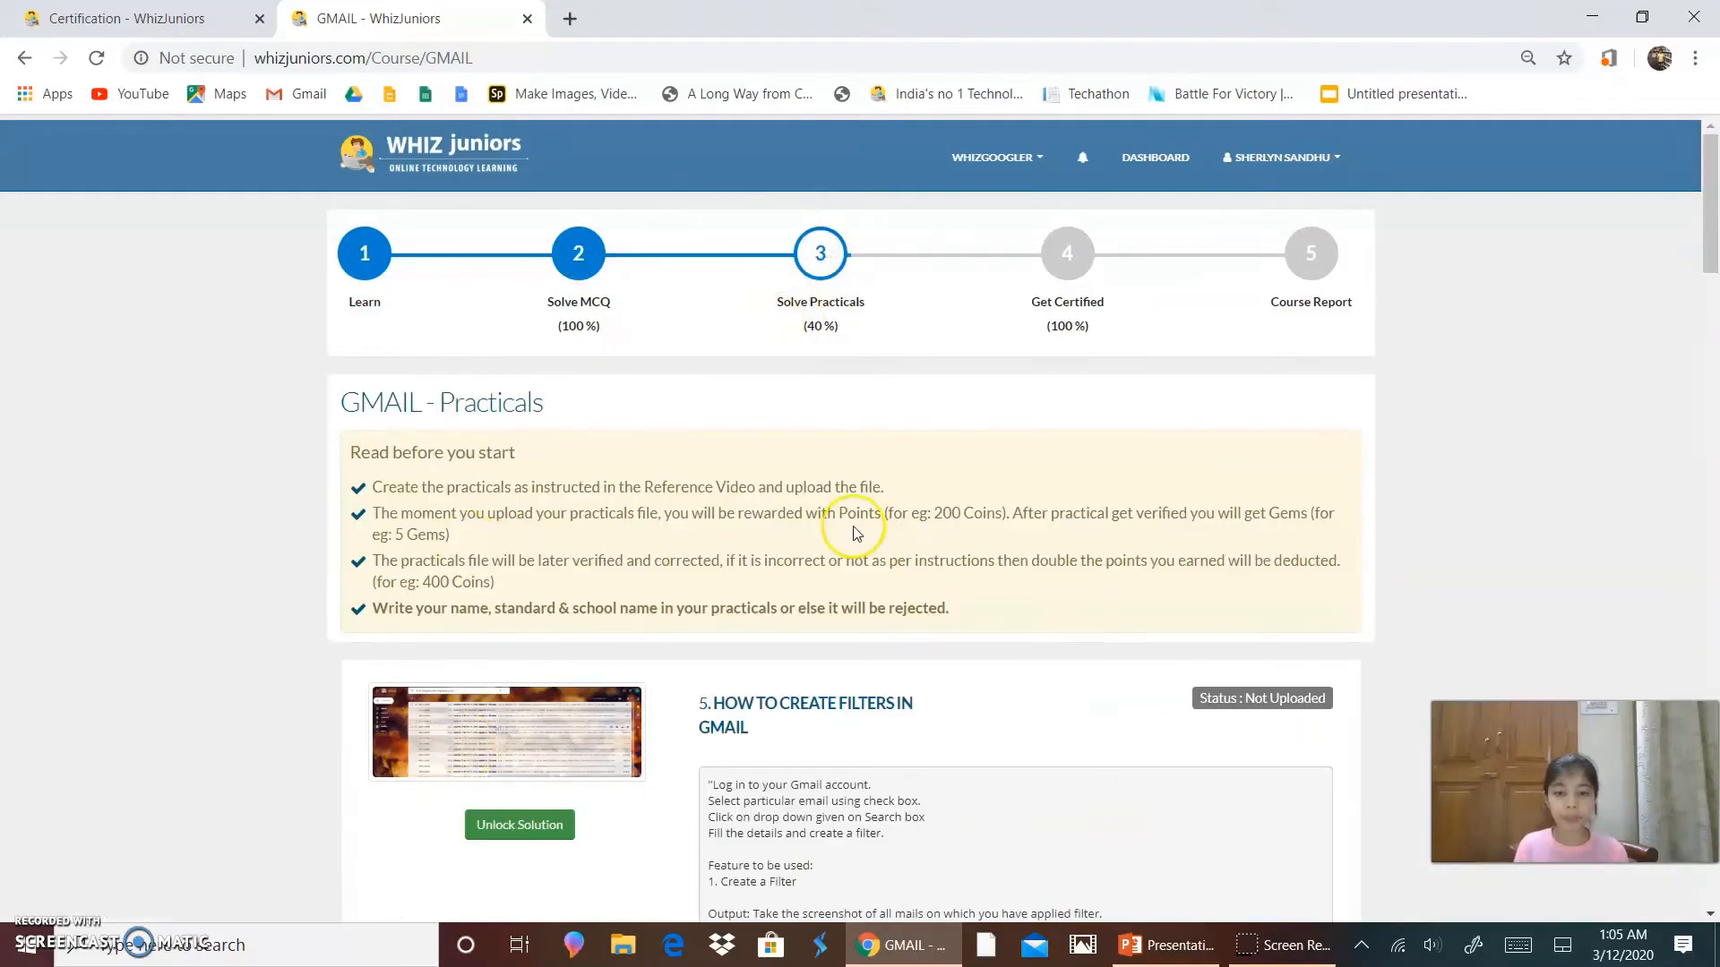
pyautogui.scroll(-5, 857, 532)
pyautogui.scroll(-5, 852, 532)
pyautogui.scroll(-5, 853, 532)
pyautogui.scroll(-5, 854, 532)
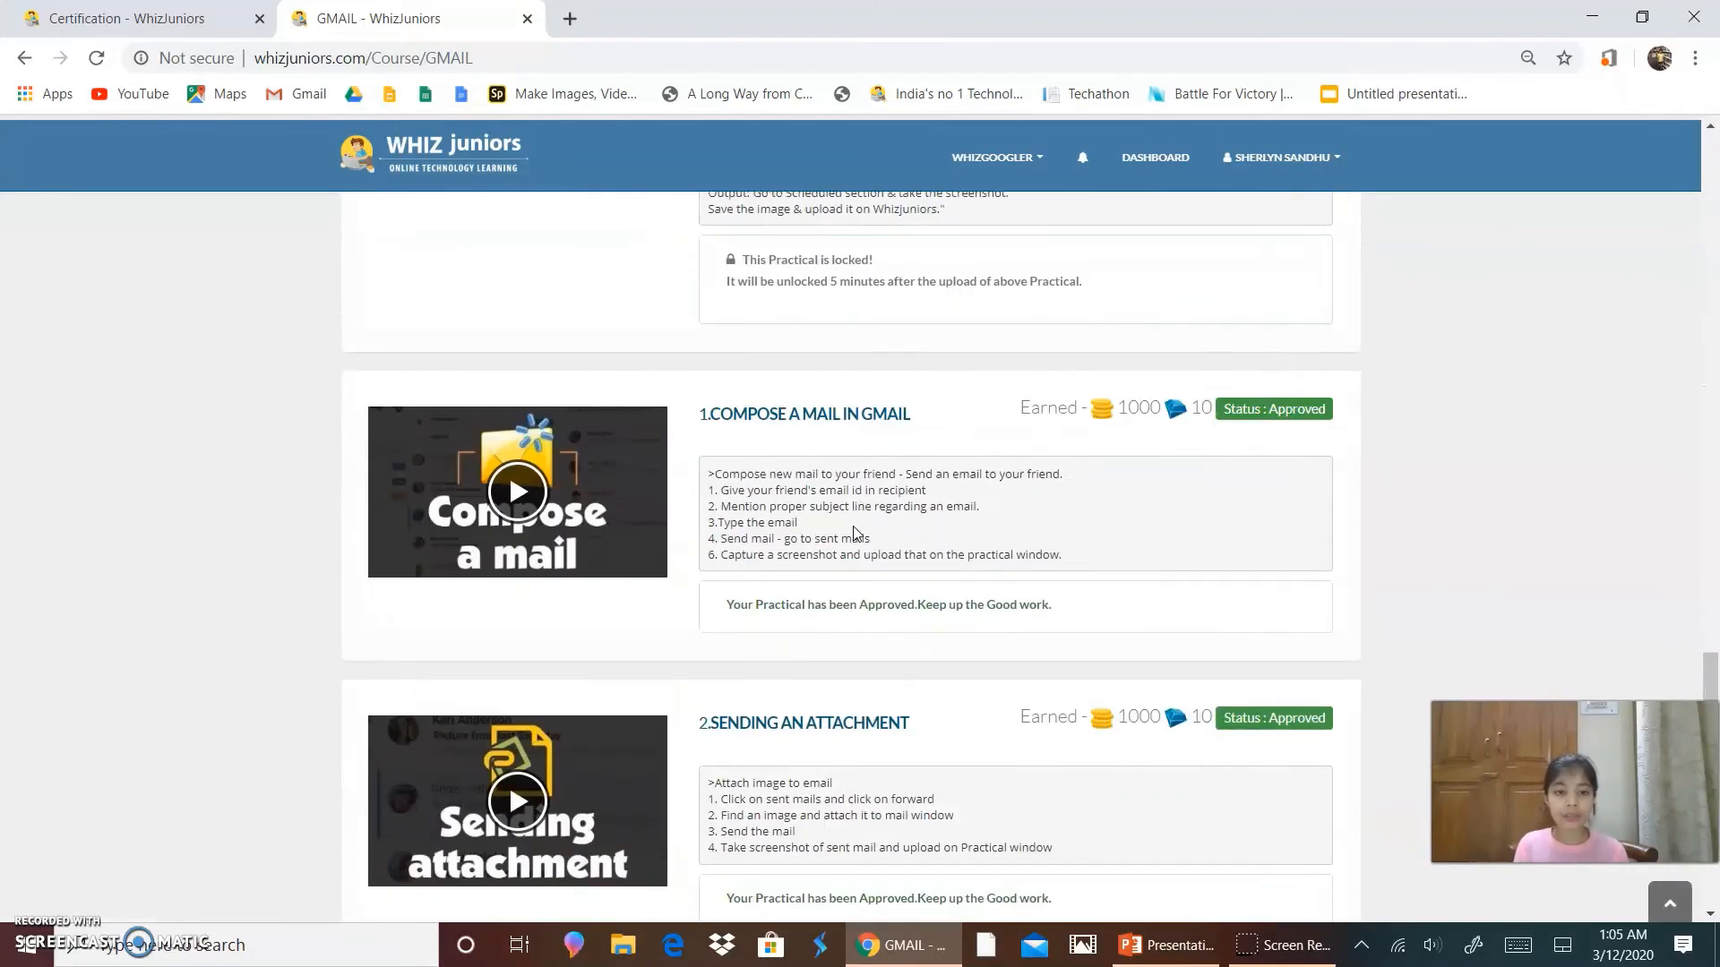
pyautogui.scroll(-1, 853, 532)
pyautogui.scroll(-5, 853, 533)
pyautogui.scroll(3, 852, 533)
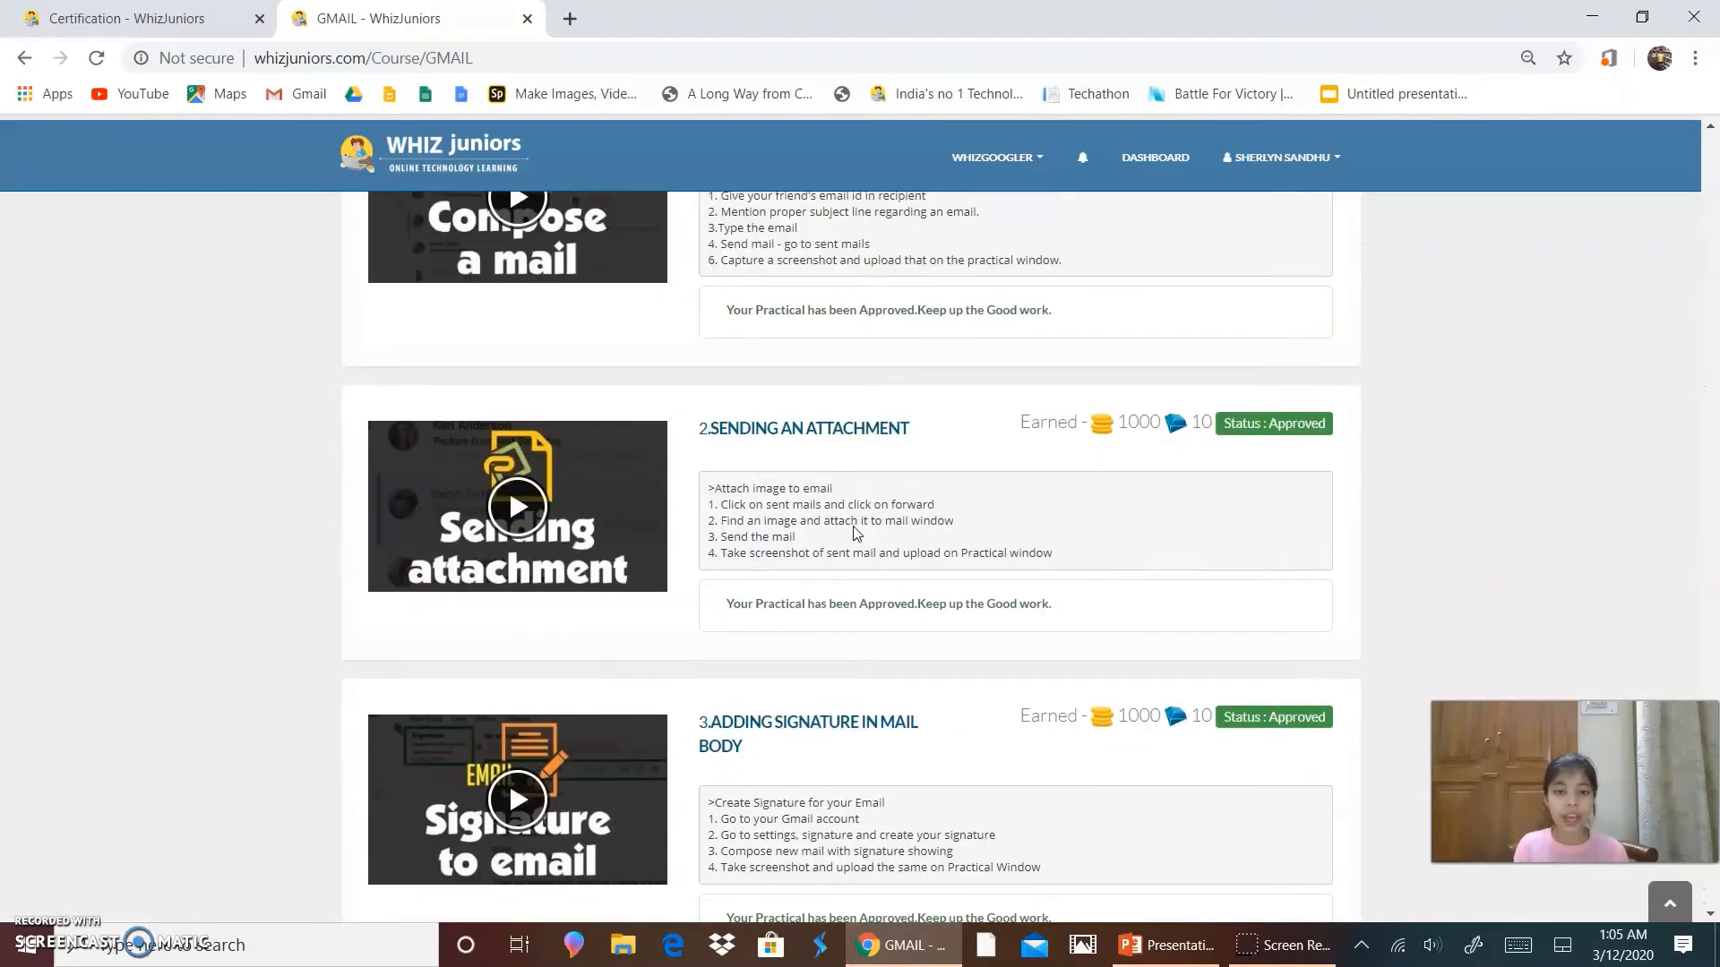
pyautogui.scroll(2, 853, 533)
pyautogui.scroll(2, 854, 532)
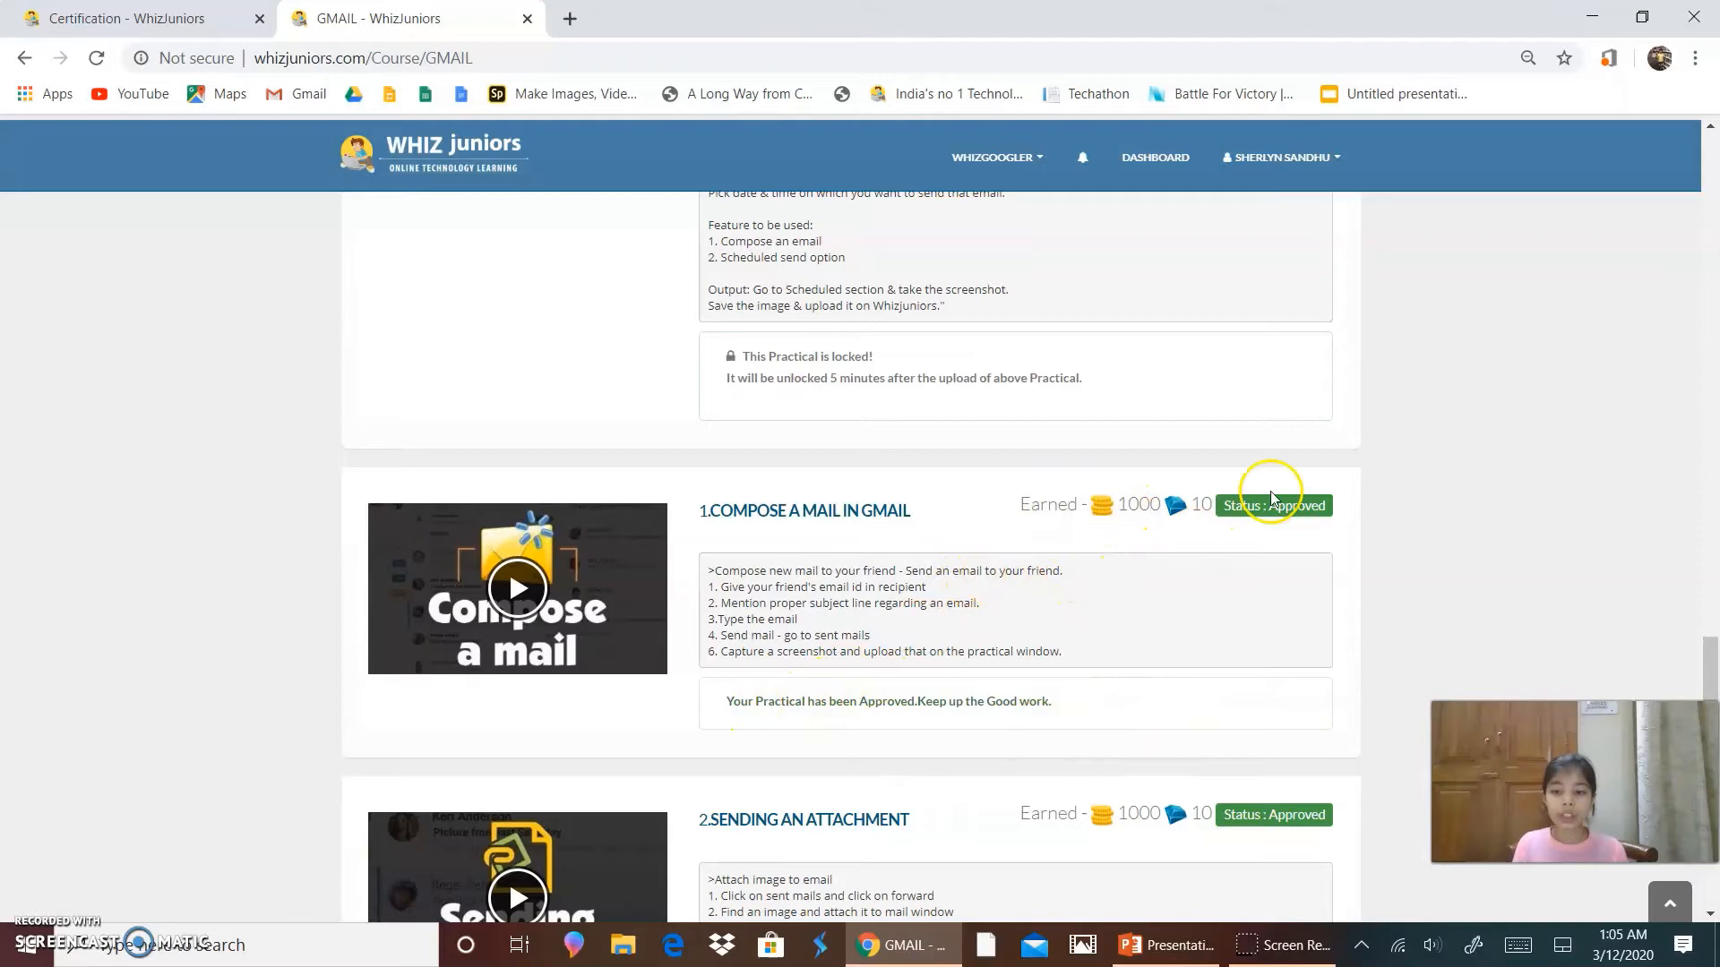
pyautogui.scroll(5, 967, 383)
pyautogui.scroll(5, 968, 383)
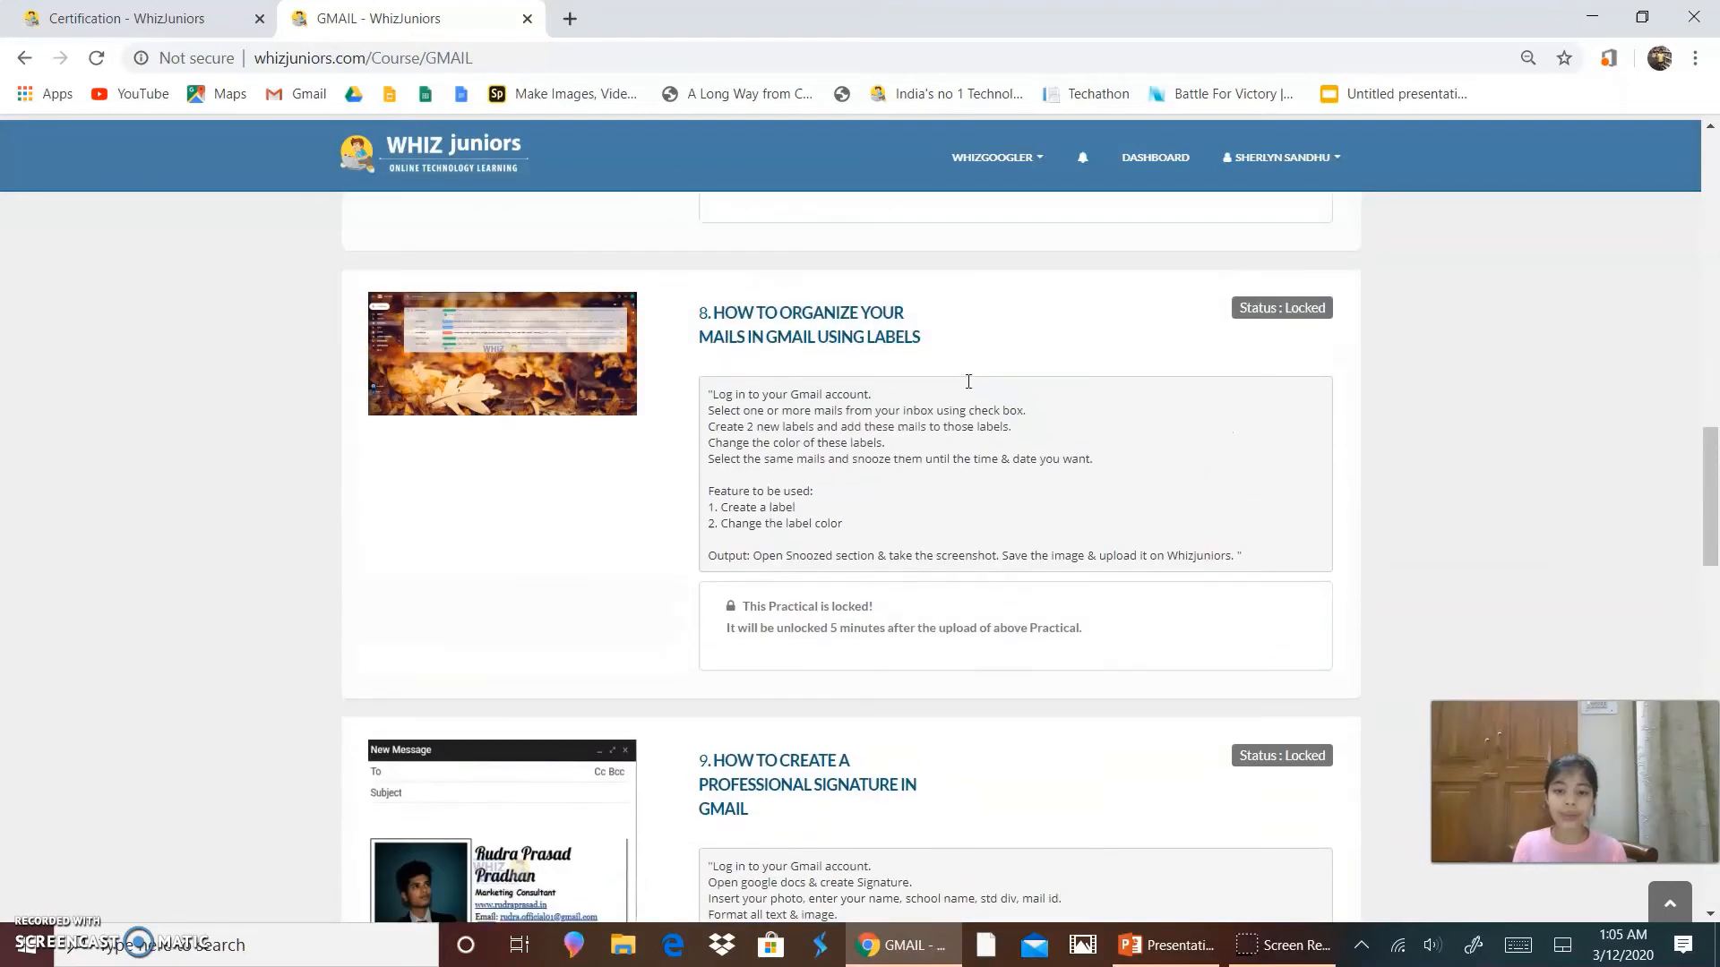
pyautogui.scroll(5, 968, 383)
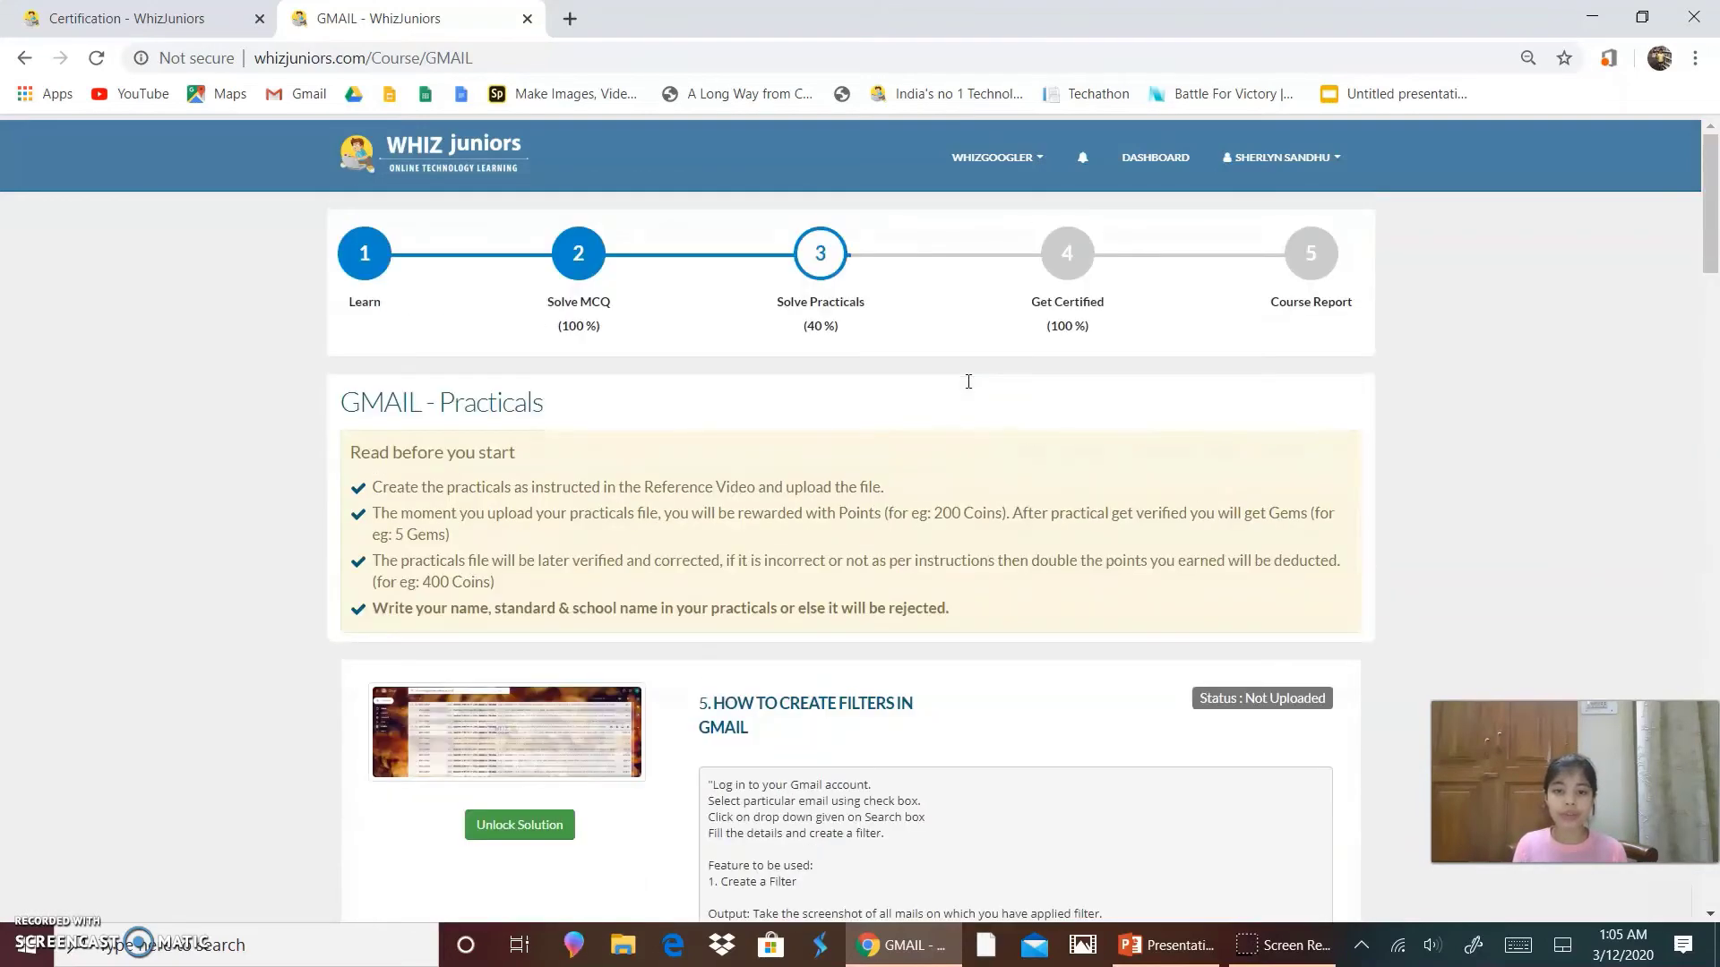
# View the Gmail certified status, then the Course Report stage marked Coming Soon
pyautogui.click(1069, 263)
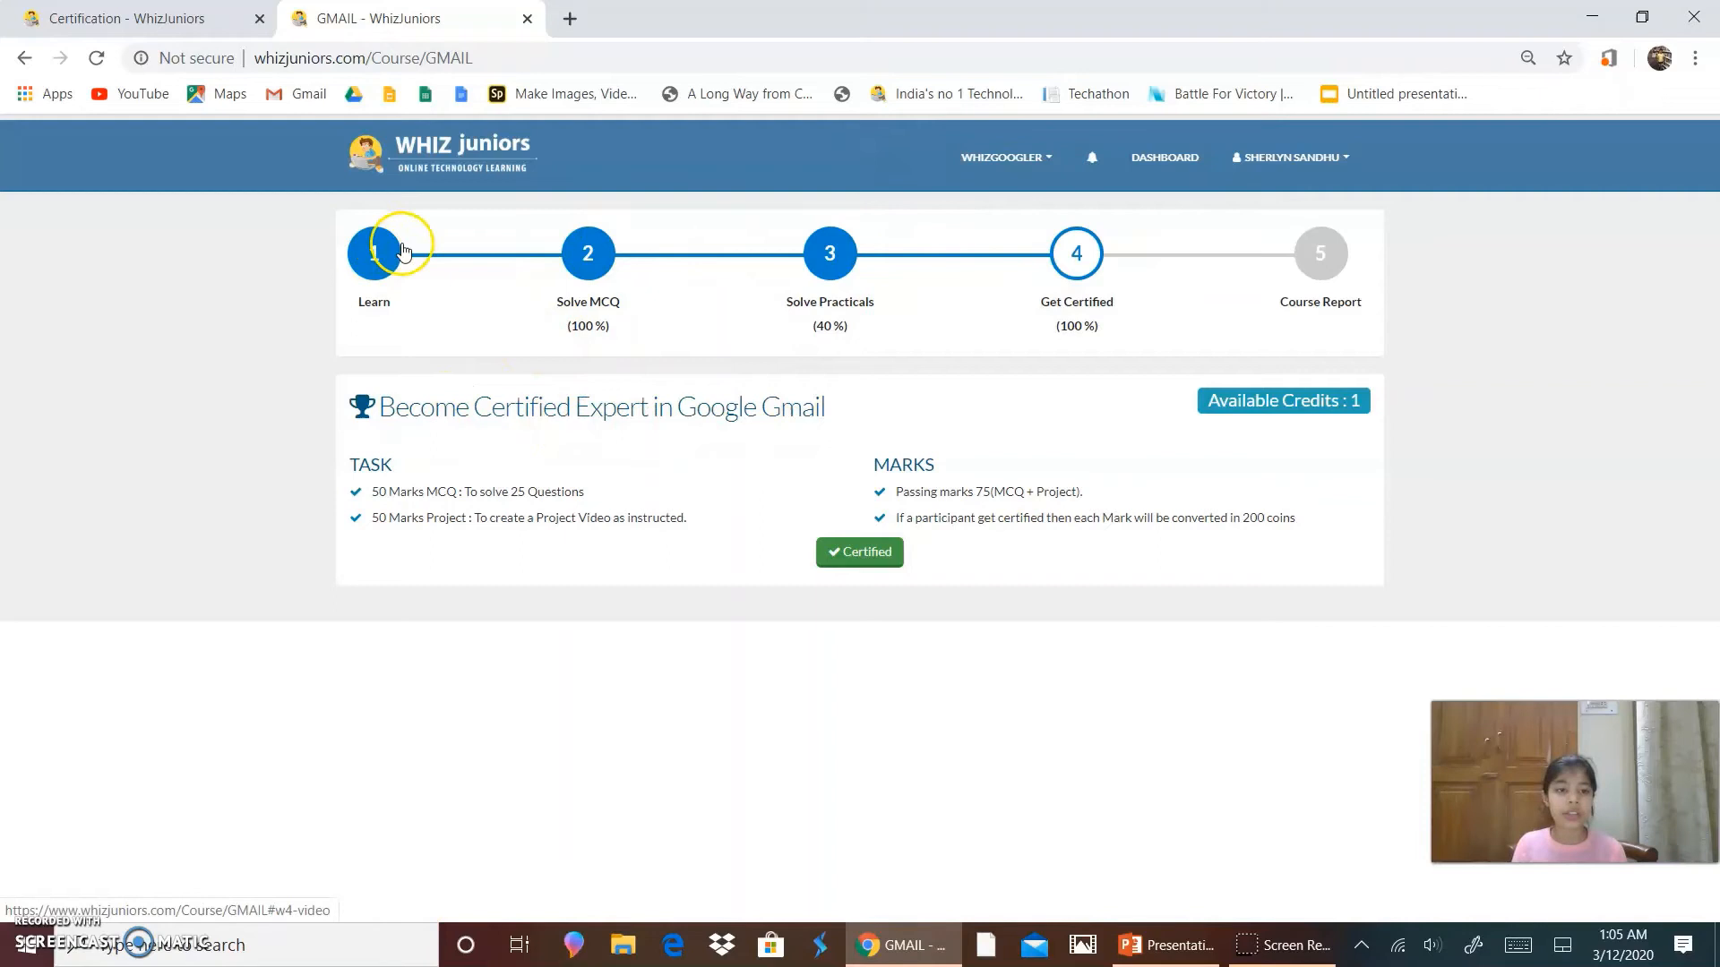
pyautogui.click(1322, 261)
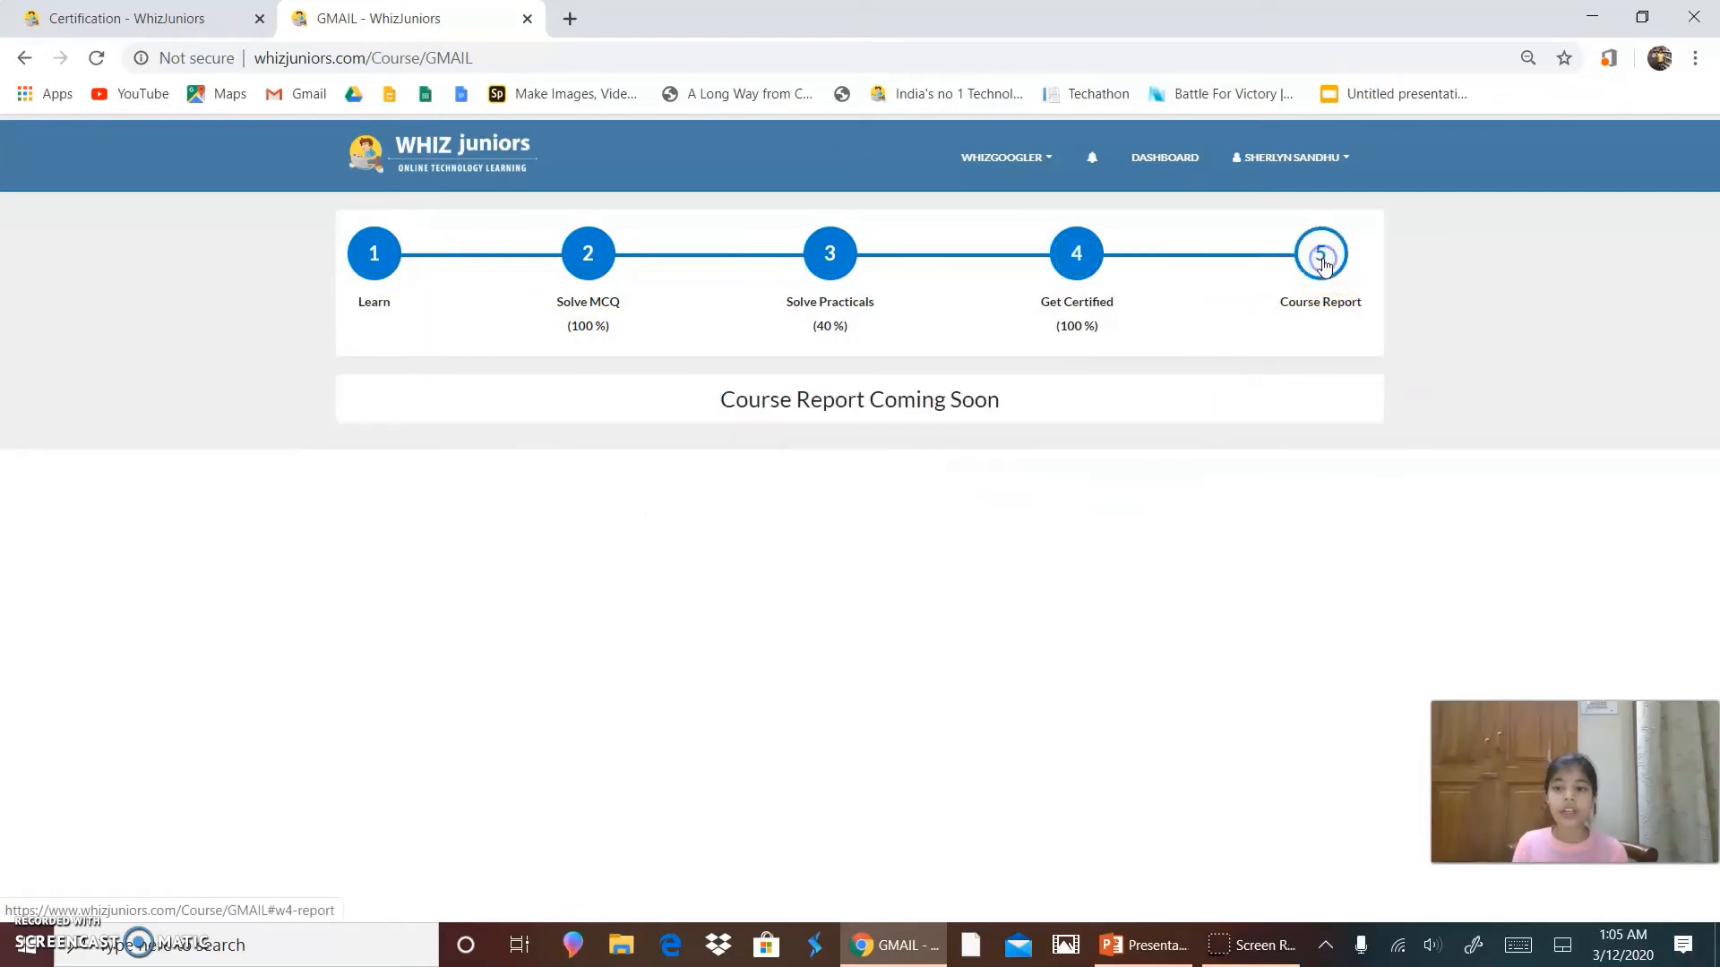
# Return to the dashboard with a brief look at the Certification project page
pyautogui.click(1146, 146)
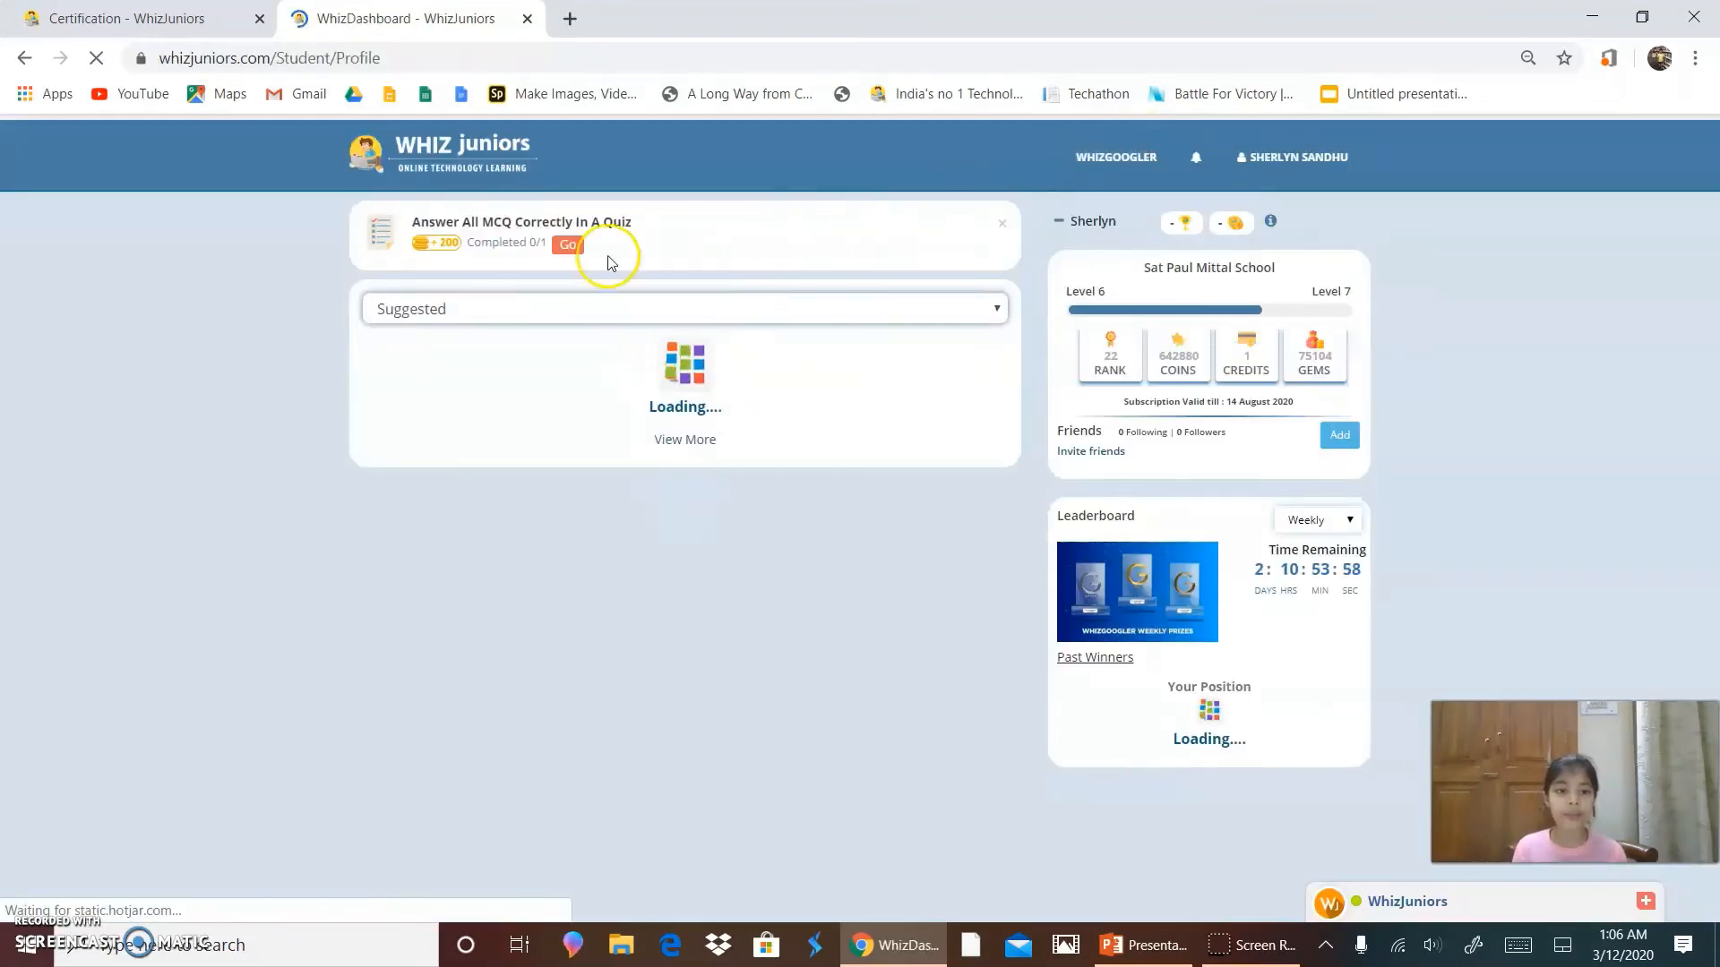
pyautogui.click(127, 17)
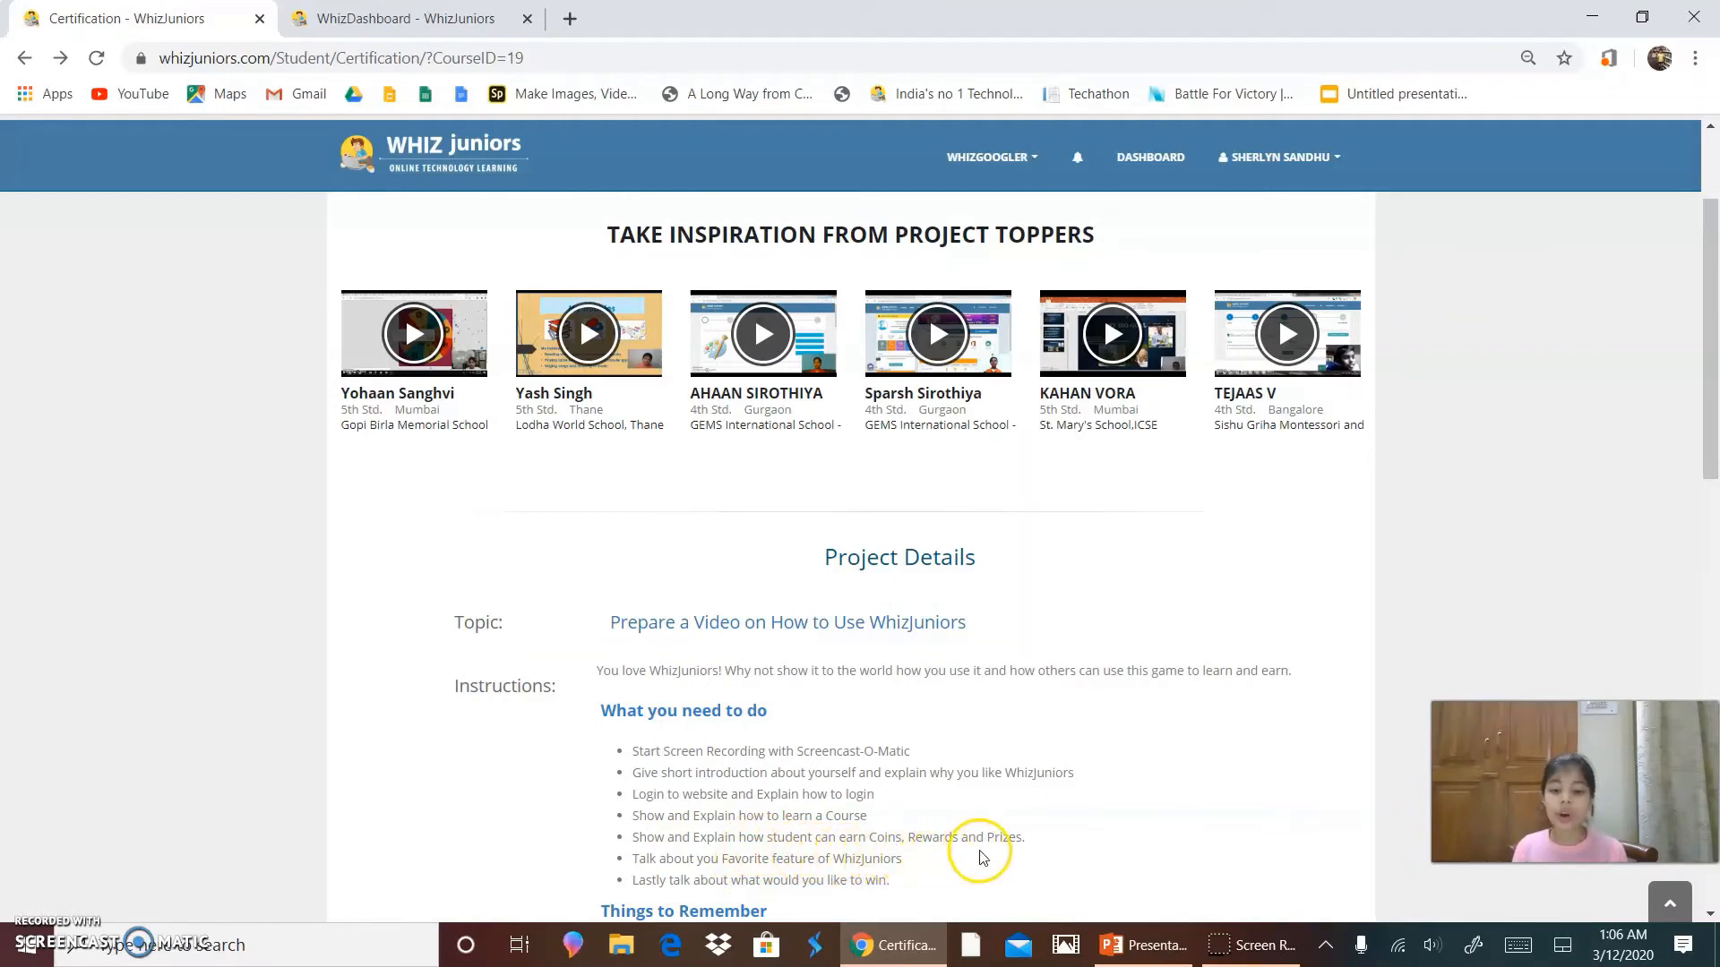
pyautogui.click(403, 18)
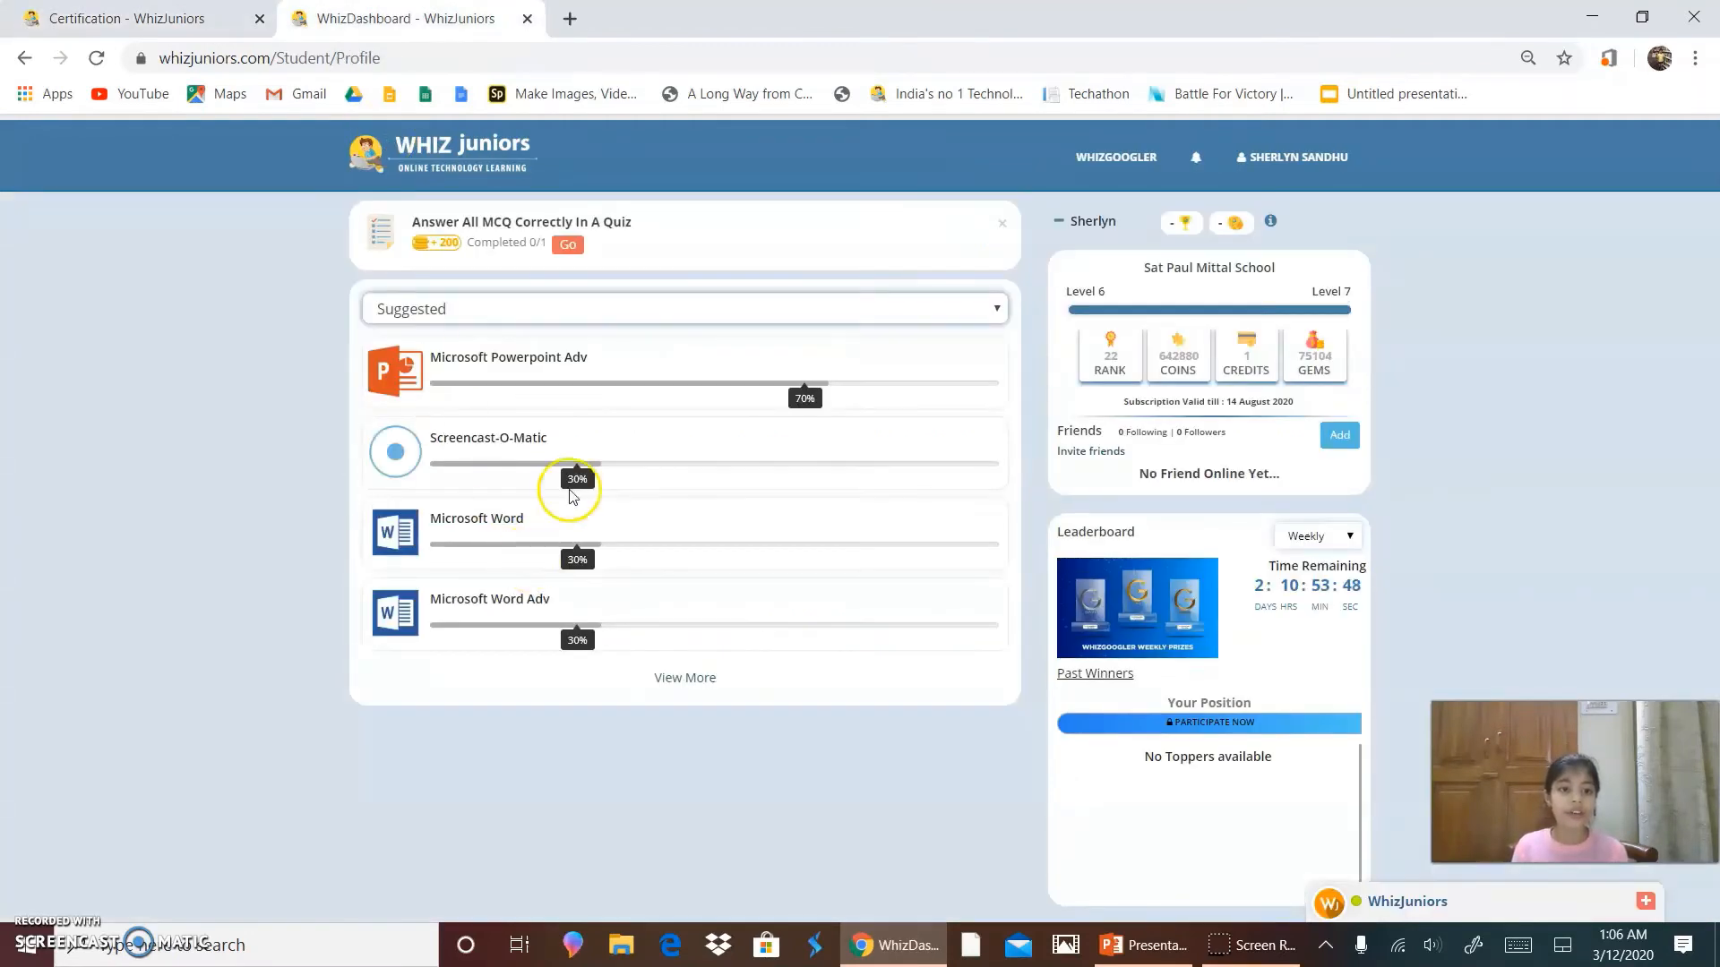
# Filter the dashboard to Google Suite courses and expand the list to show each course's progress
pyautogui.click(560, 312)
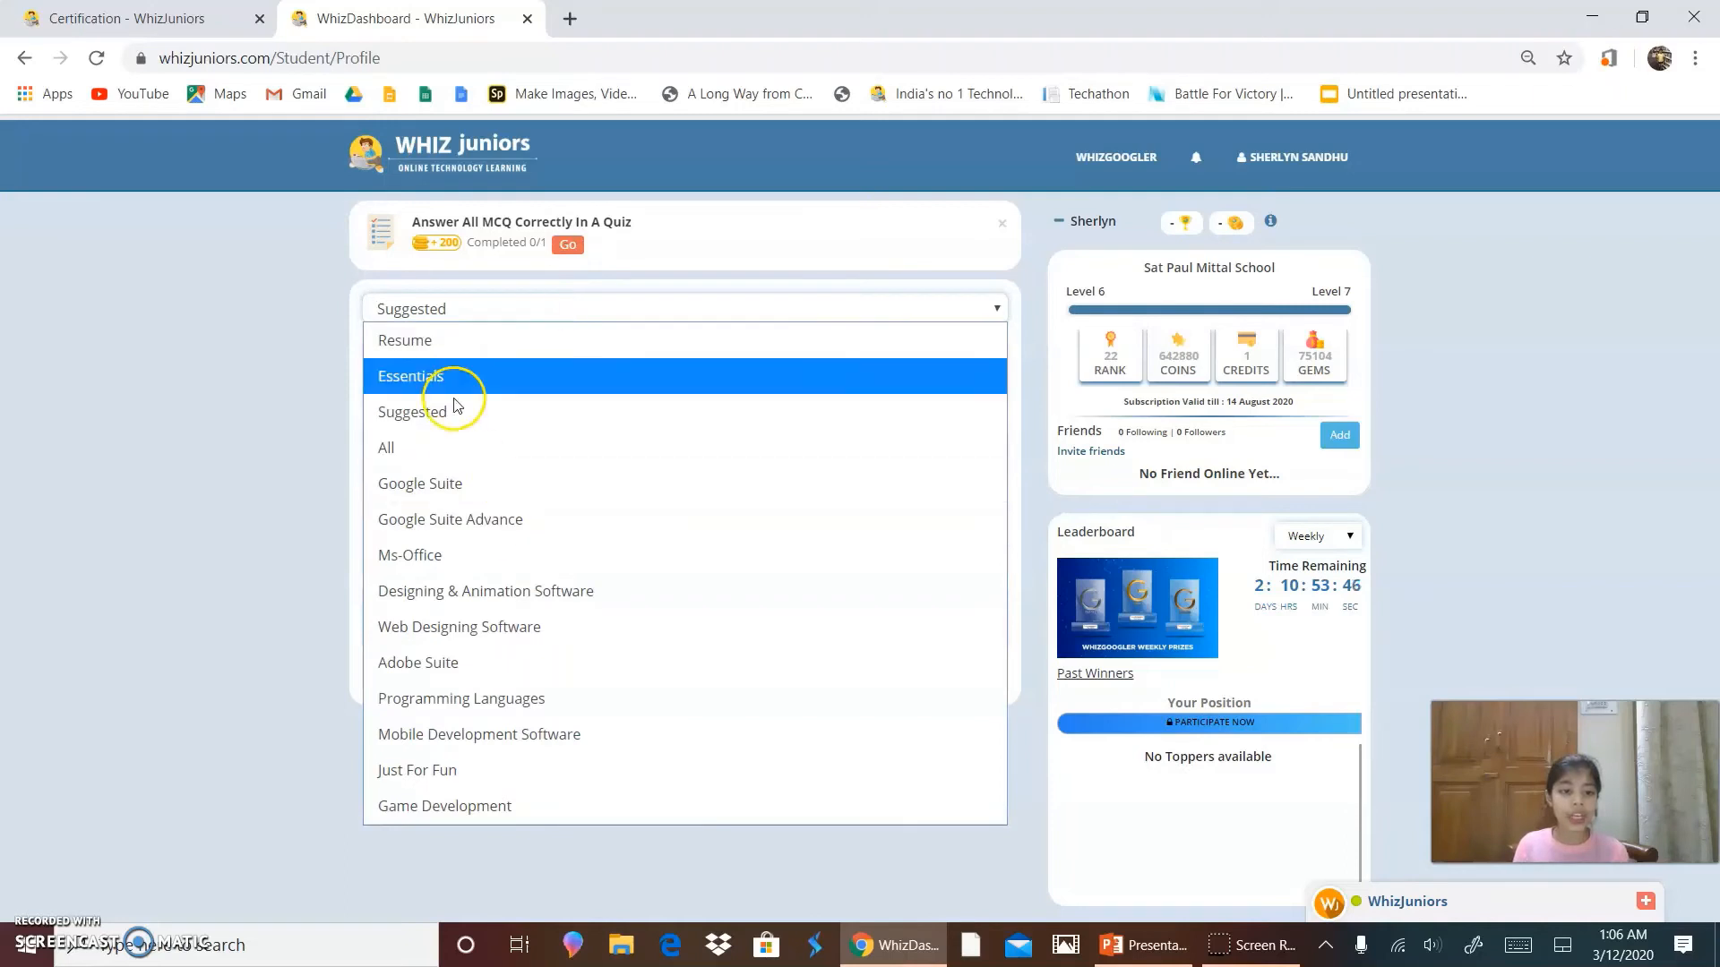
pyautogui.click(464, 483)
pyautogui.click(683, 679)
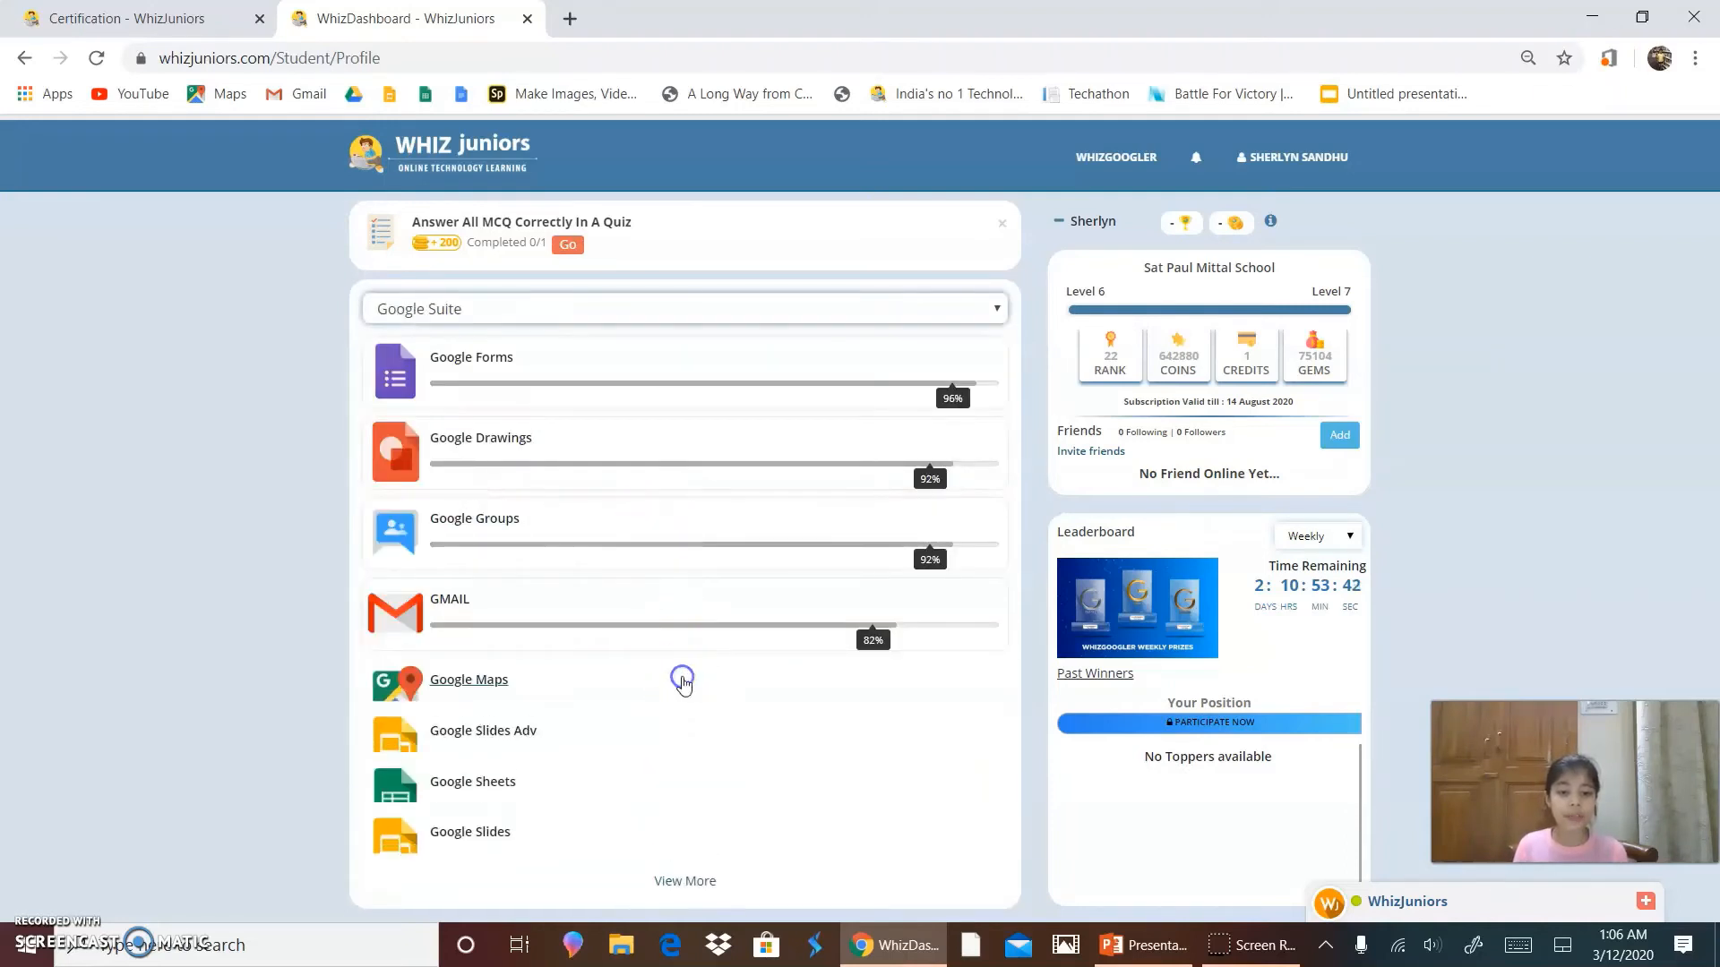
pyautogui.scroll(-2, 682, 681)
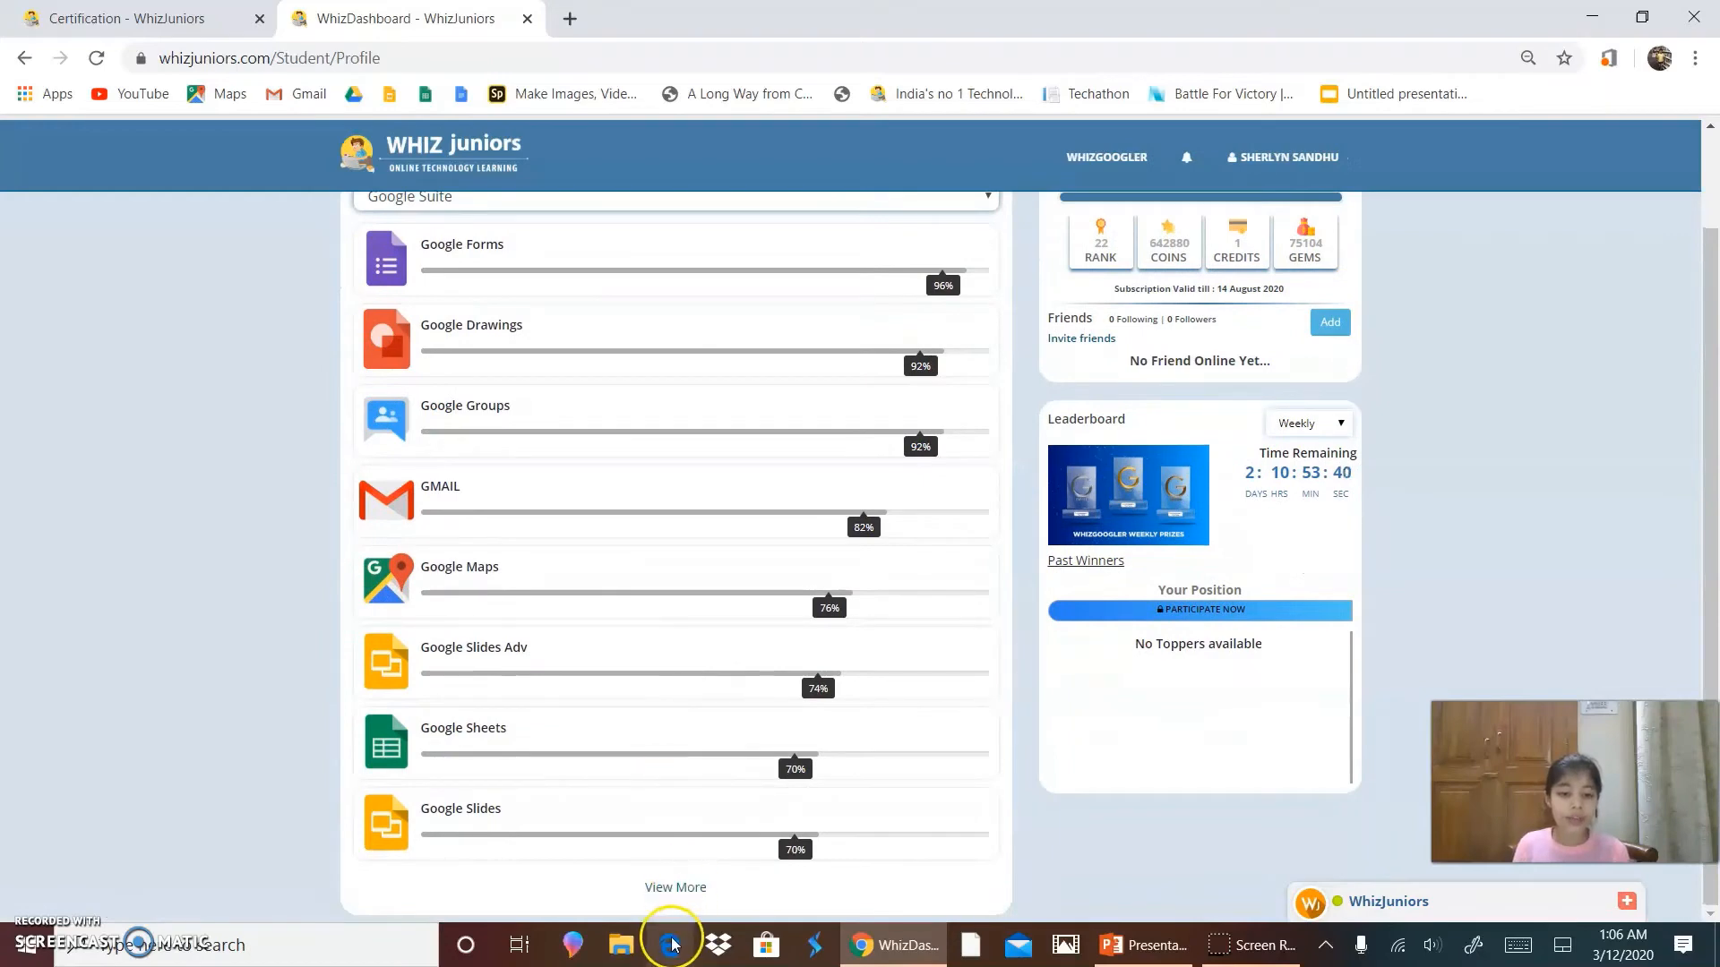
pyautogui.scroll(3, 665, 350)
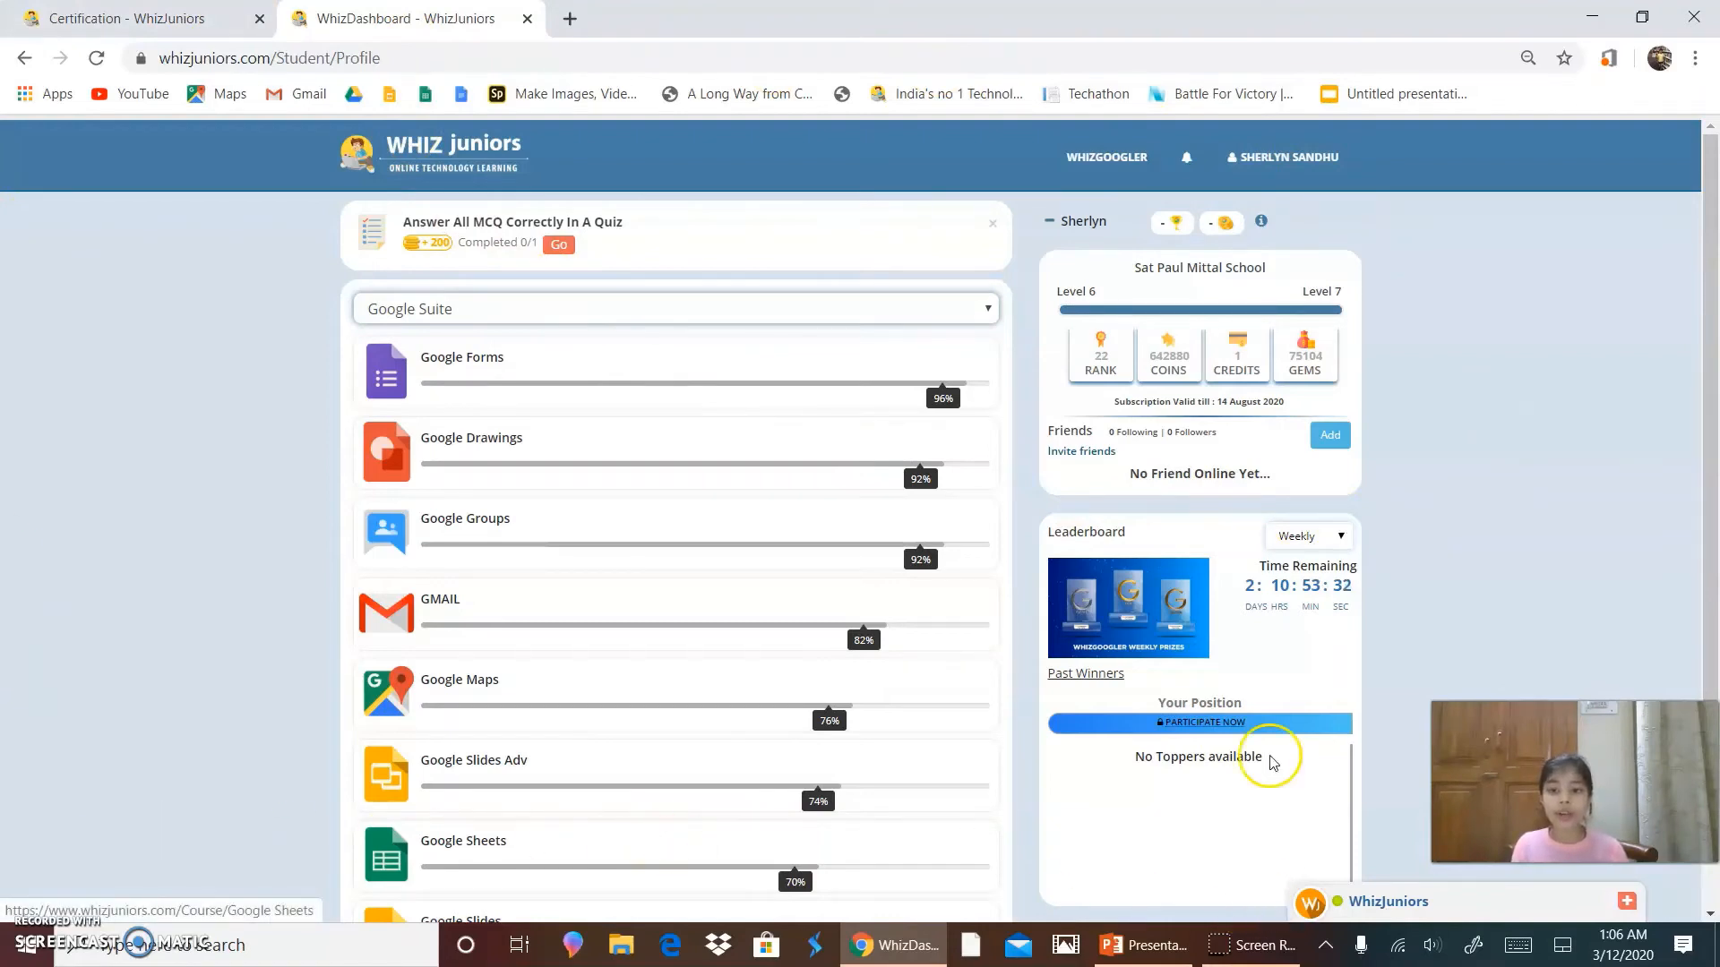
pyautogui.scroll(-2, 1185, 592)
pyautogui.scroll(1, 1185, 592)
pyautogui.scroll(1, 1185, 586)
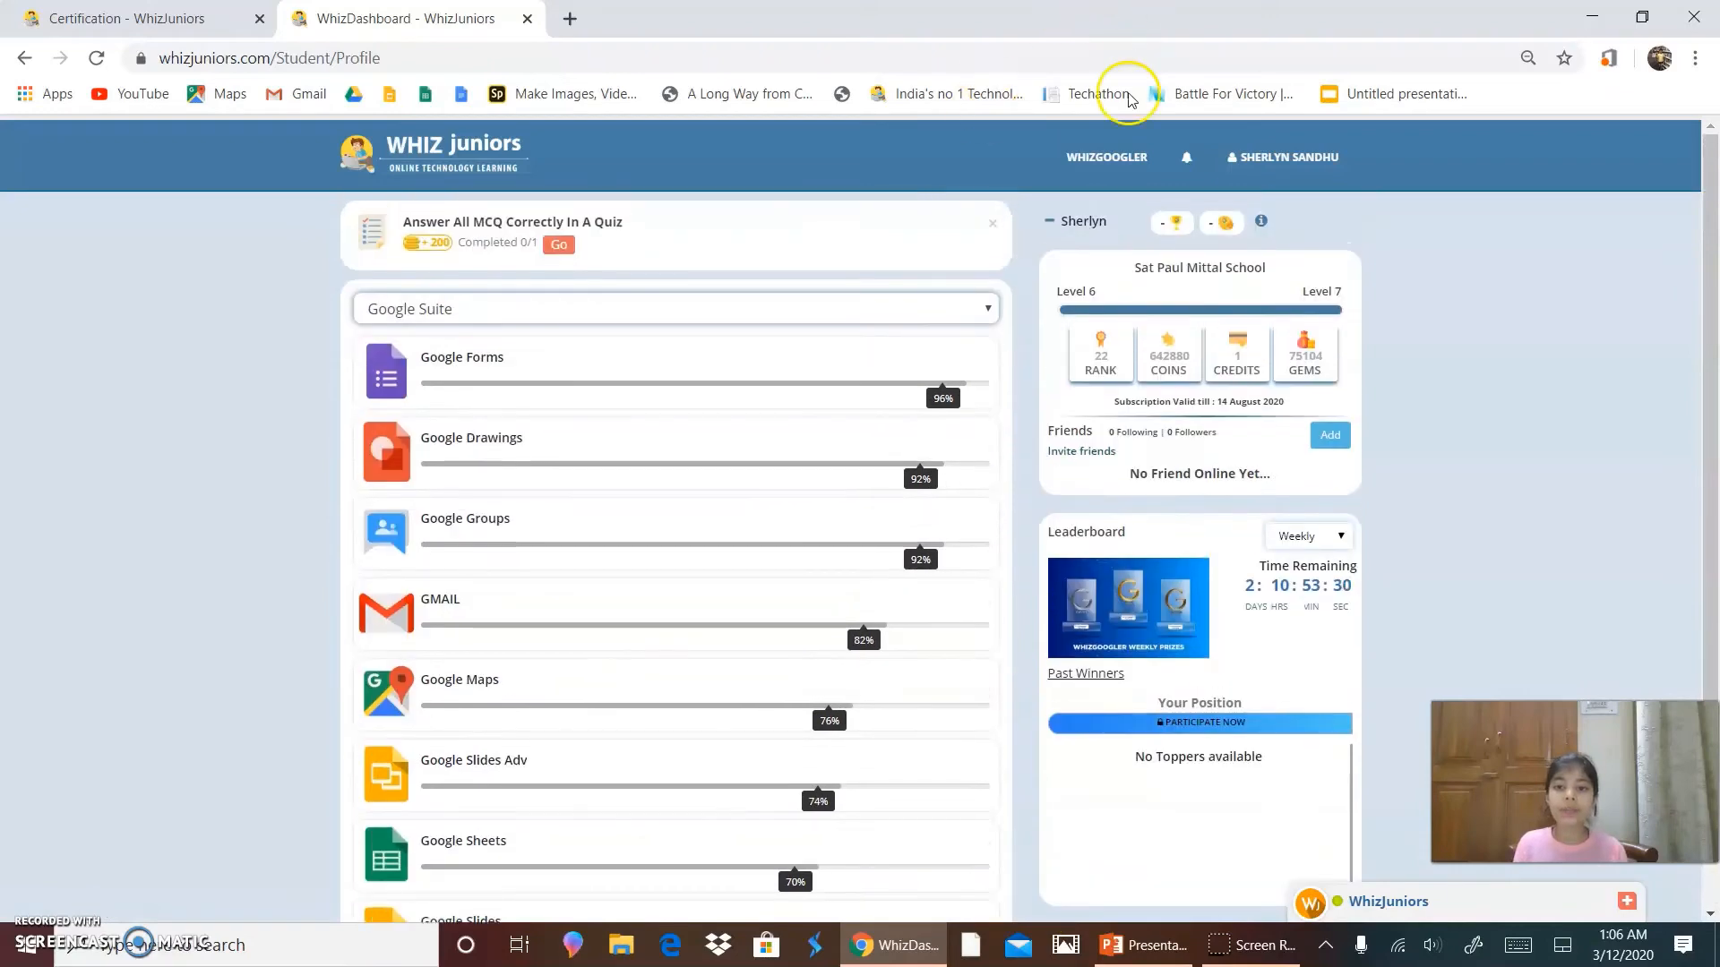
pyautogui.scroll(-1, 1270, 678)
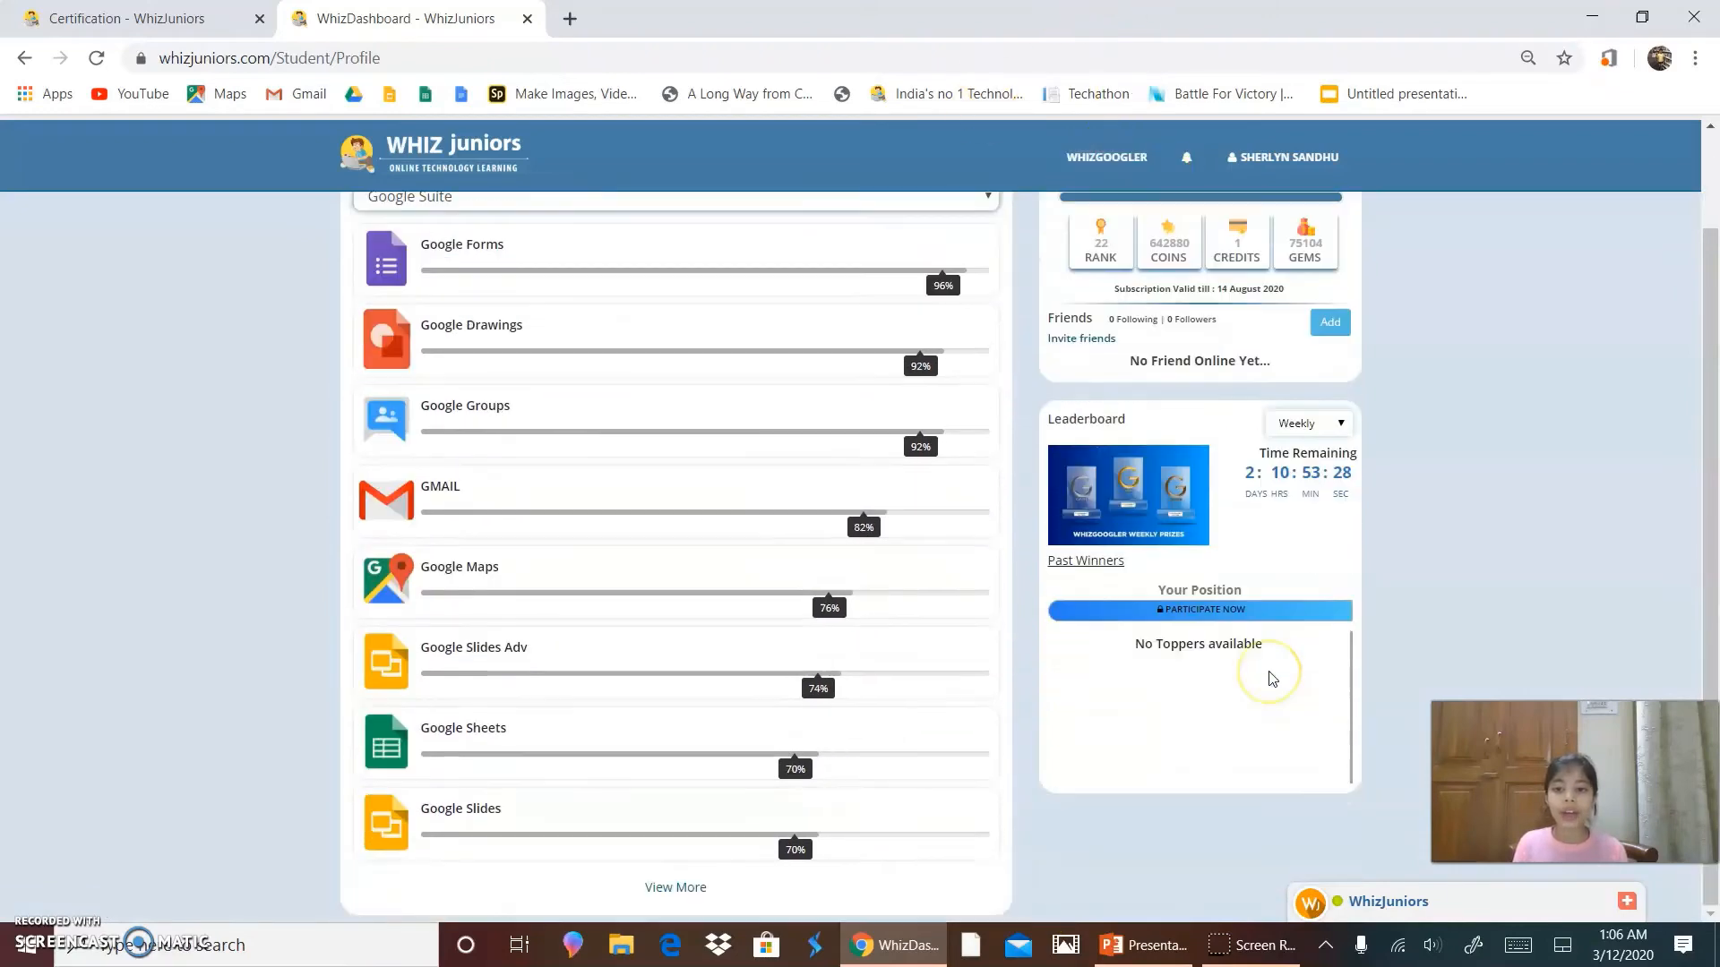
pyautogui.scroll(1, 1270, 678)
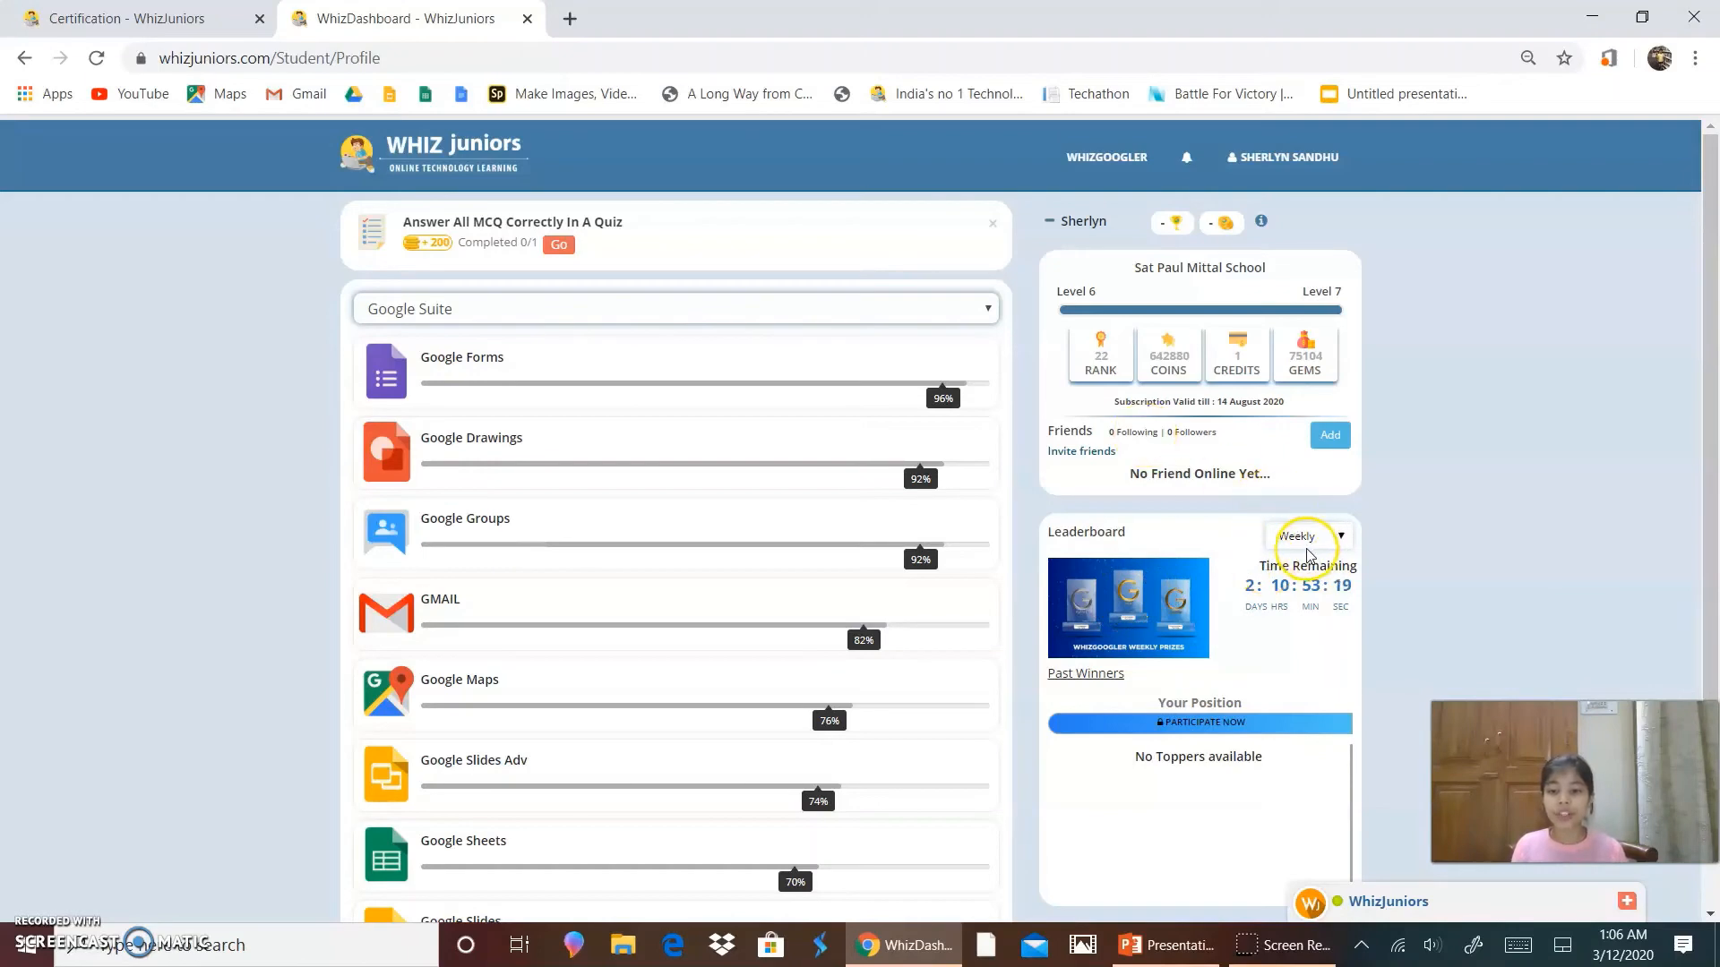
# Review the certification project instructions twice, return to the dashboard and dismiss the MCQ quiz banner
pyautogui.click(161, 17)
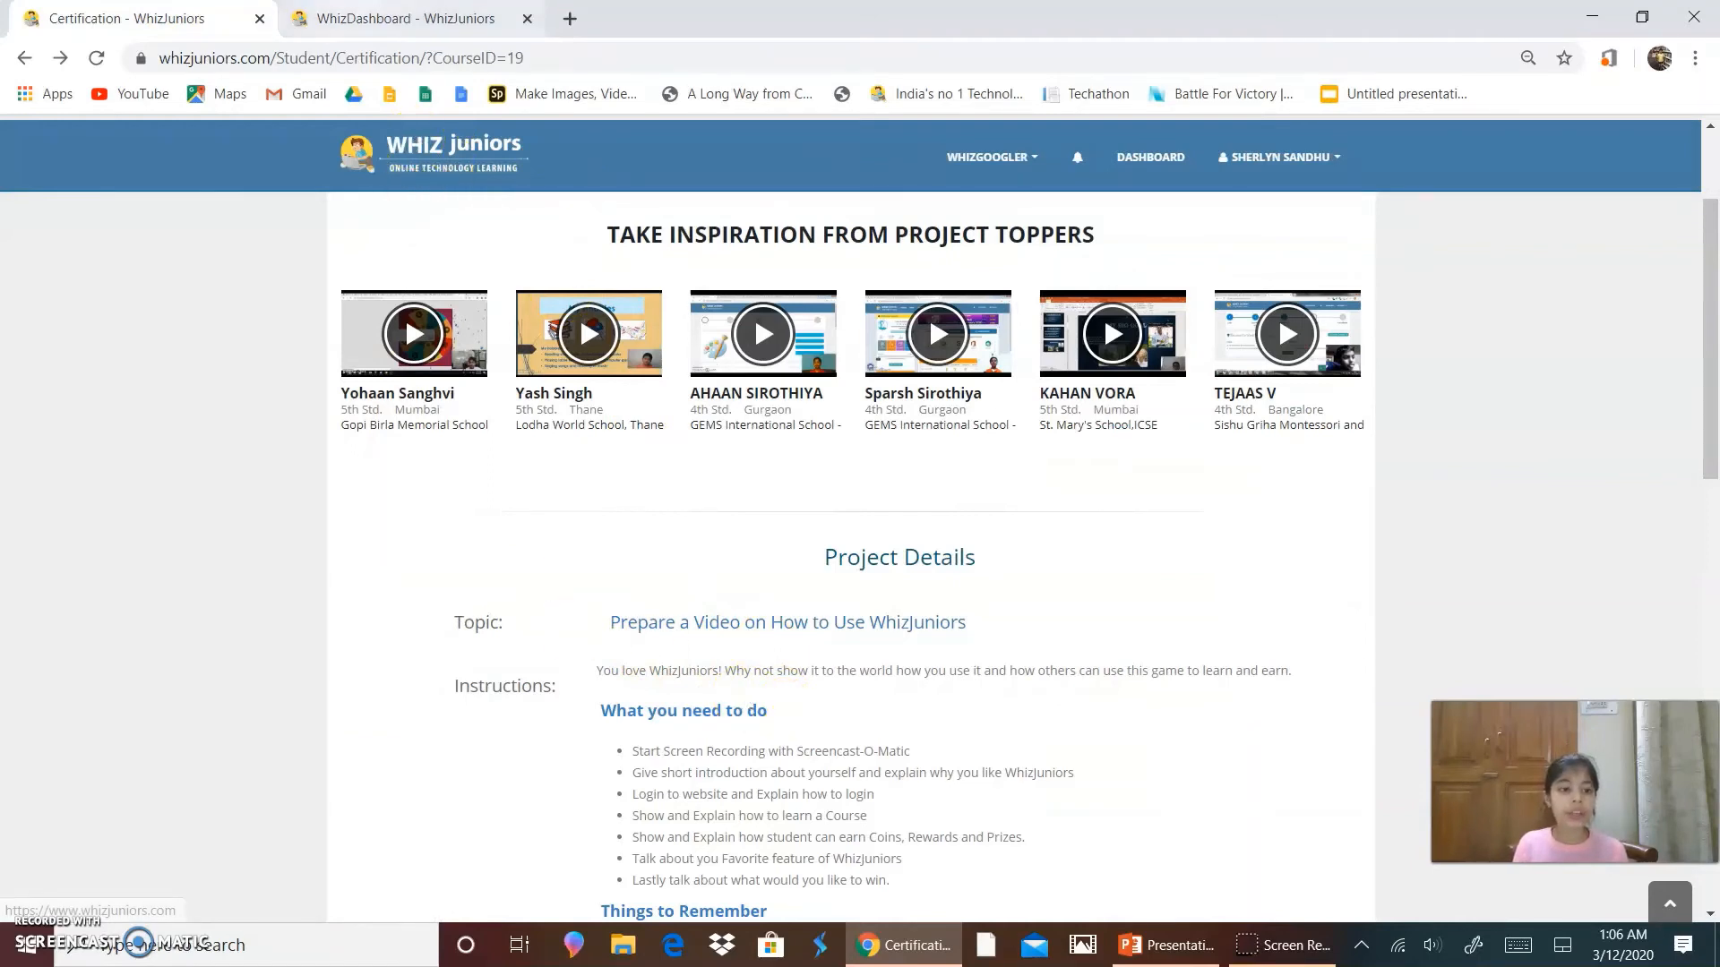
pyautogui.scroll(-2, 640, 519)
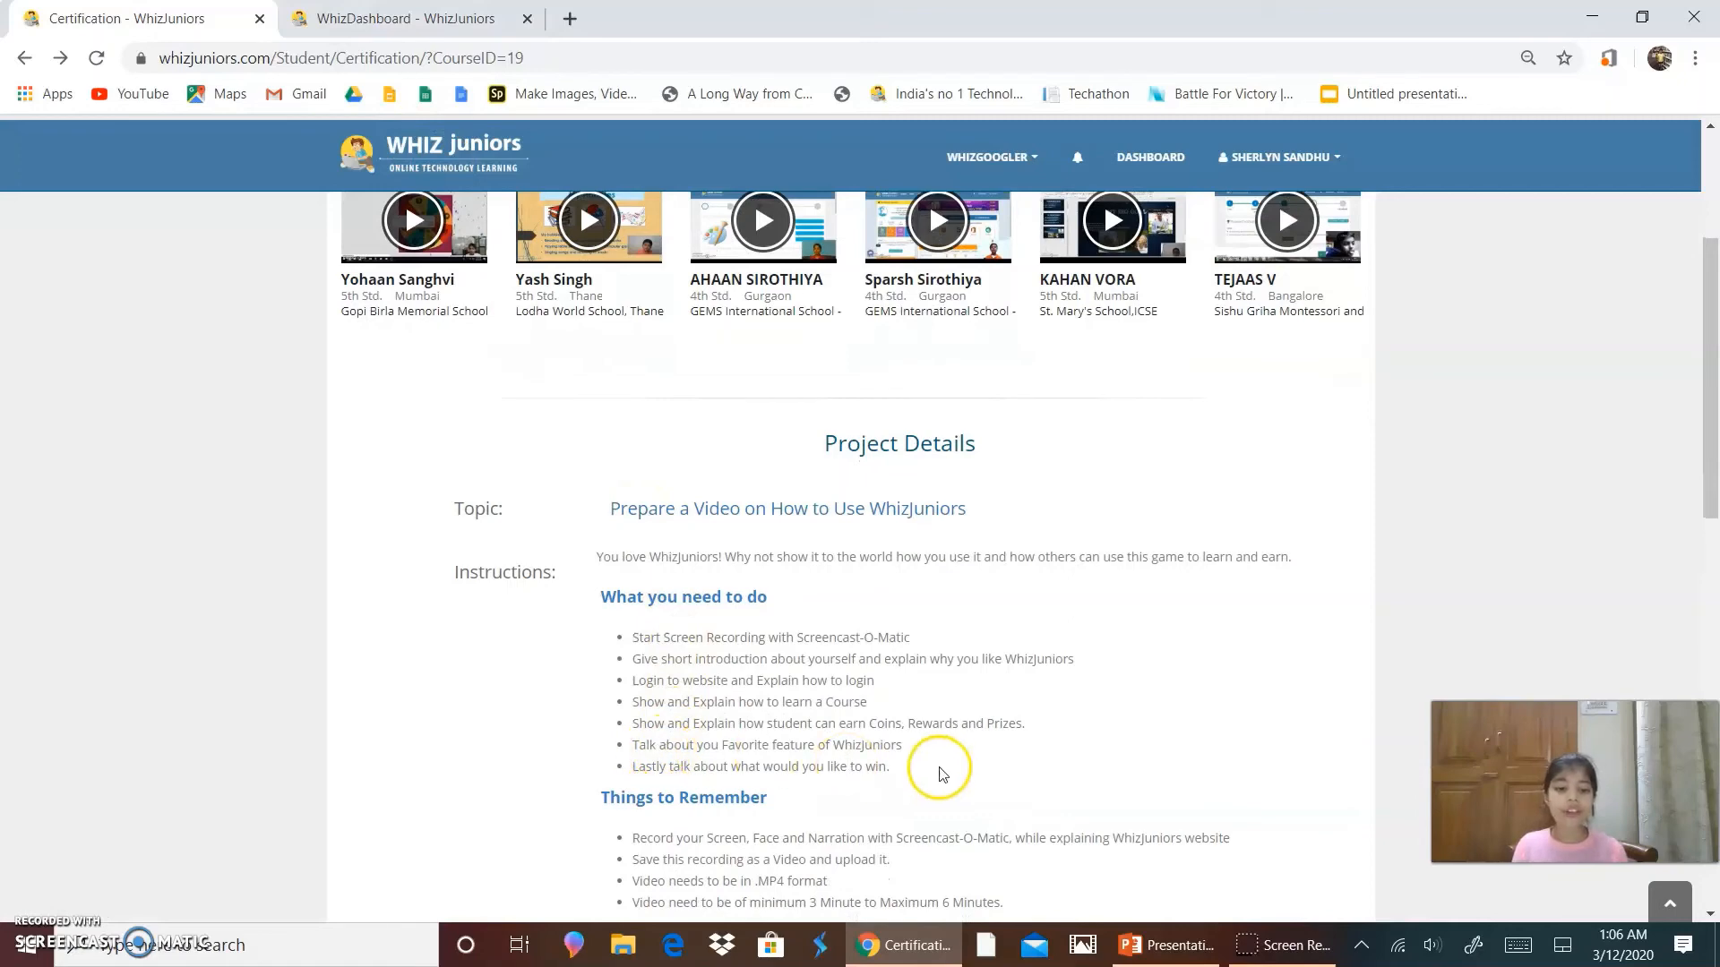
pyautogui.click(404, 18)
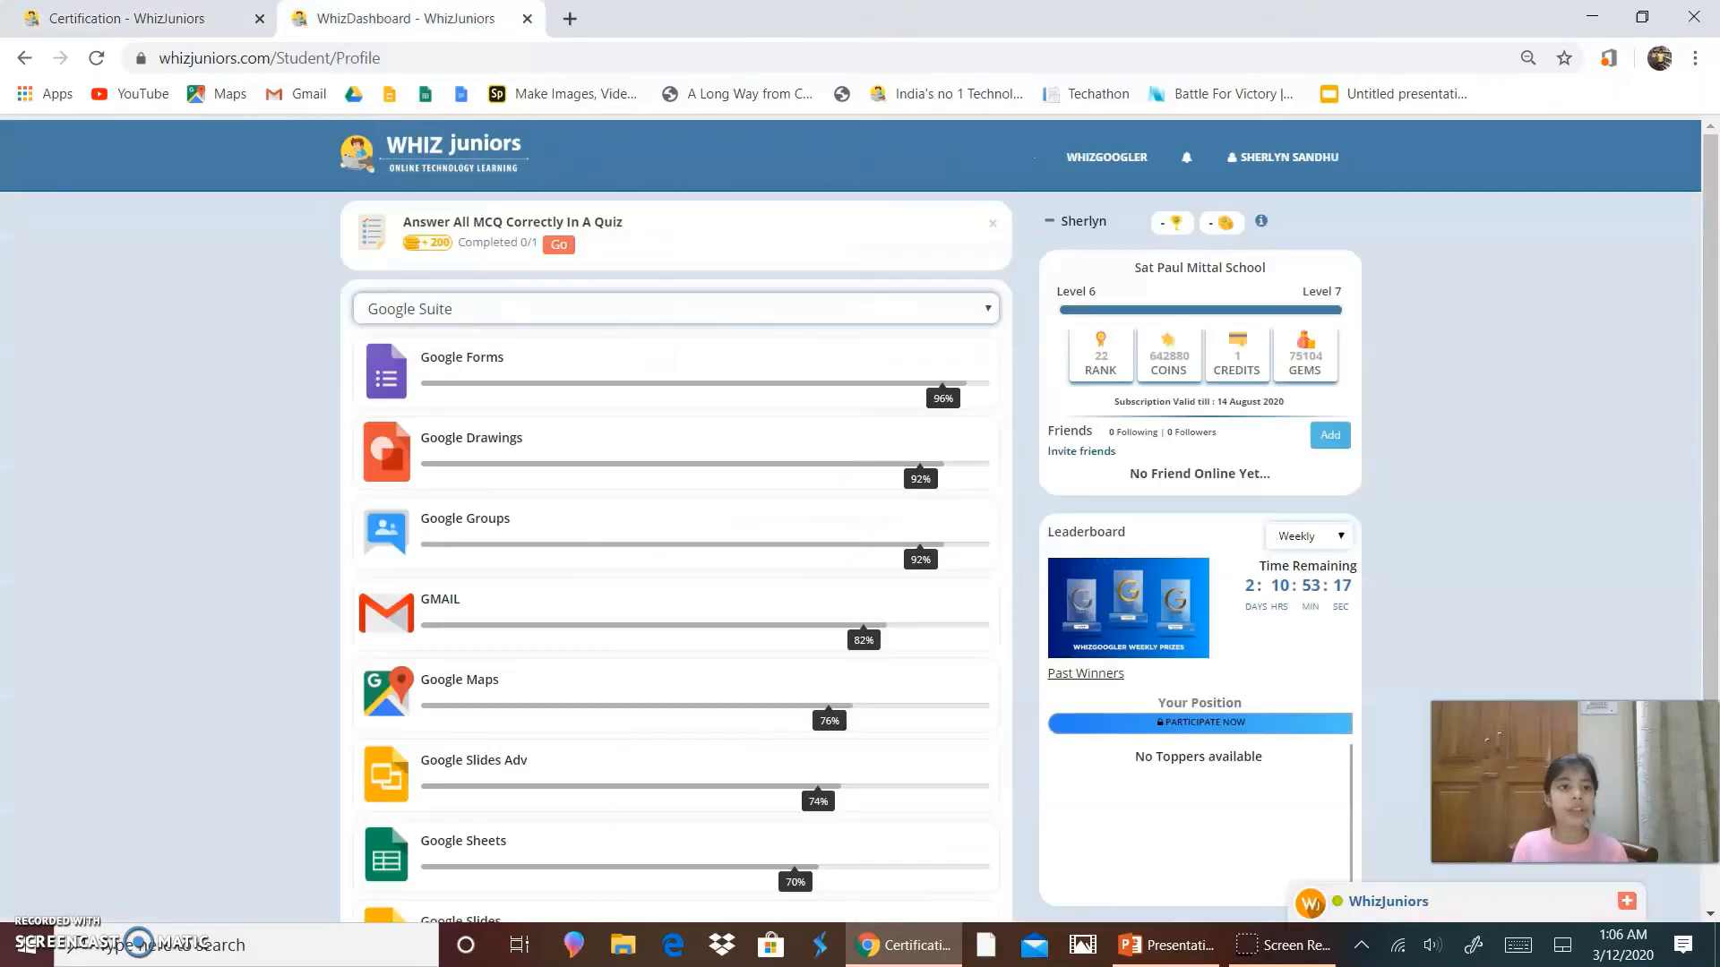
pyautogui.scroll(-2, 725, 701)
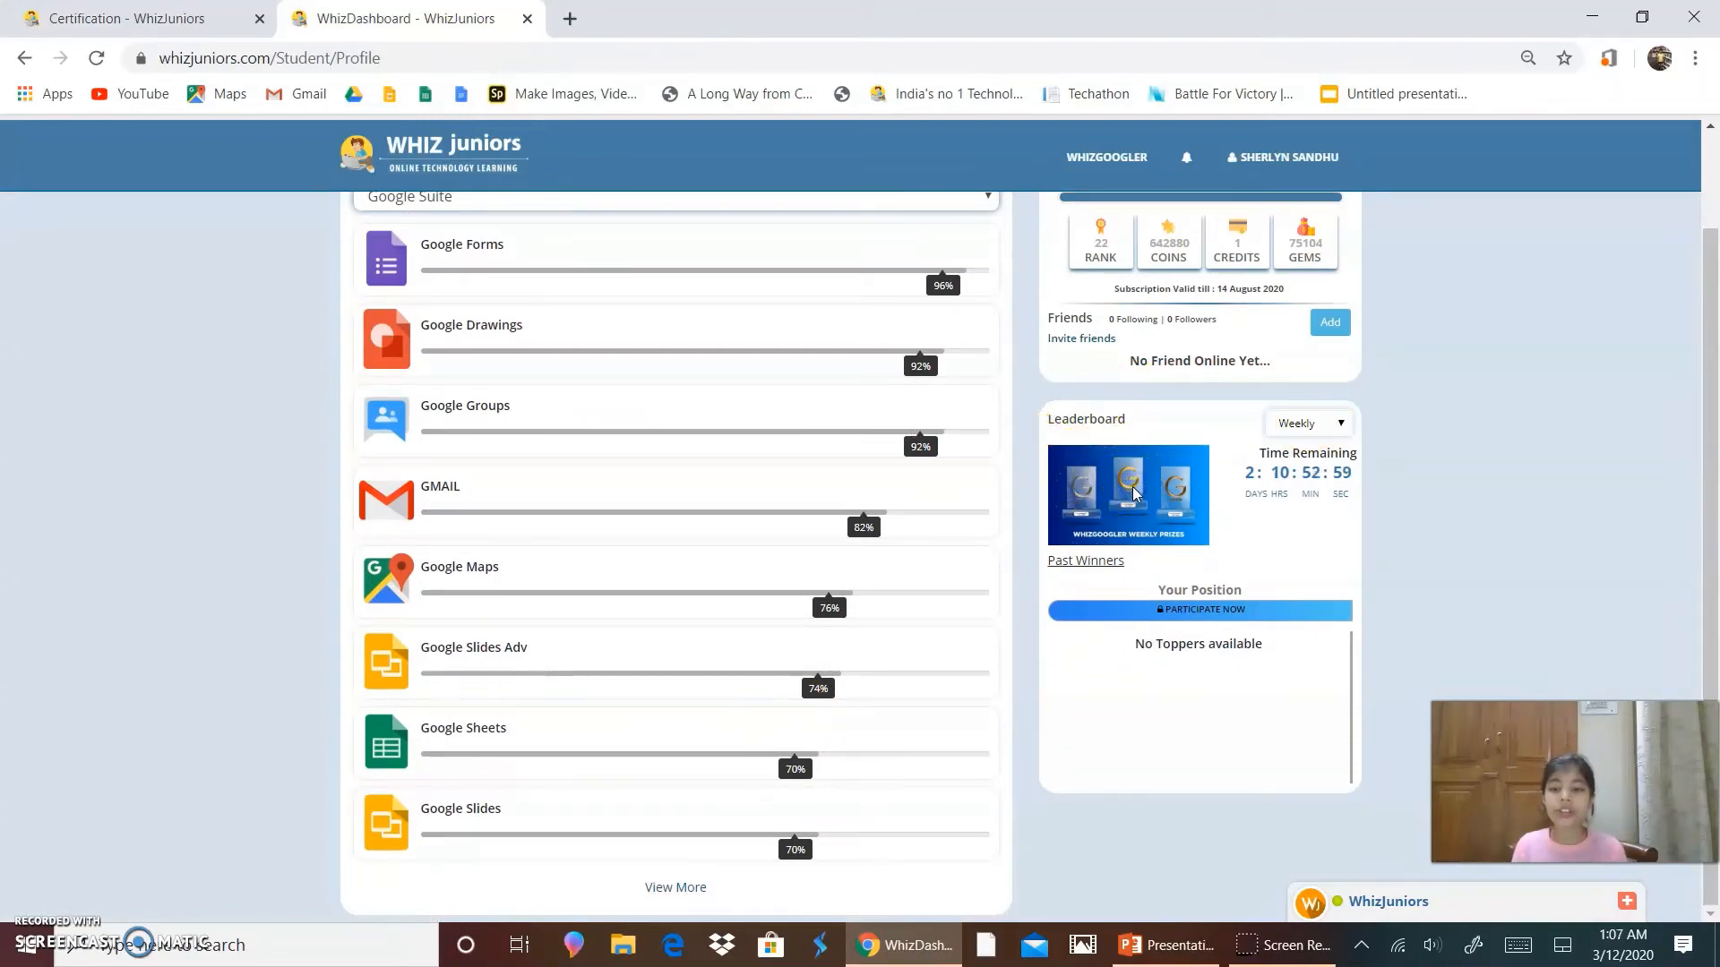
pyautogui.scroll(2, 1133, 486)
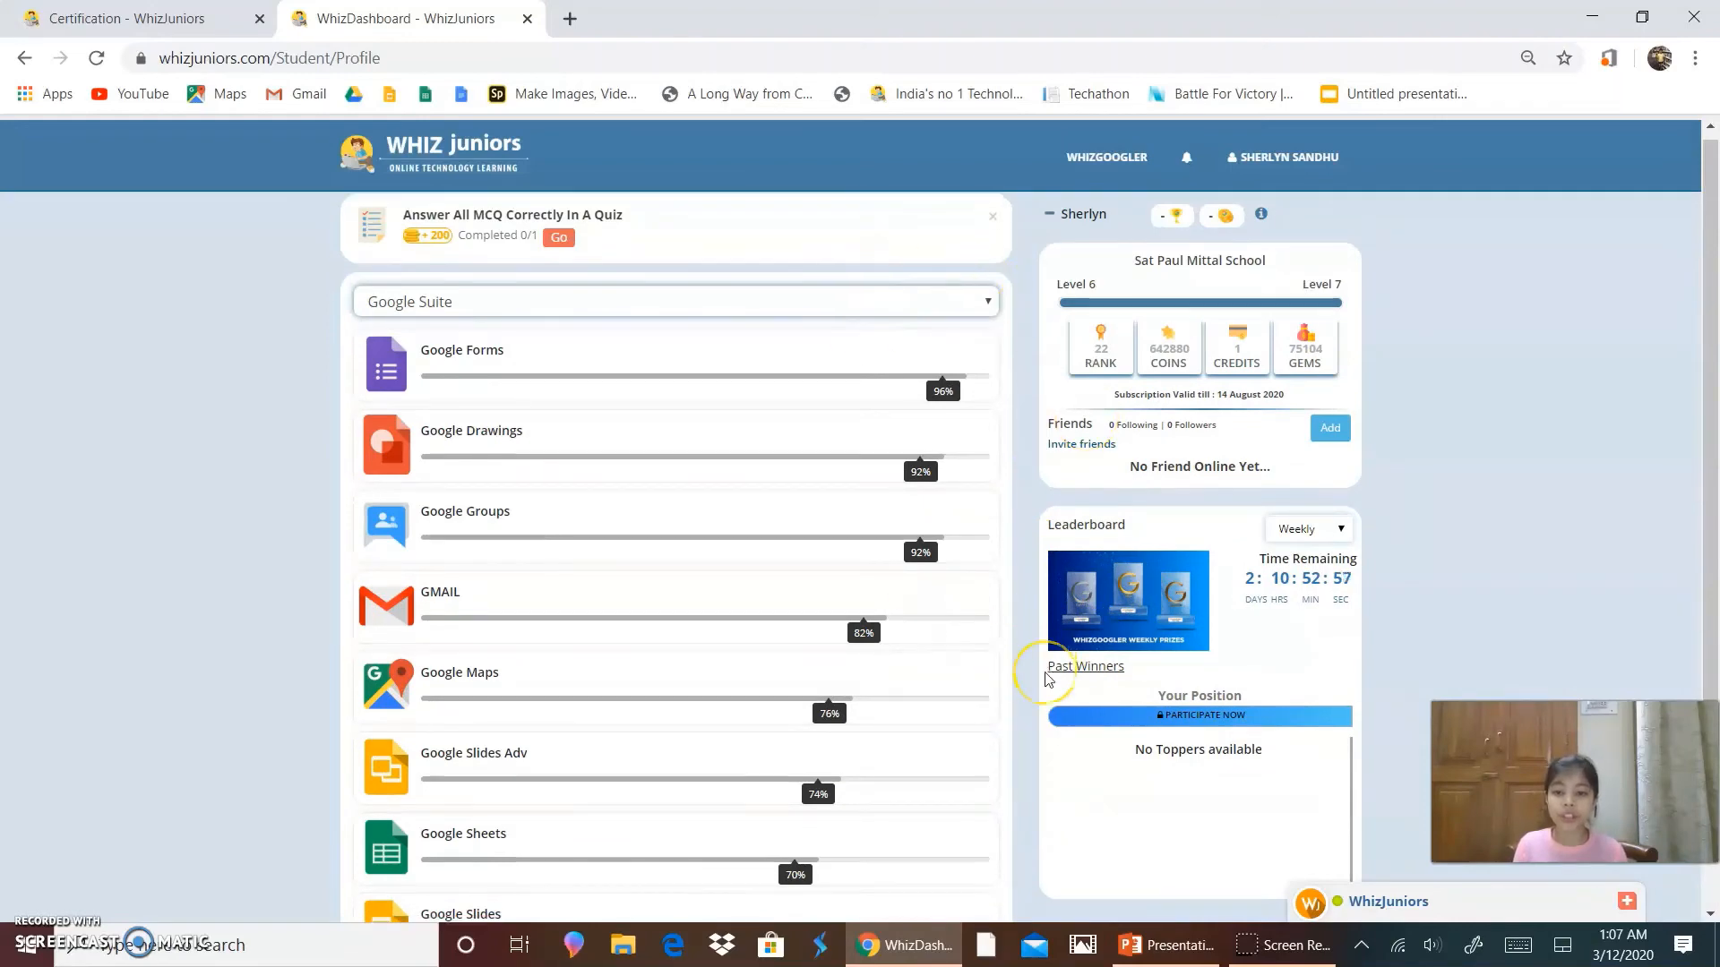
pyautogui.scroll(-1, 1048, 678)
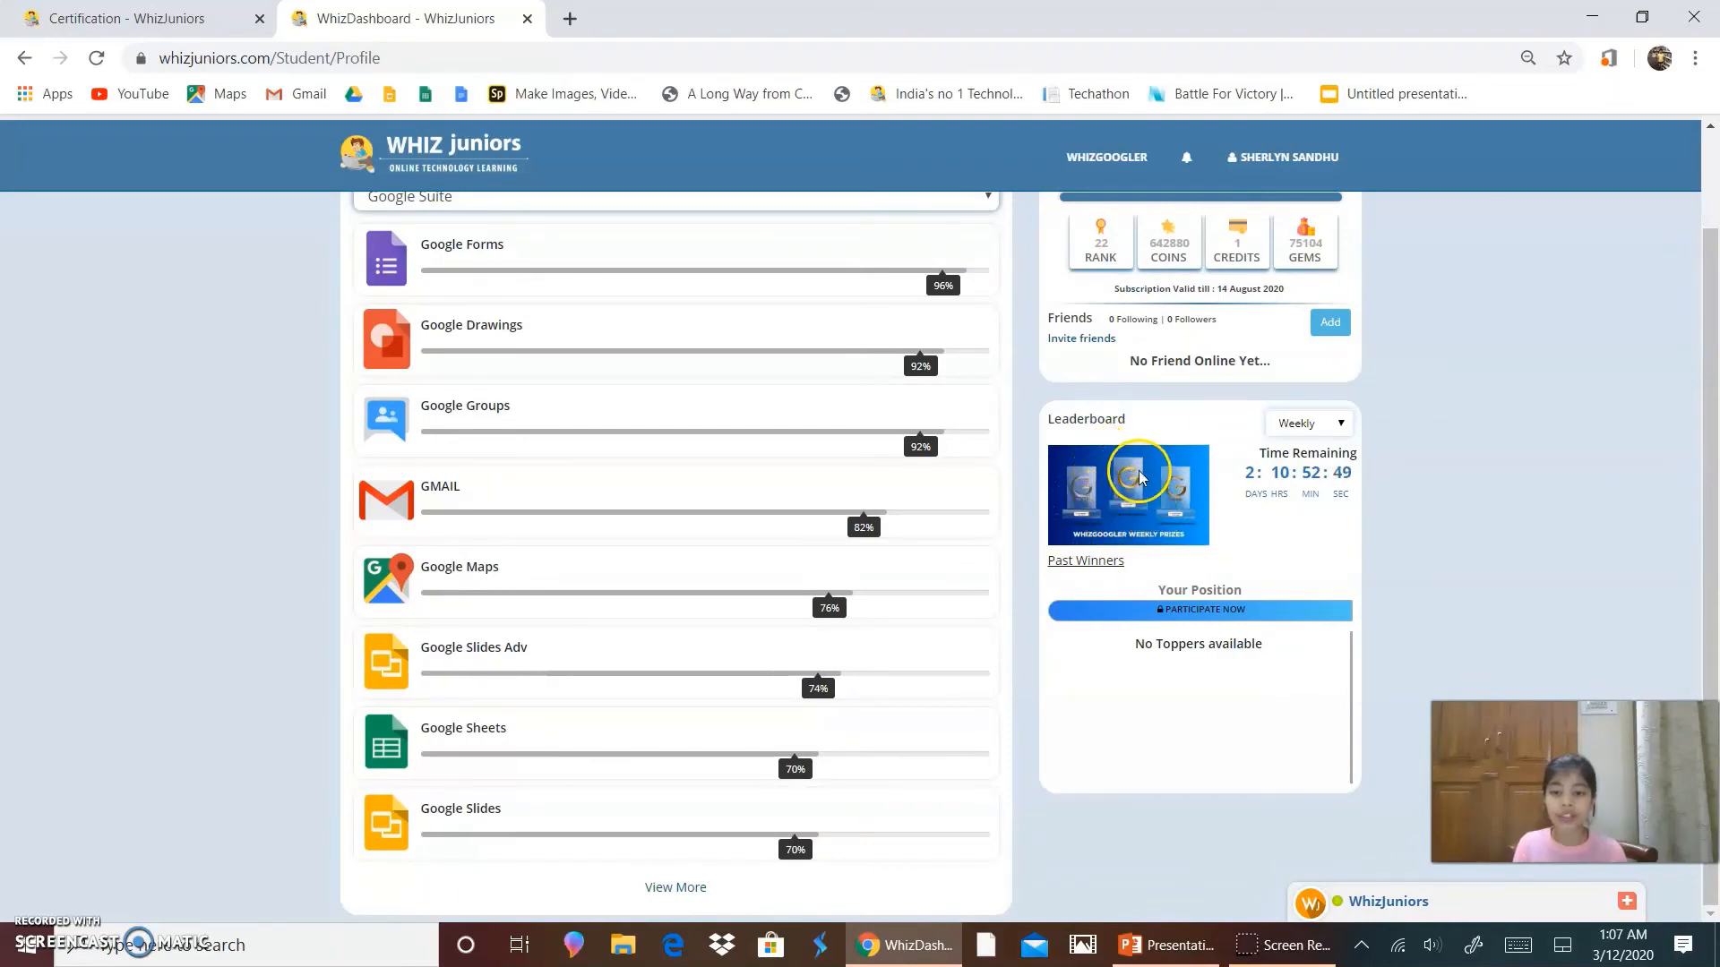
pyautogui.scroll(3, 995, 688)
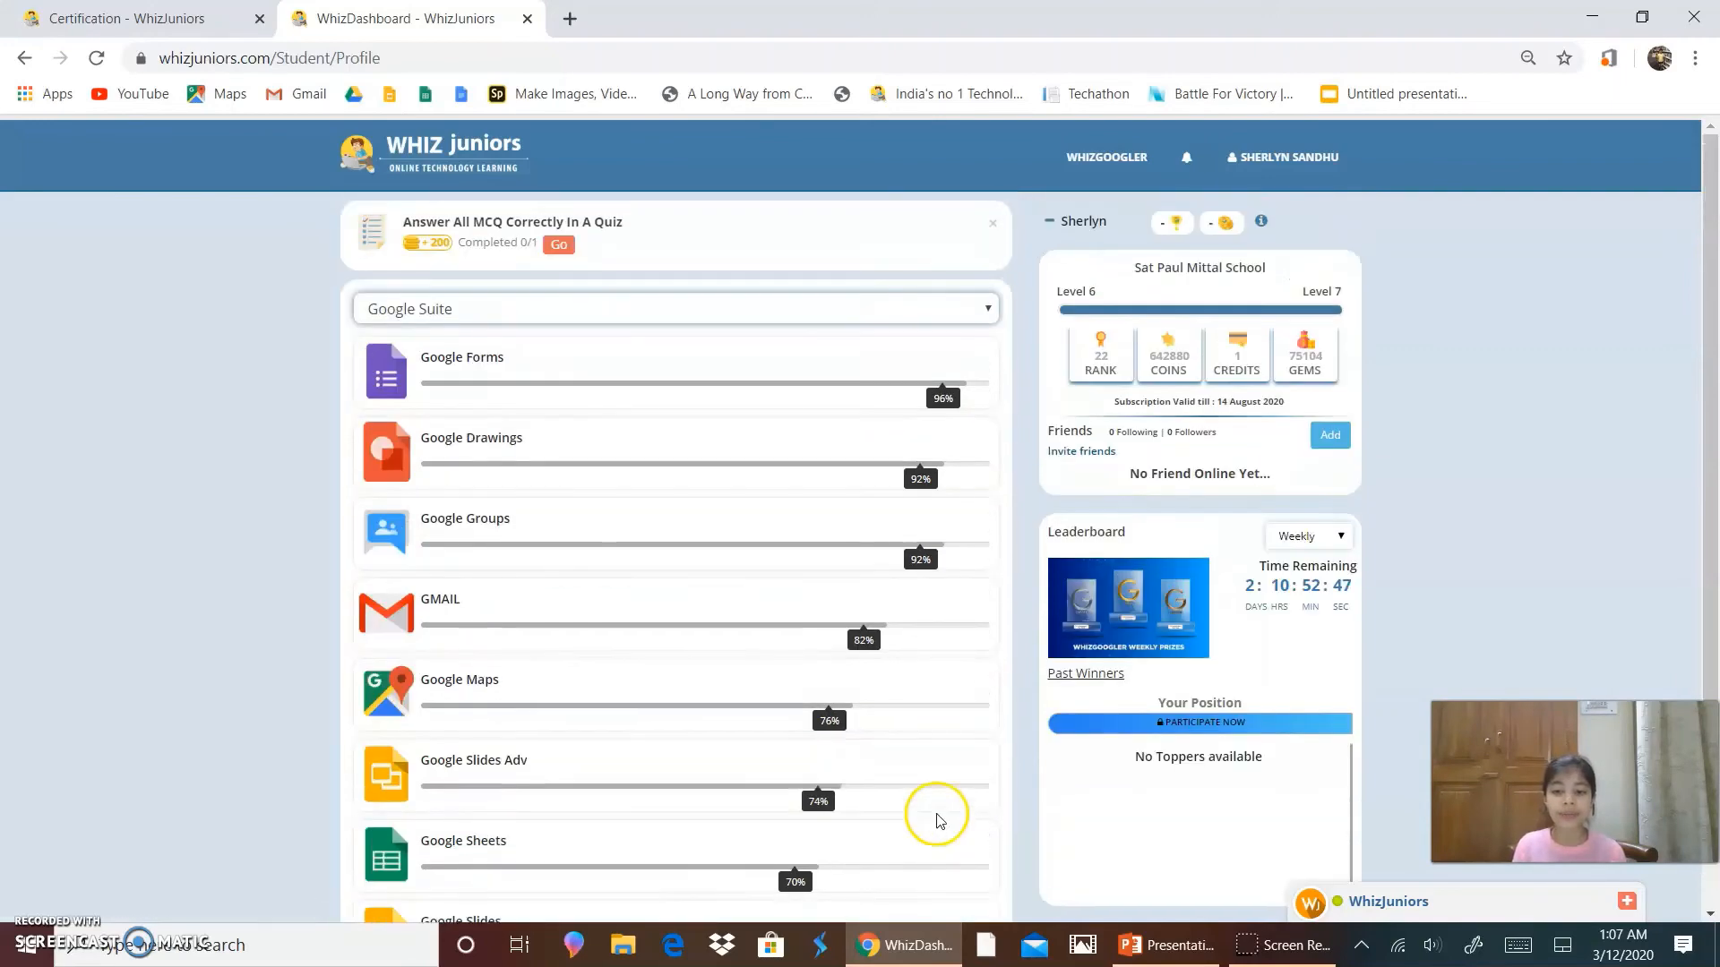
pyautogui.click(126, 17)
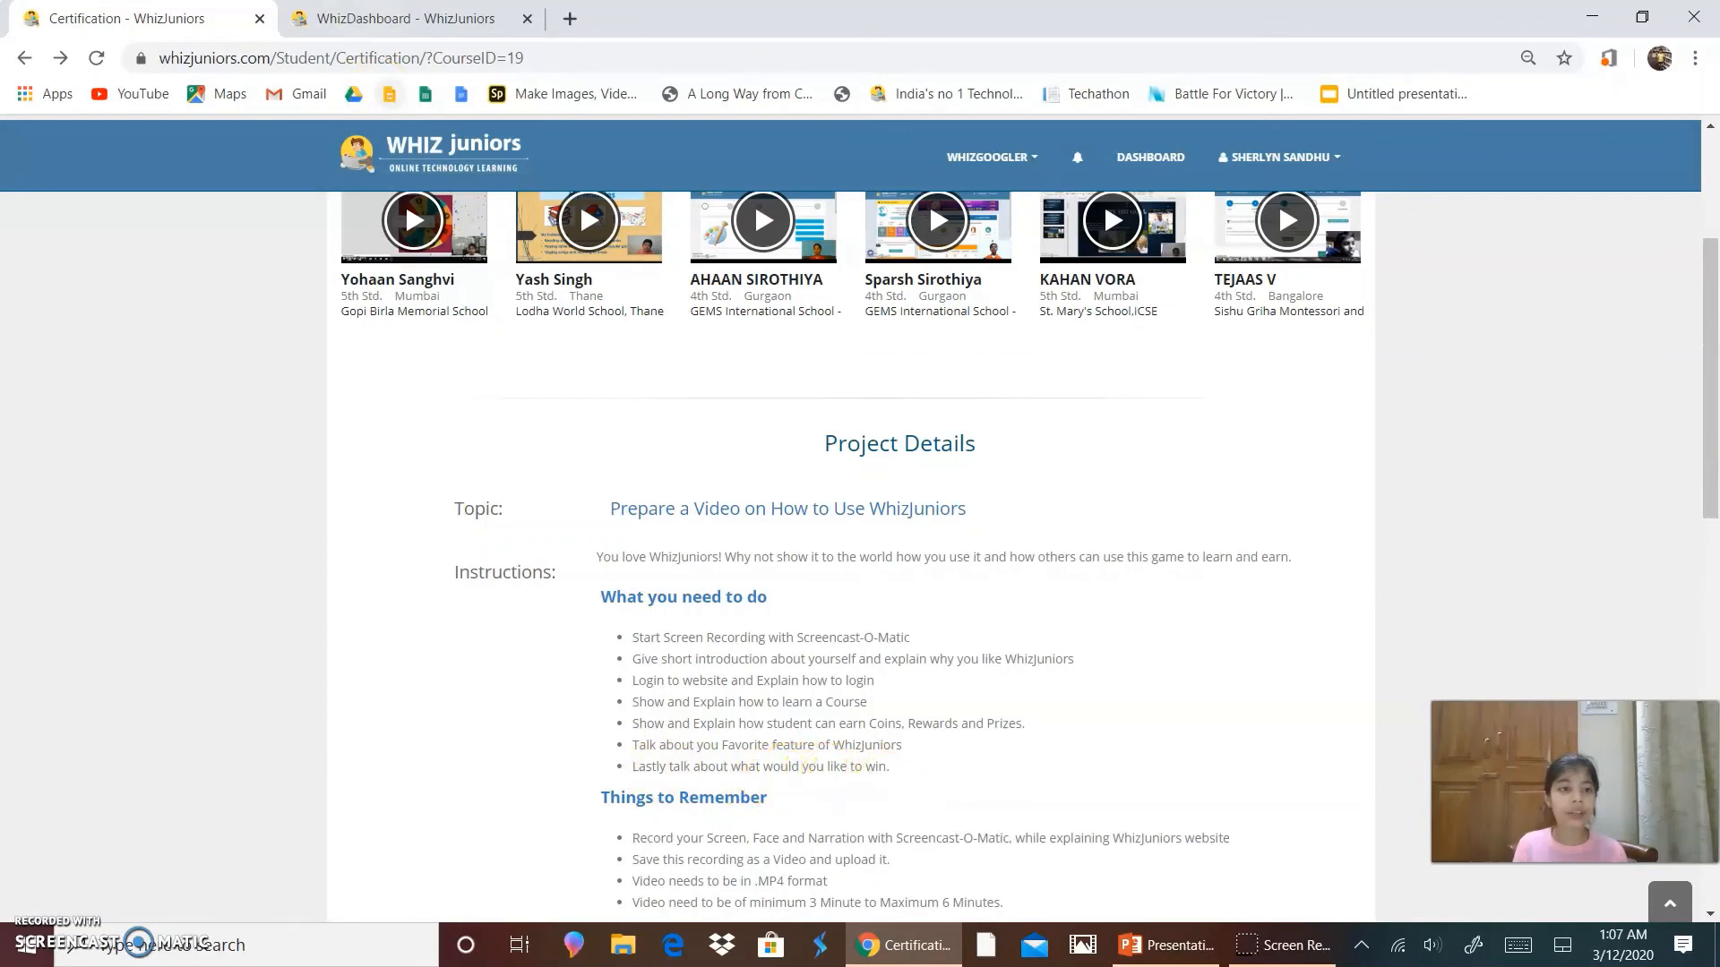
pyautogui.click(403, 18)
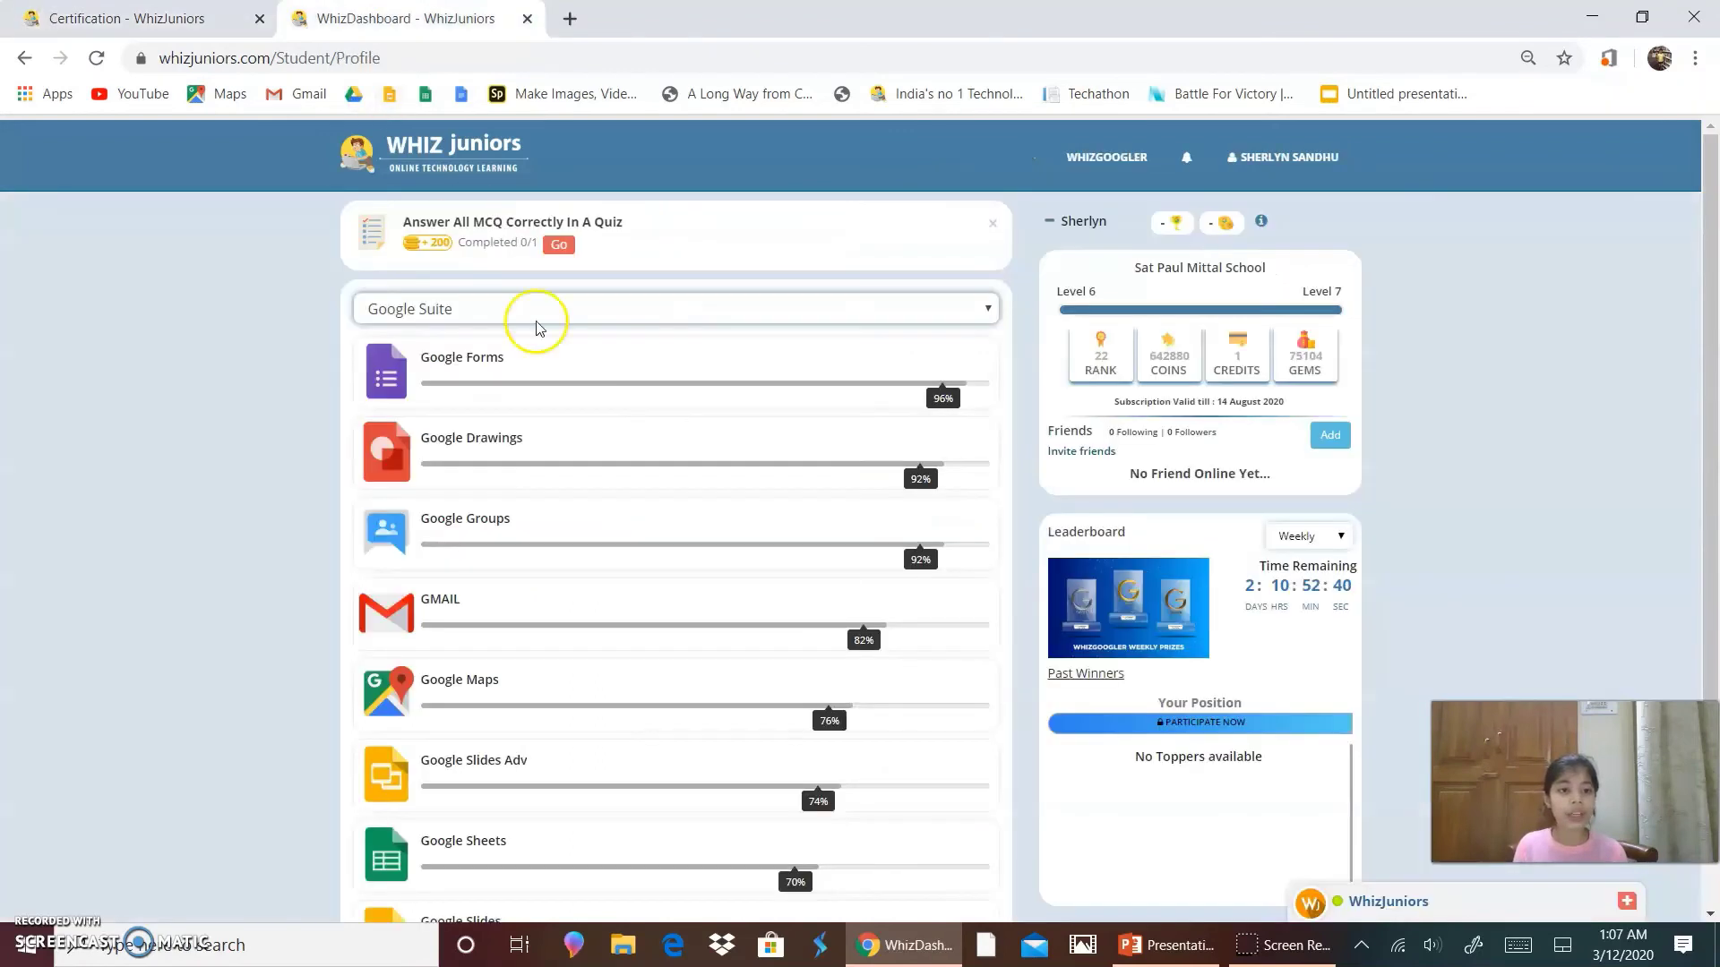
pyautogui.click(991, 229)
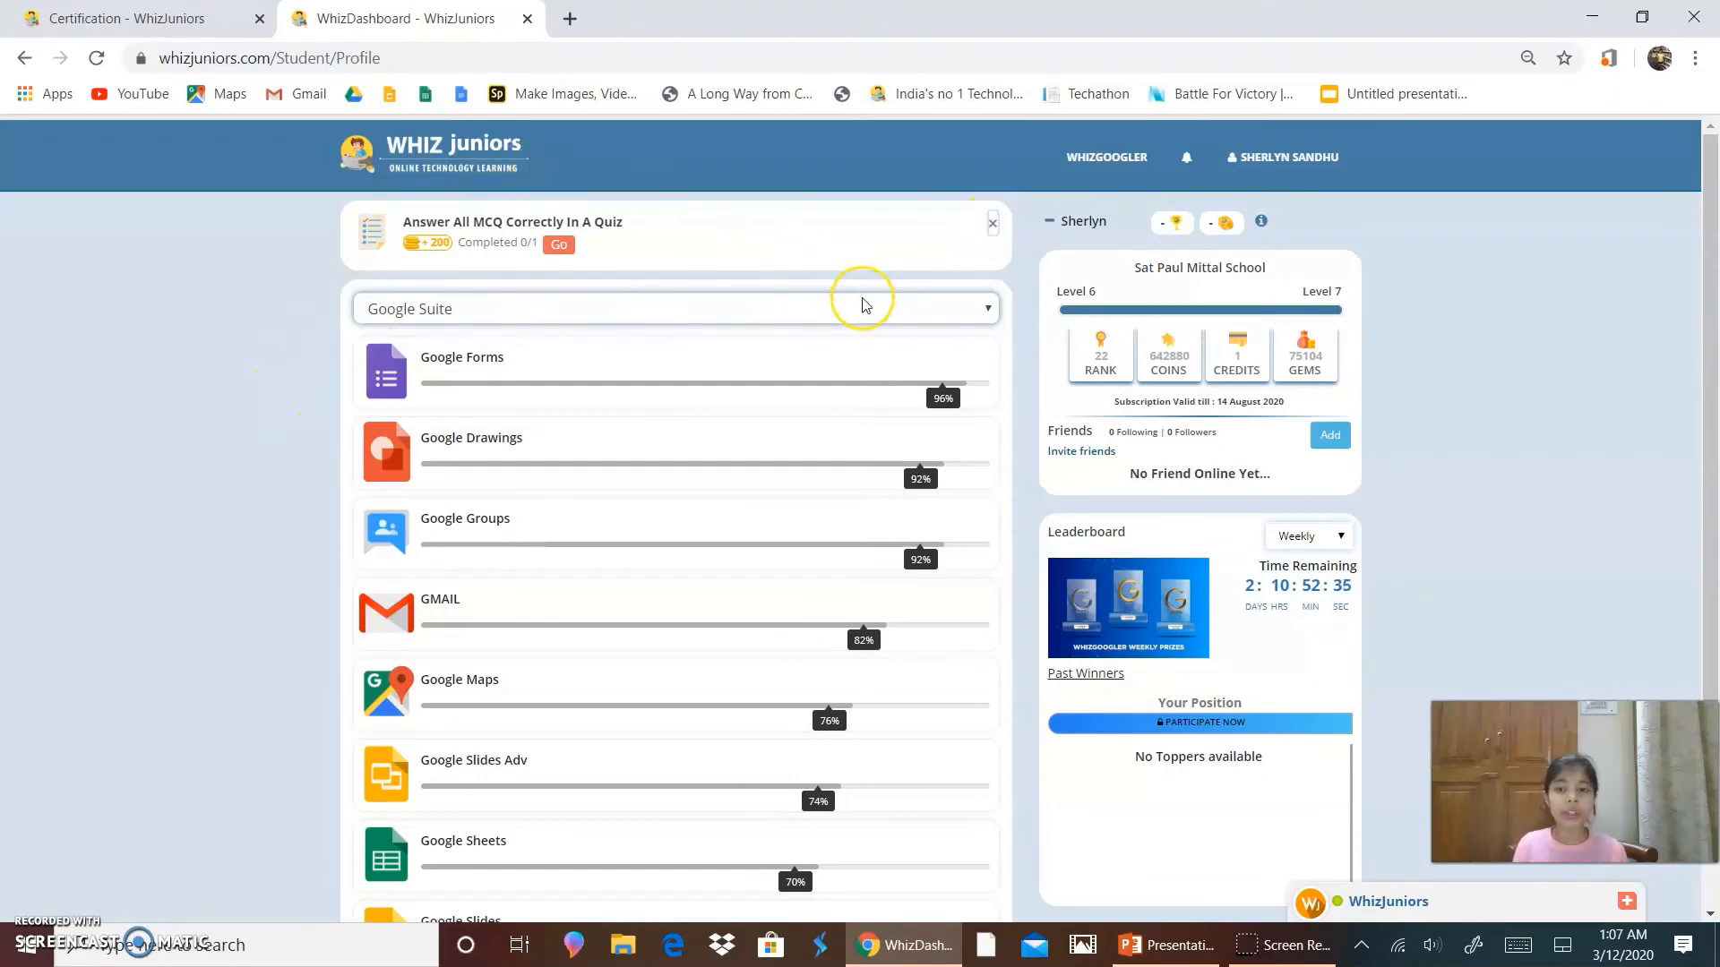
pyautogui.scroll(-3, 867, 305)
pyautogui.scroll(3, 866, 305)
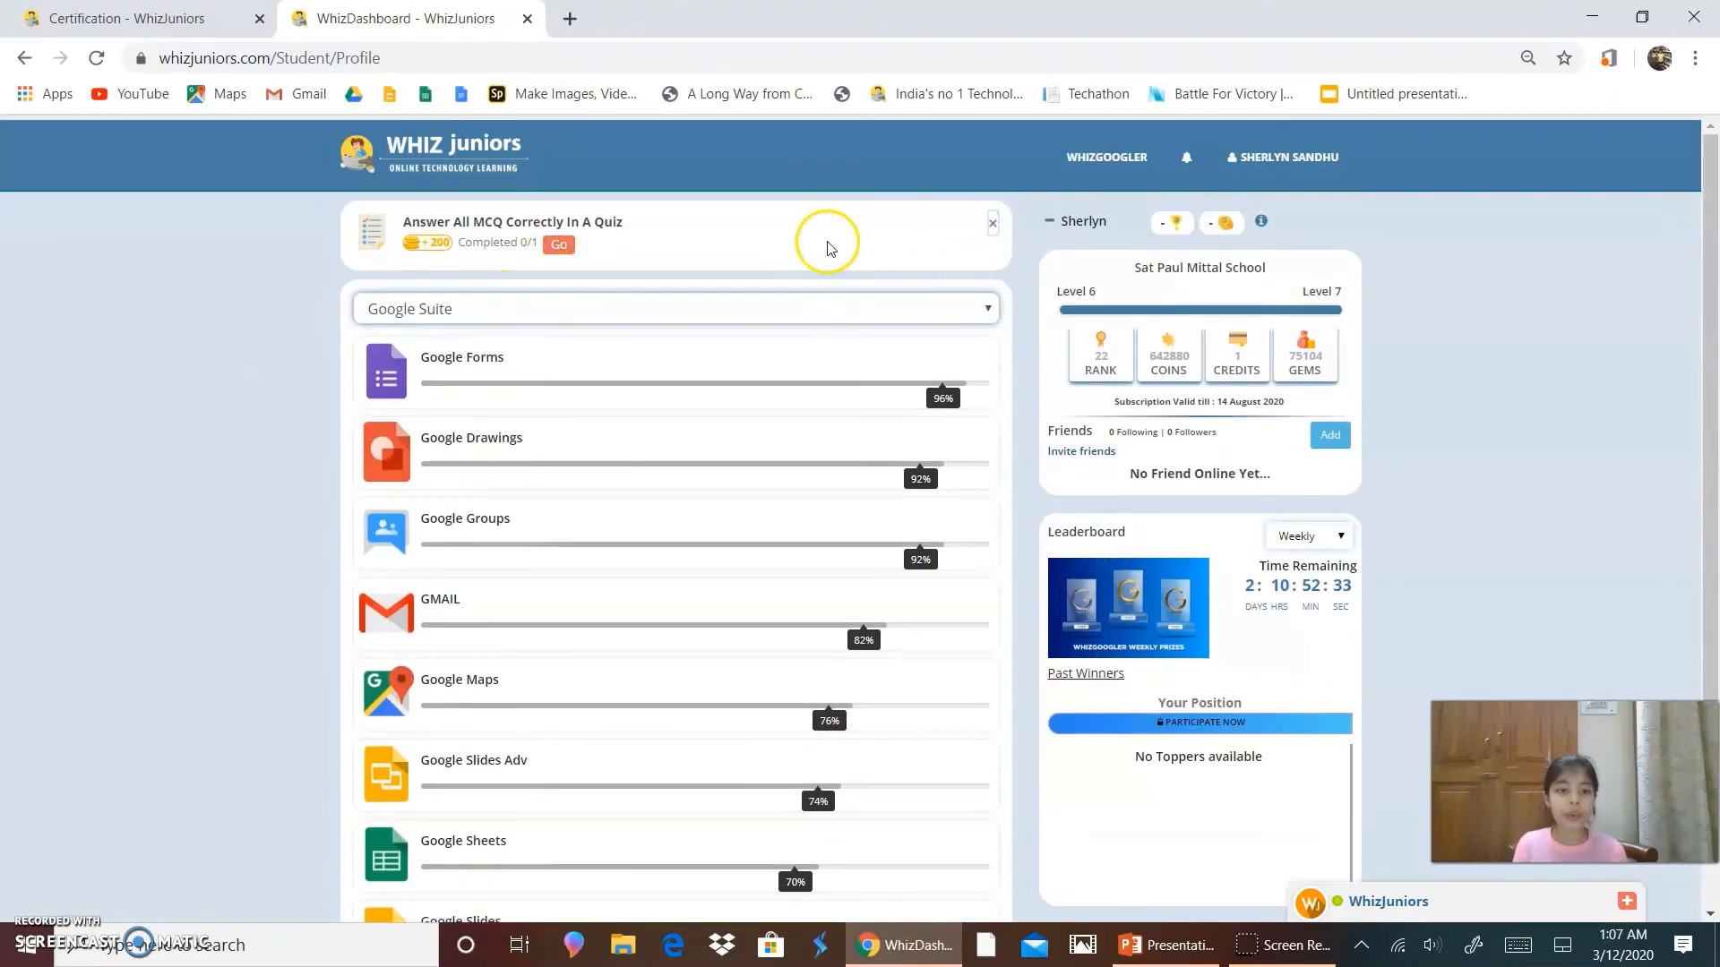
pyautogui.scroll(-2, 938, 654)
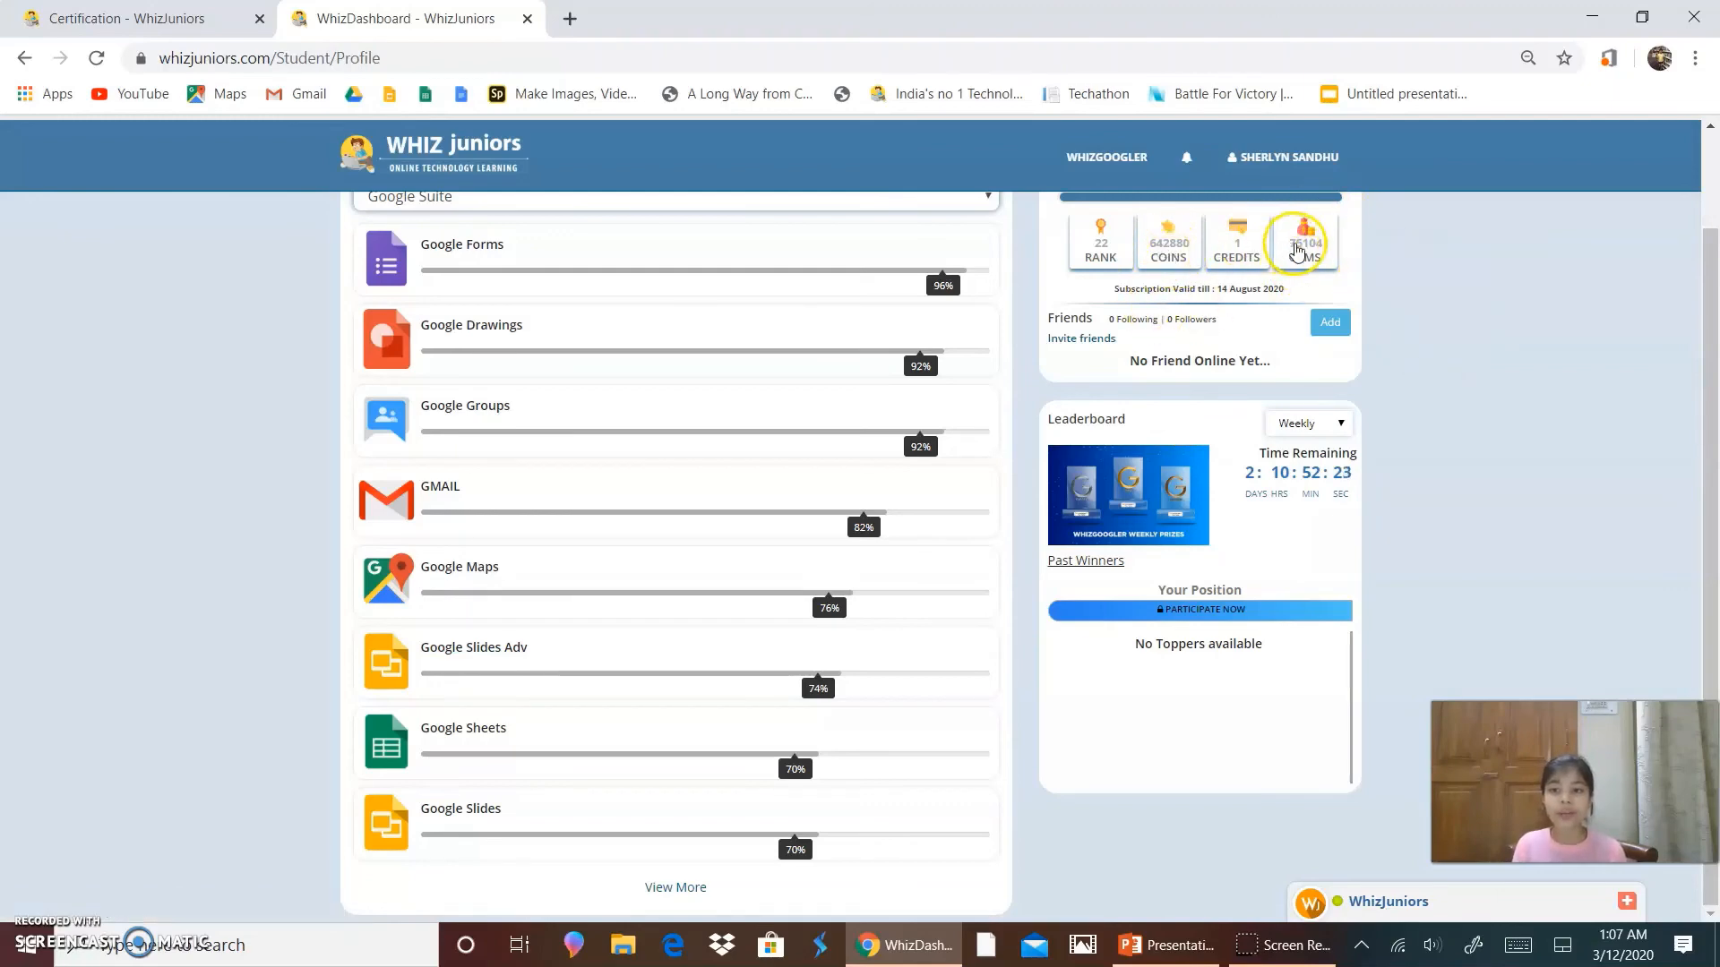
# Enter the WhizStore from the GEMS tile and view the Level 10 reward items
pyautogui.click(1303, 245)
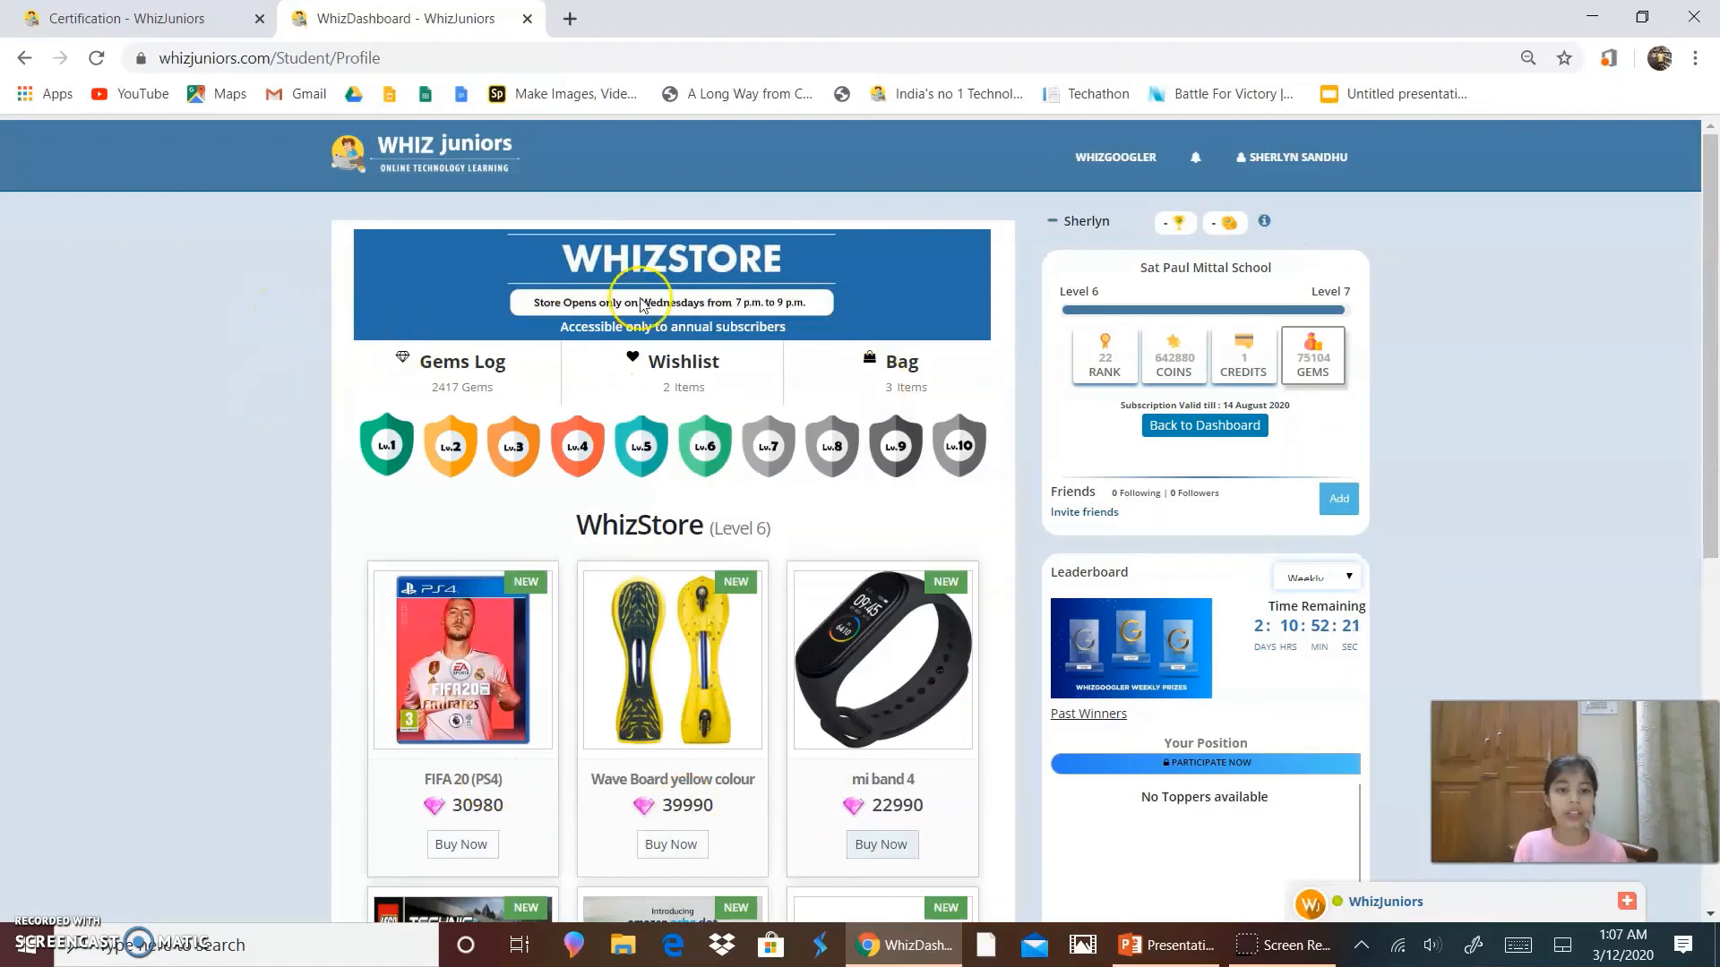
pyautogui.click(957, 448)
pyautogui.scroll(-8, 641, 713)
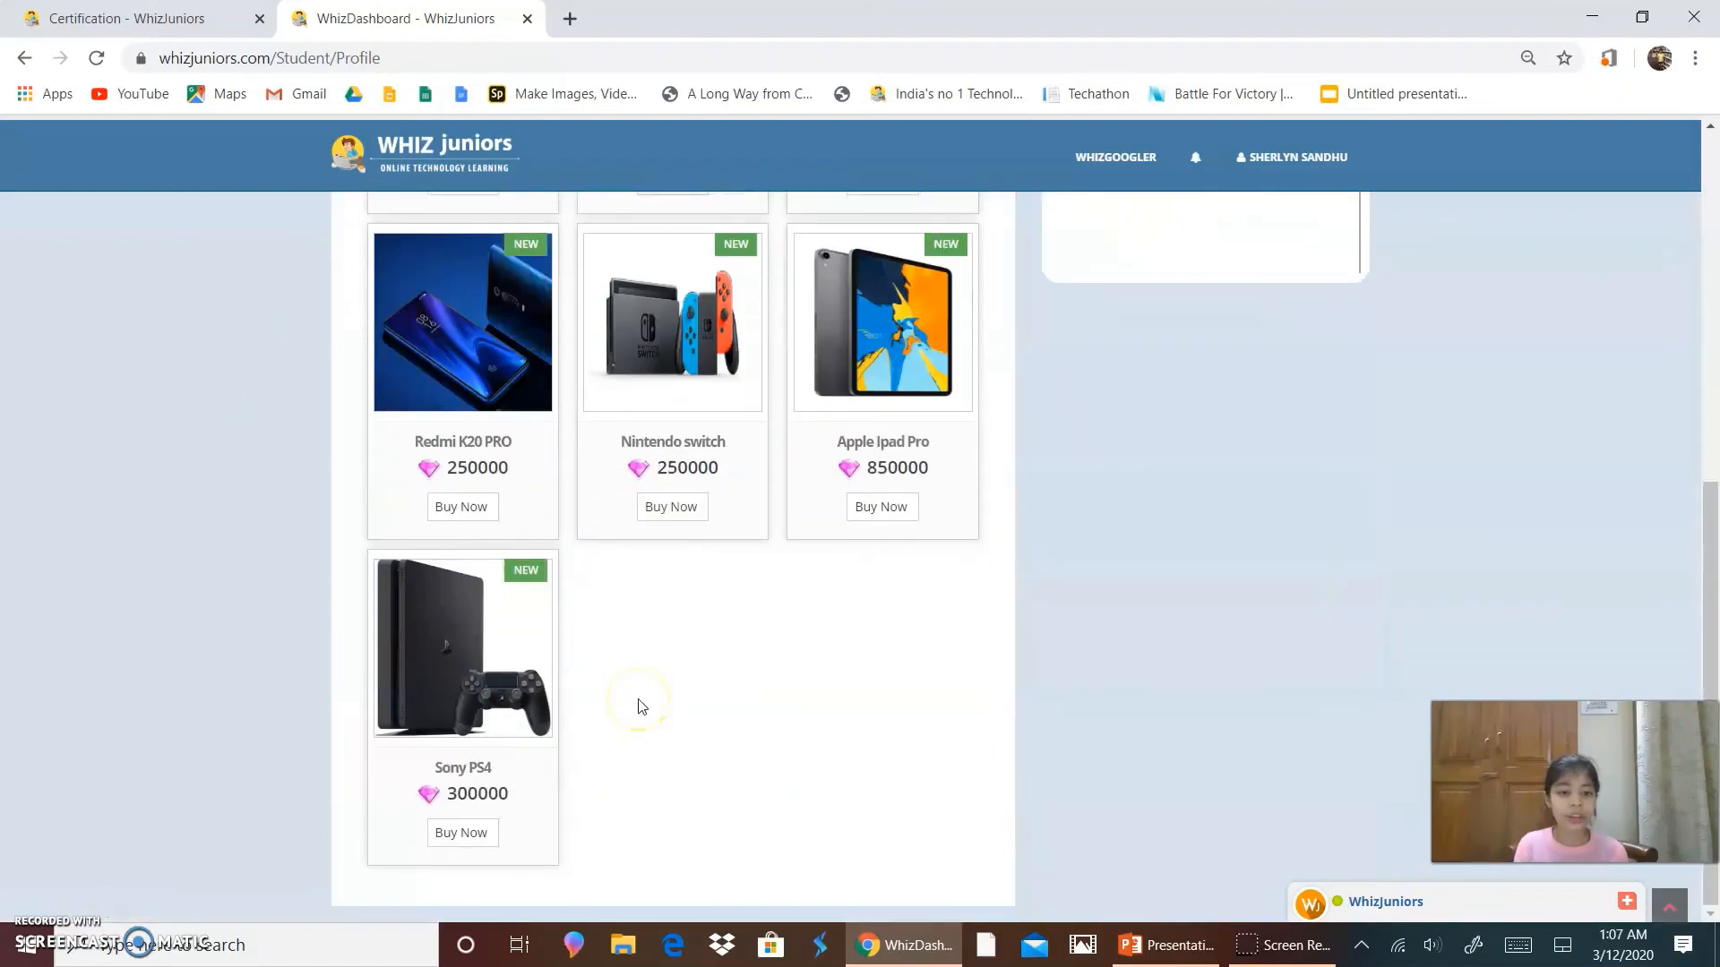
pyautogui.scroll(8, 641, 712)
pyautogui.scroll(-3, 637, 698)
pyautogui.scroll(3, 638, 698)
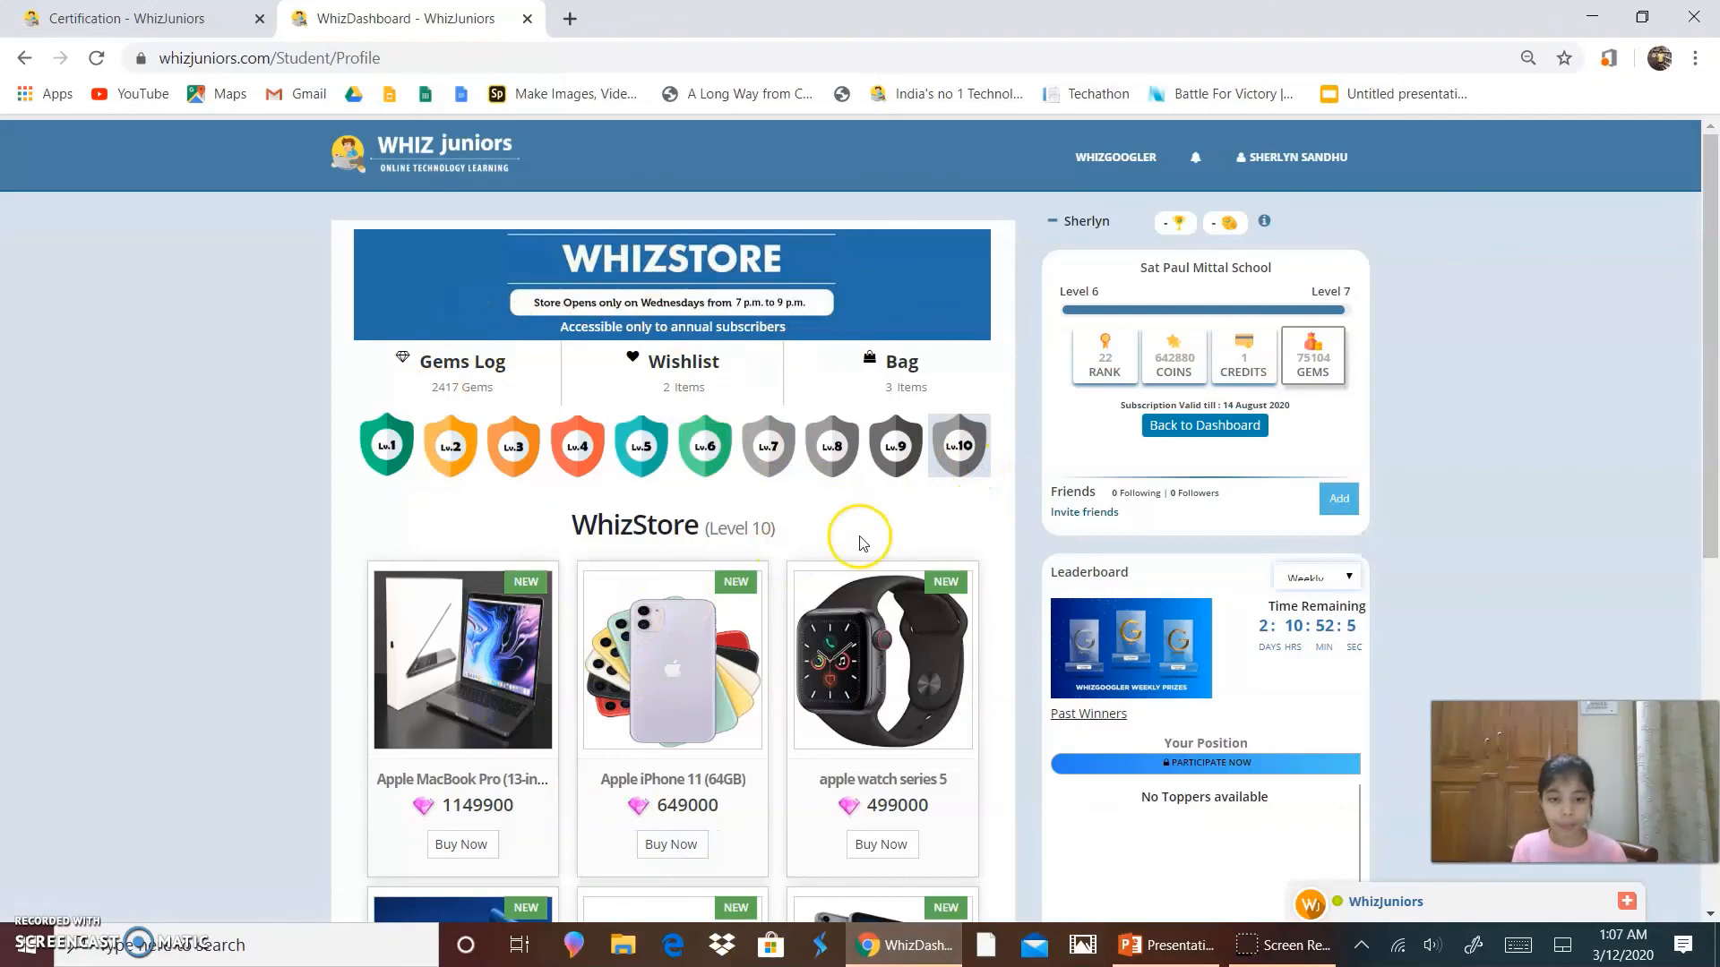
pyautogui.scroll(-8, 860, 544)
pyautogui.scroll(8, 860, 544)
pyautogui.scroll(-5, 860, 543)
pyautogui.scroll(5, 860, 543)
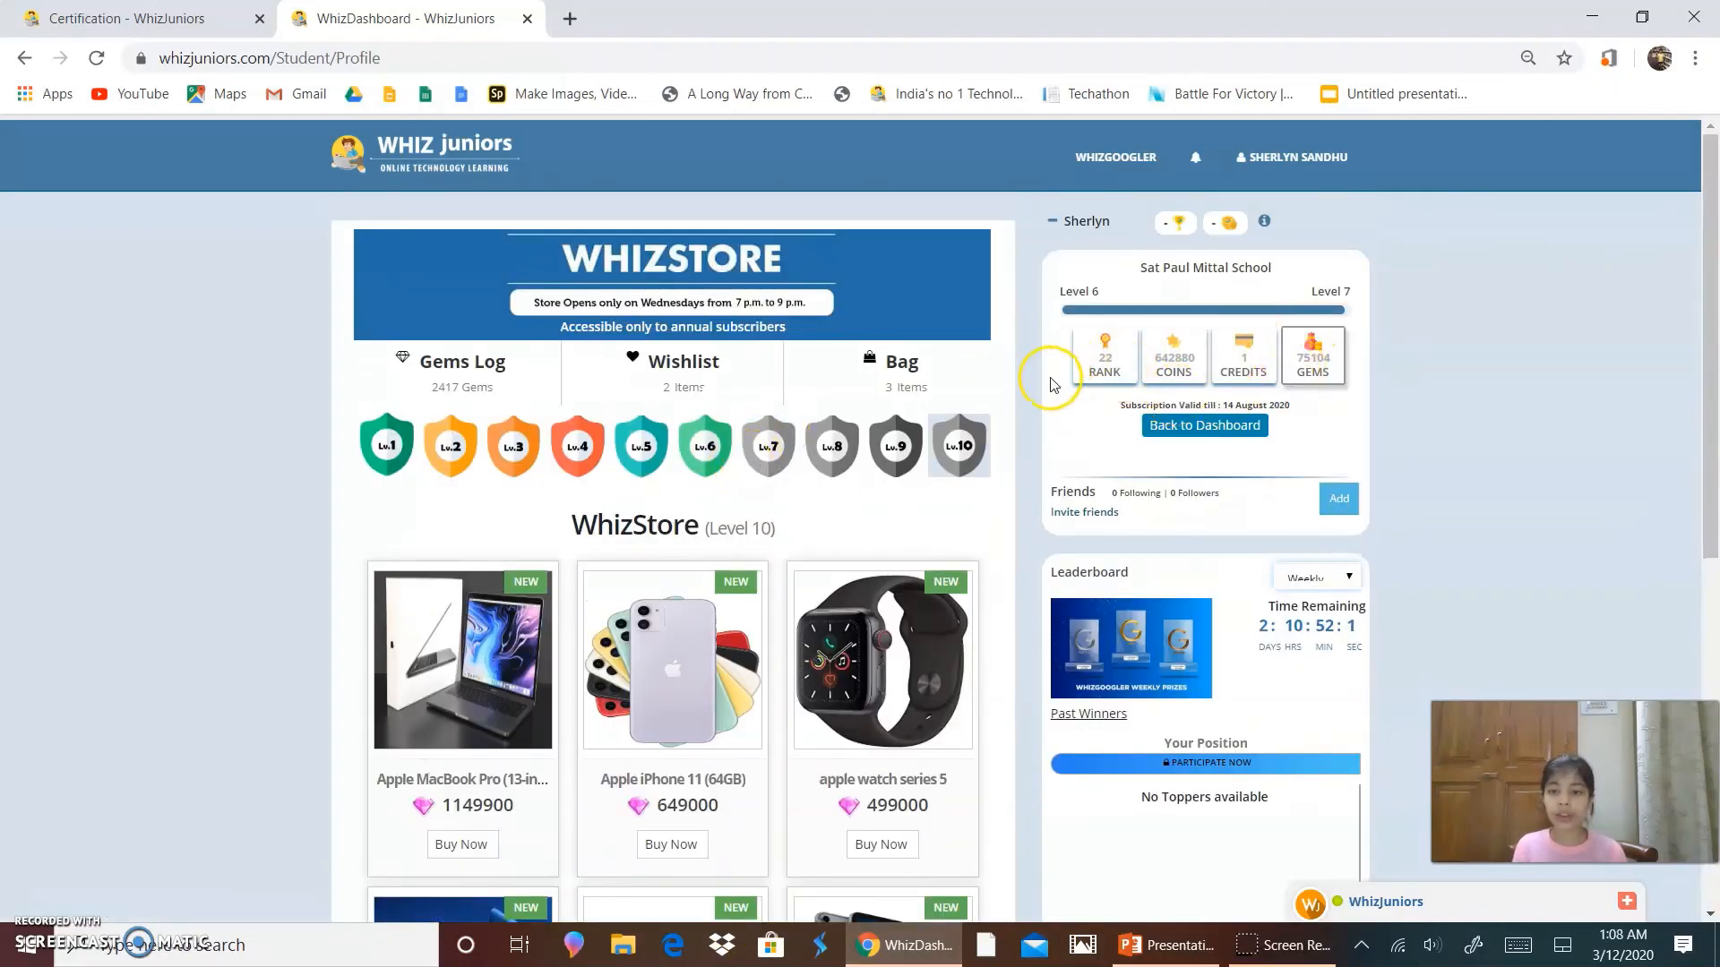
# Load the Whiz Progress overview from the COINS tile
pyautogui.click(1186, 361)
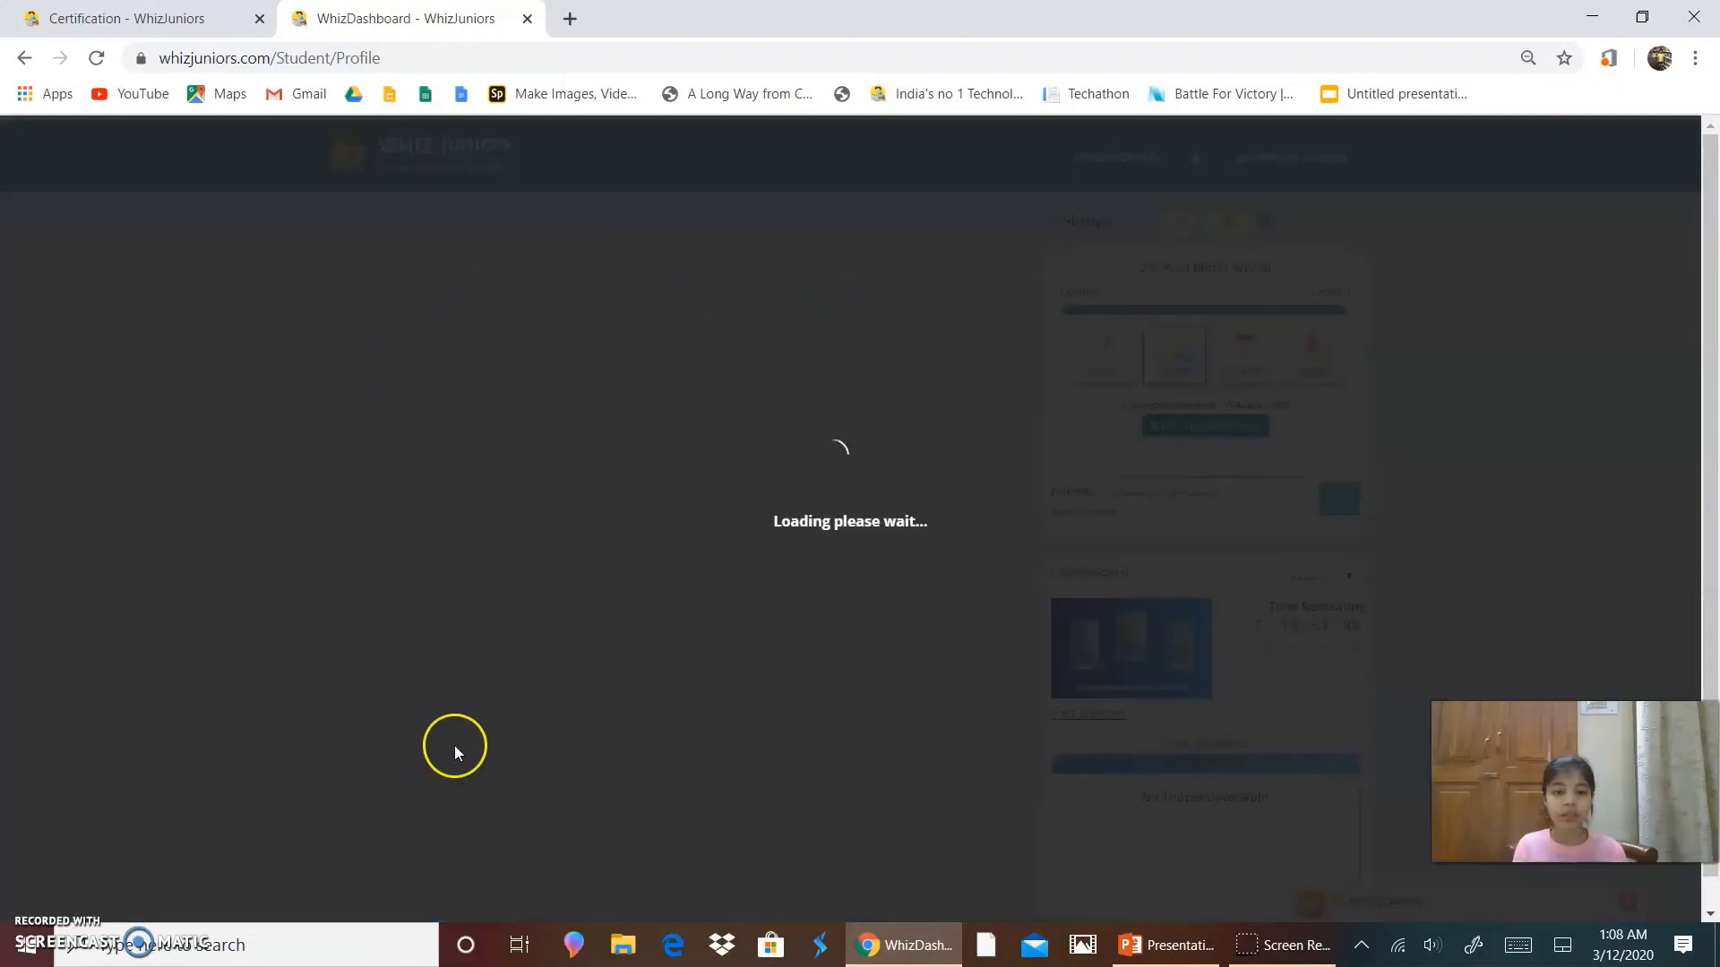